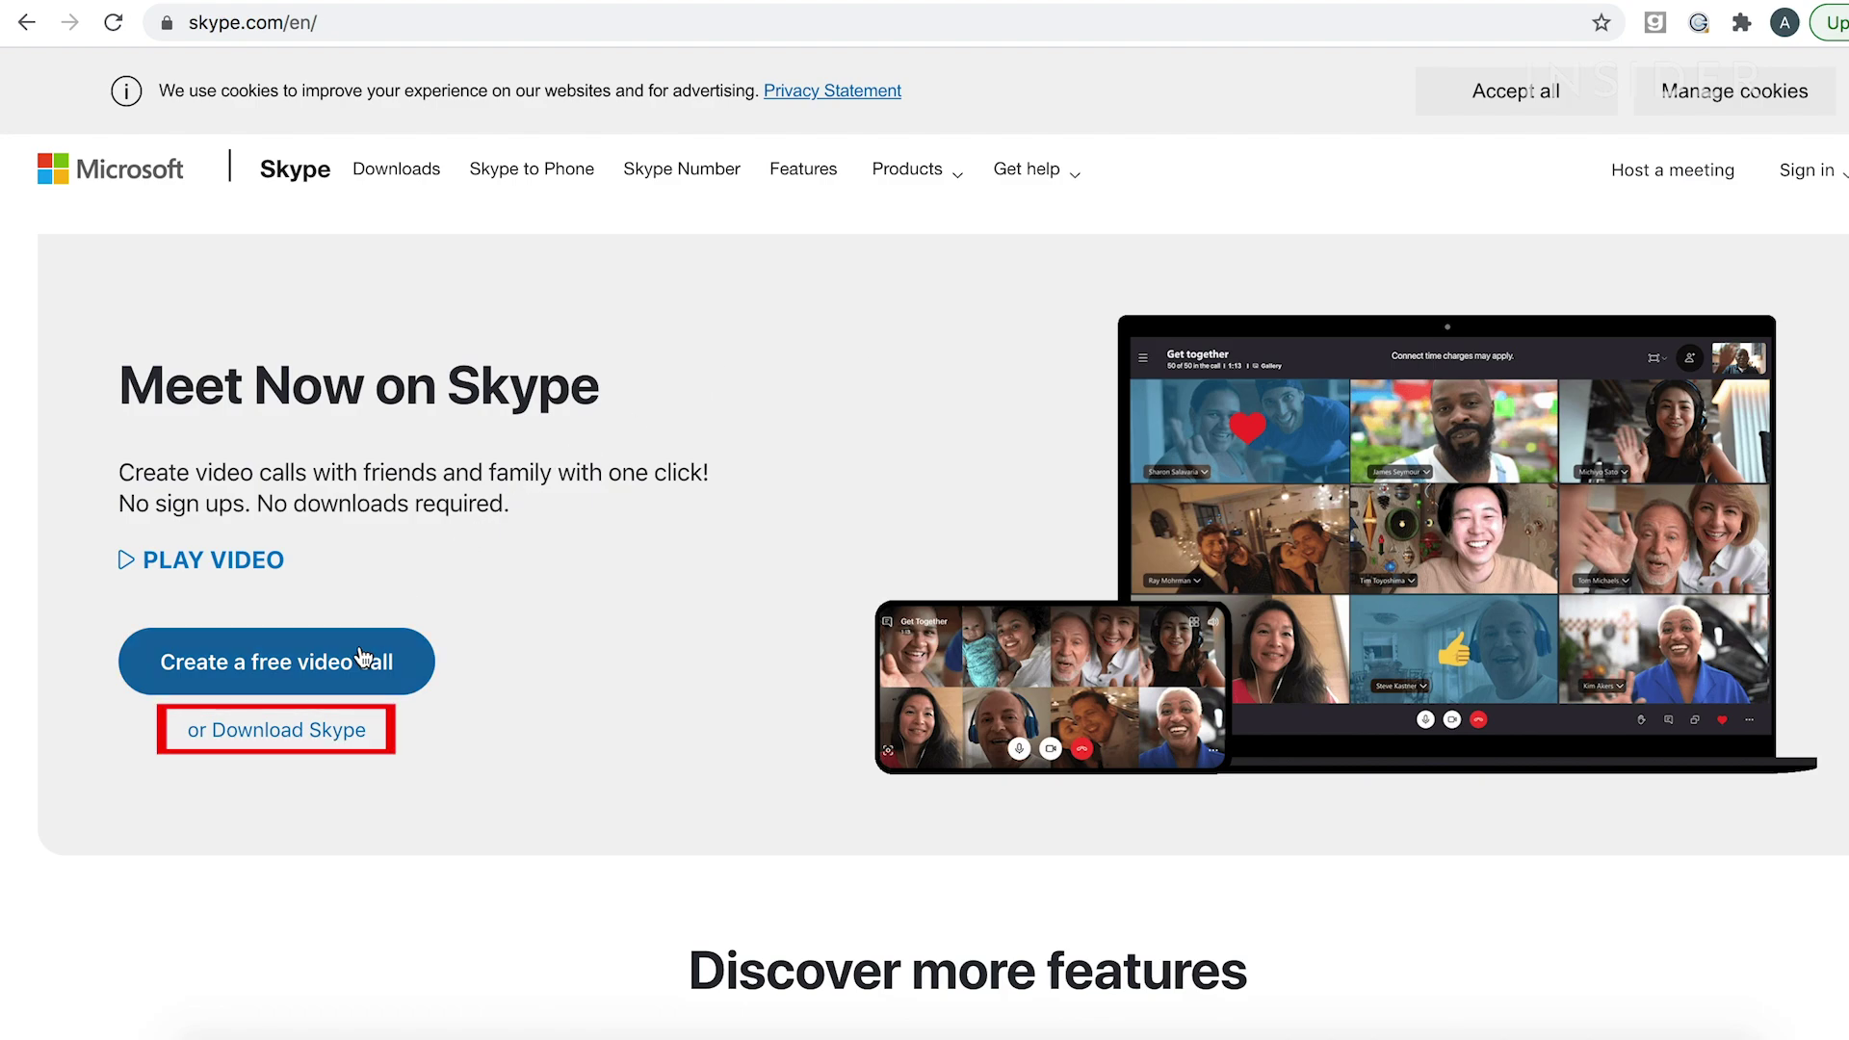
# - Download and save the Skype for Mac installer (Skype-8.67.0.96.dmg) from the Skype website
pyautogui.click(313, 742)
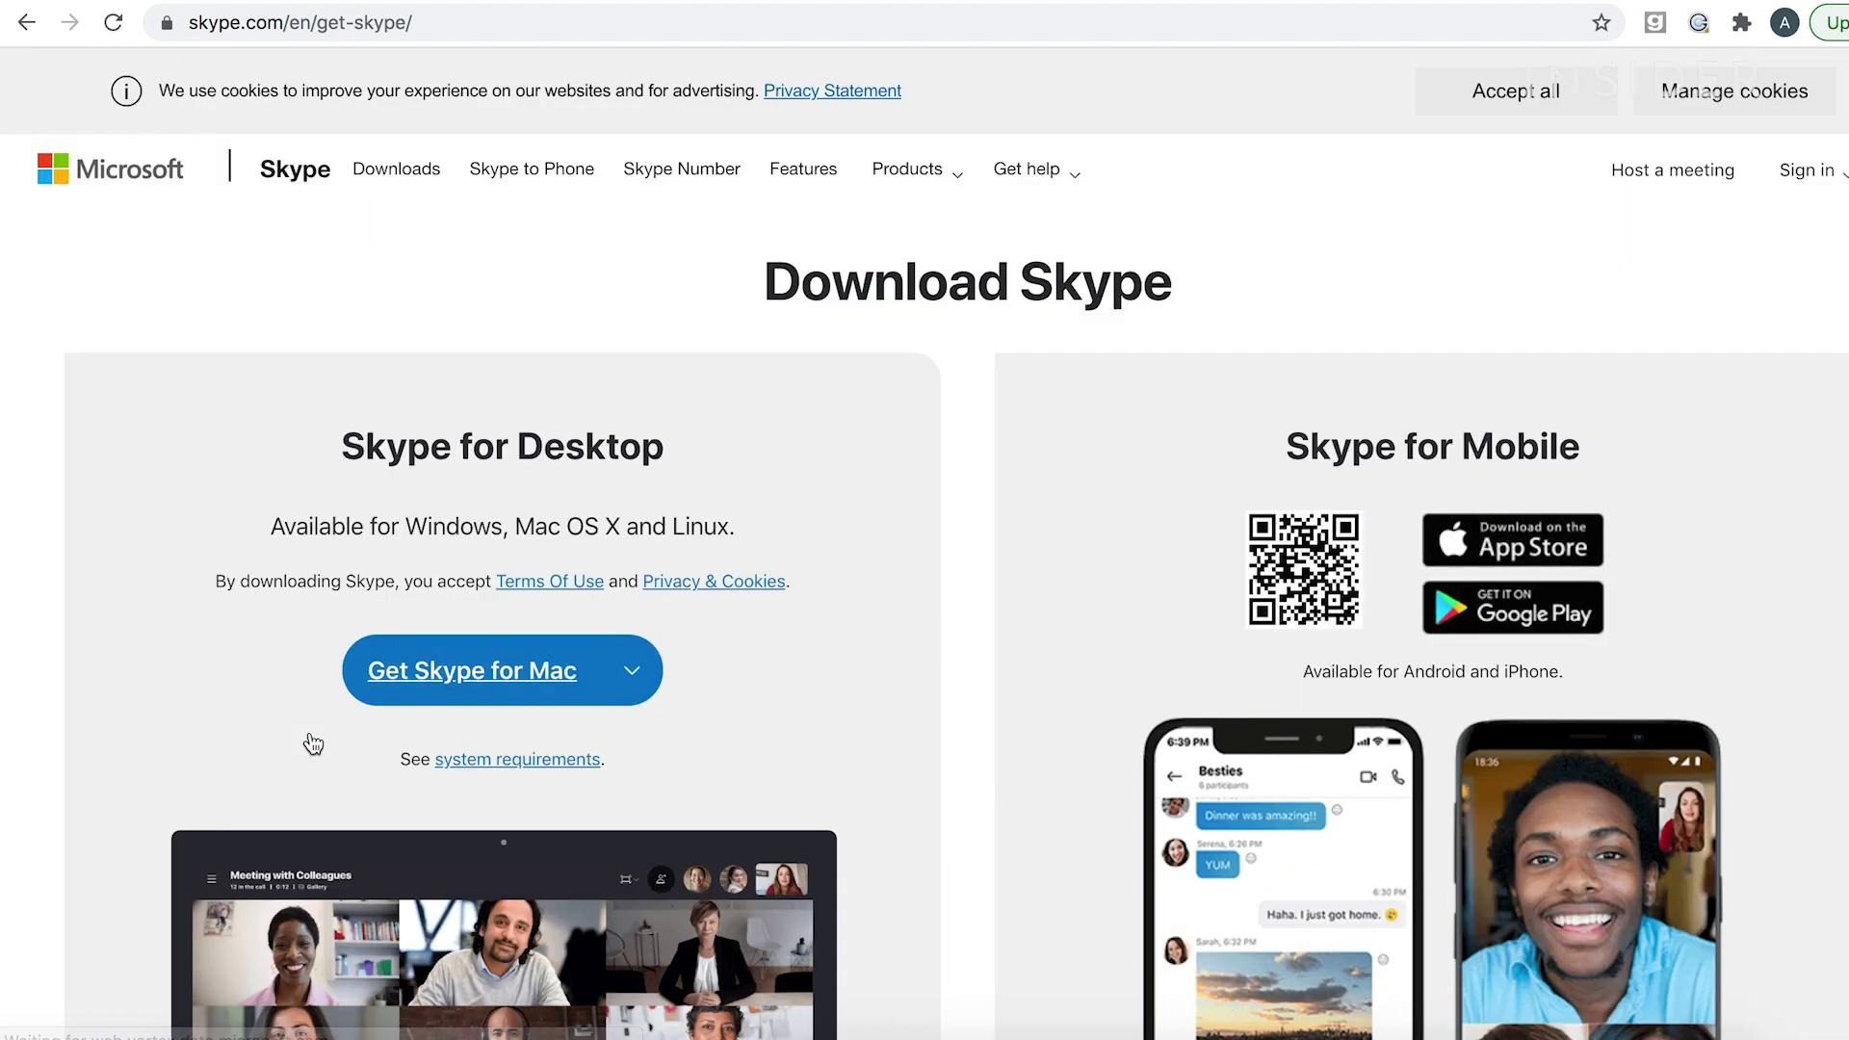
pyautogui.click(482, 671)
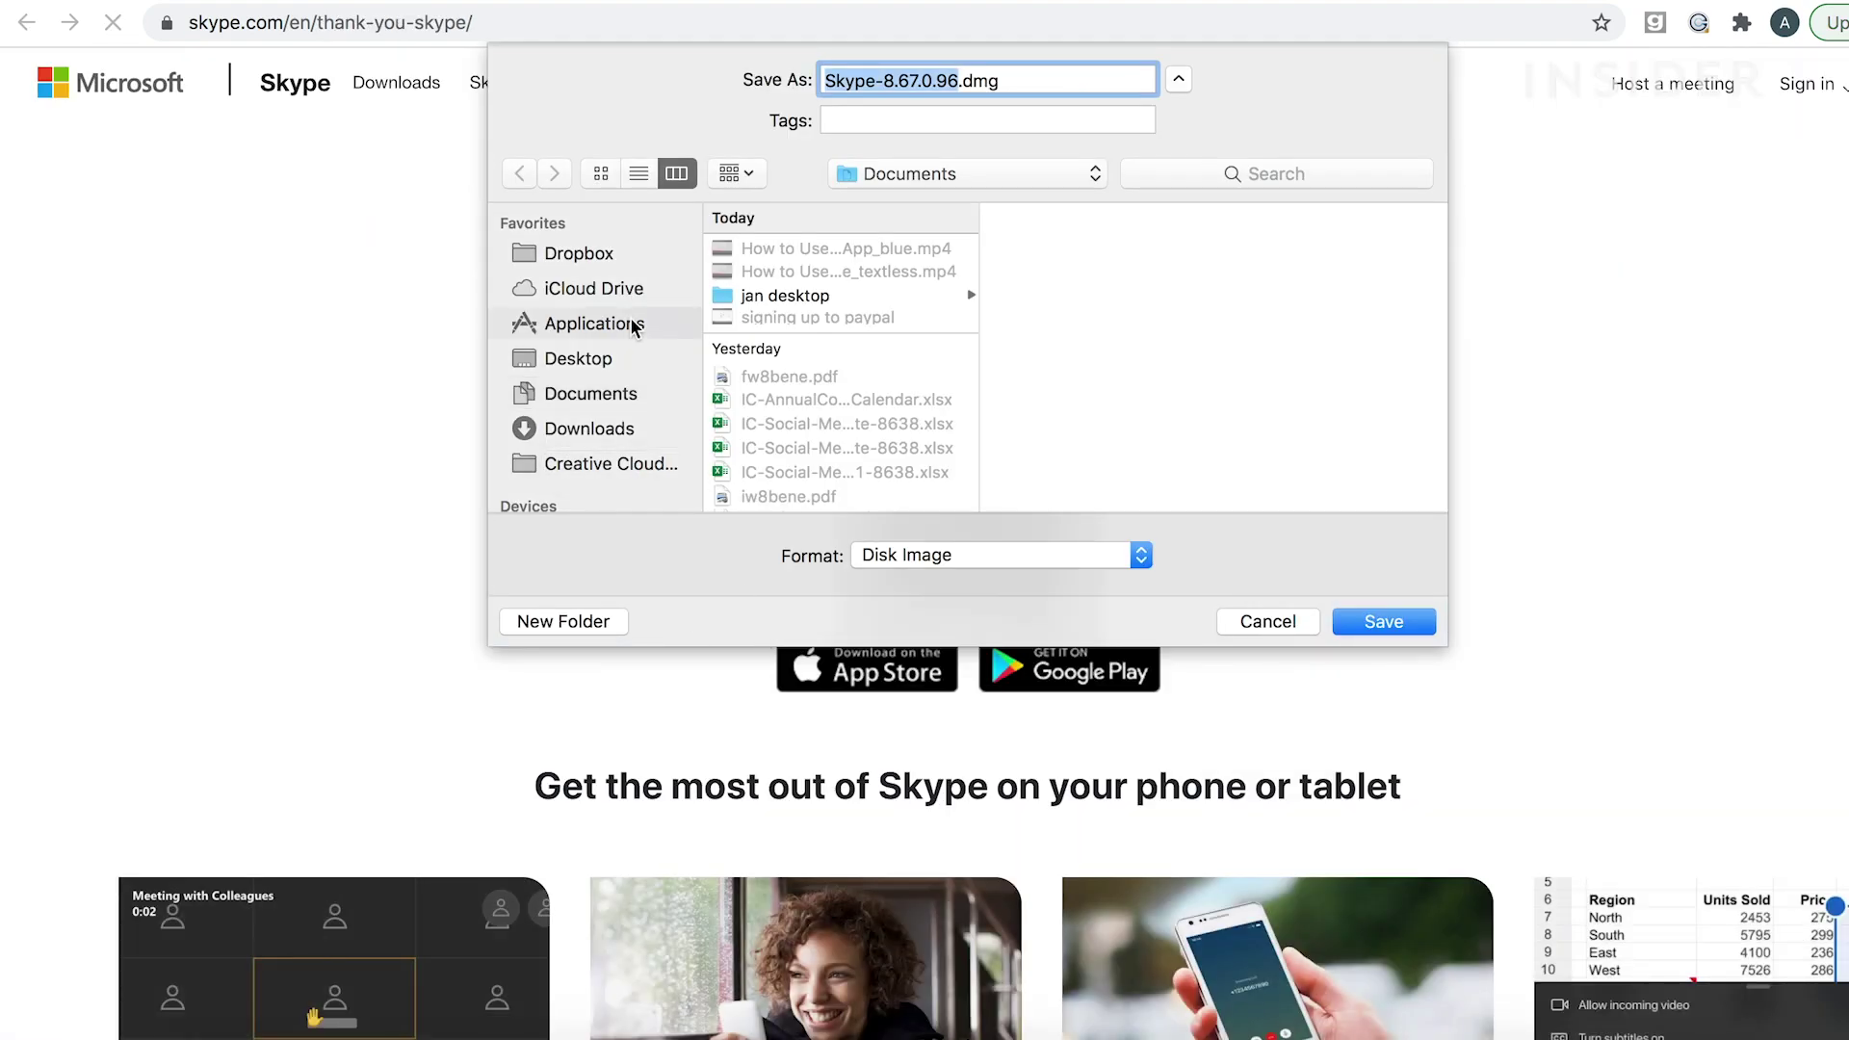
pyautogui.click(1378, 620)
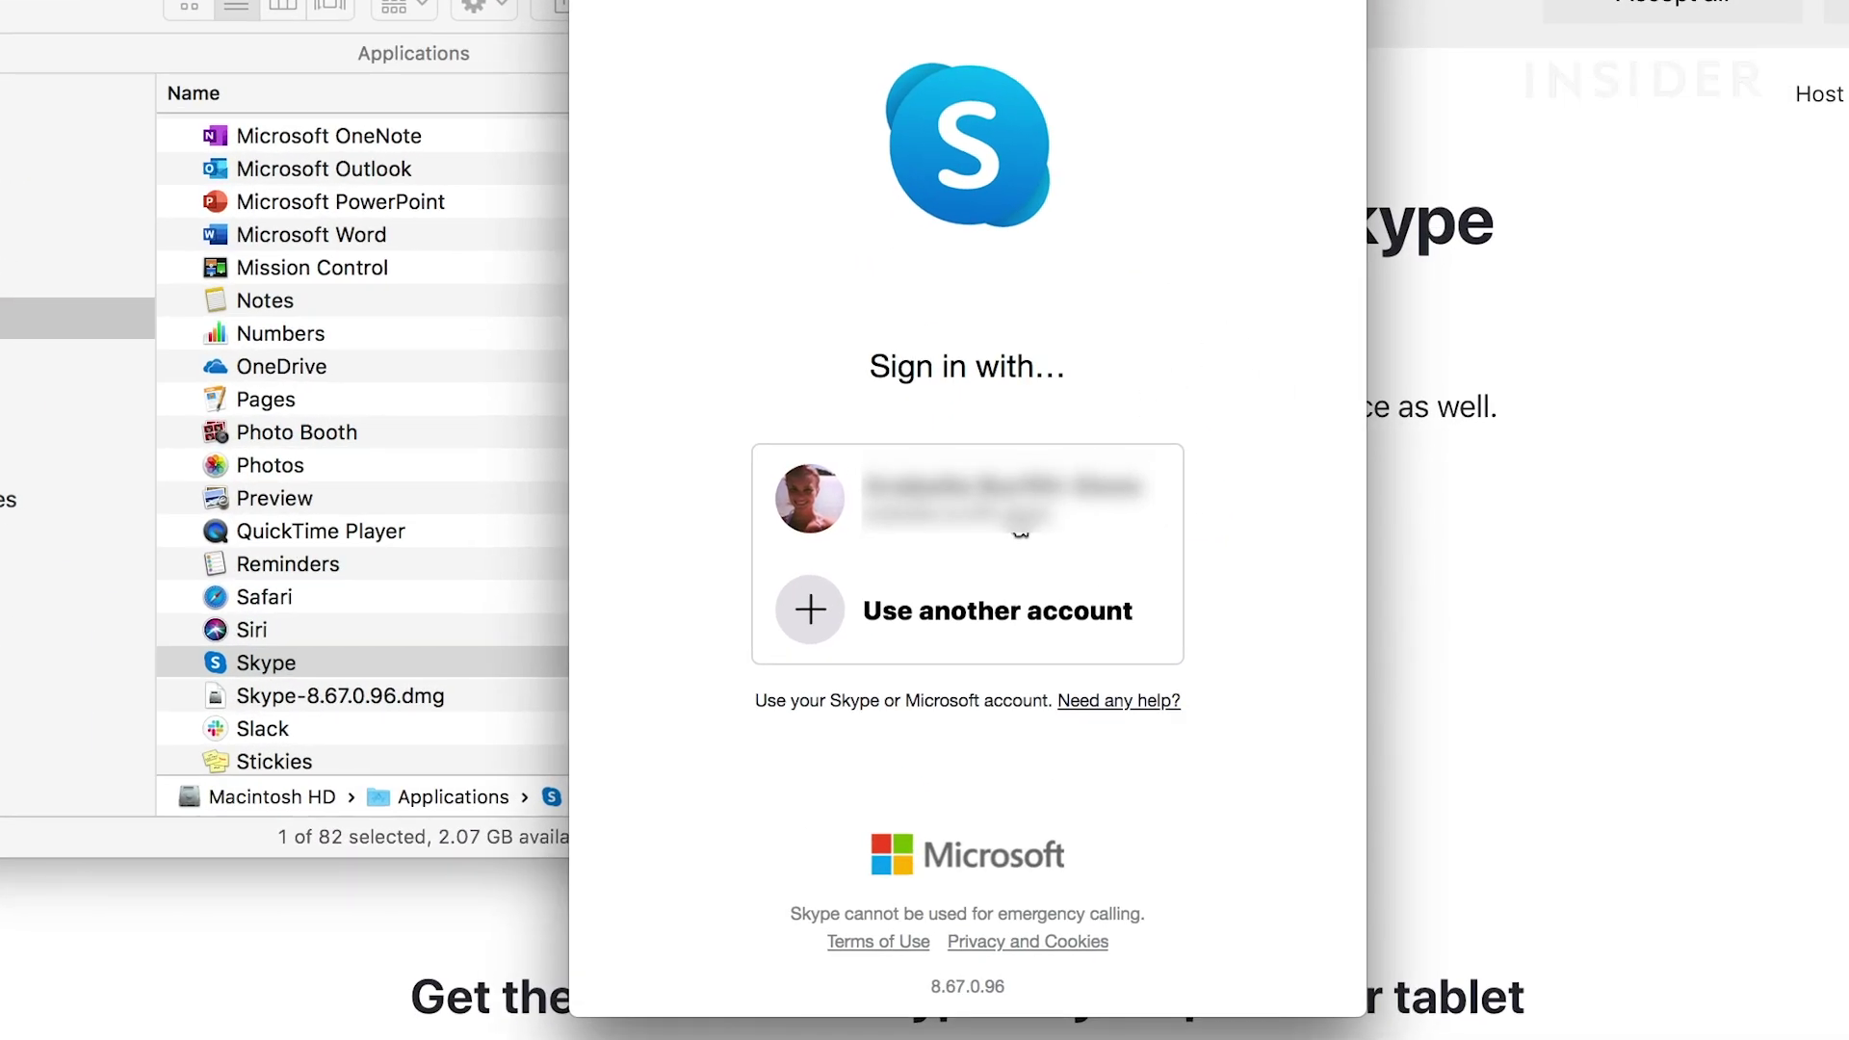
# - Sign in to Skype with the saved account and its password
pyautogui.click(1016, 520)
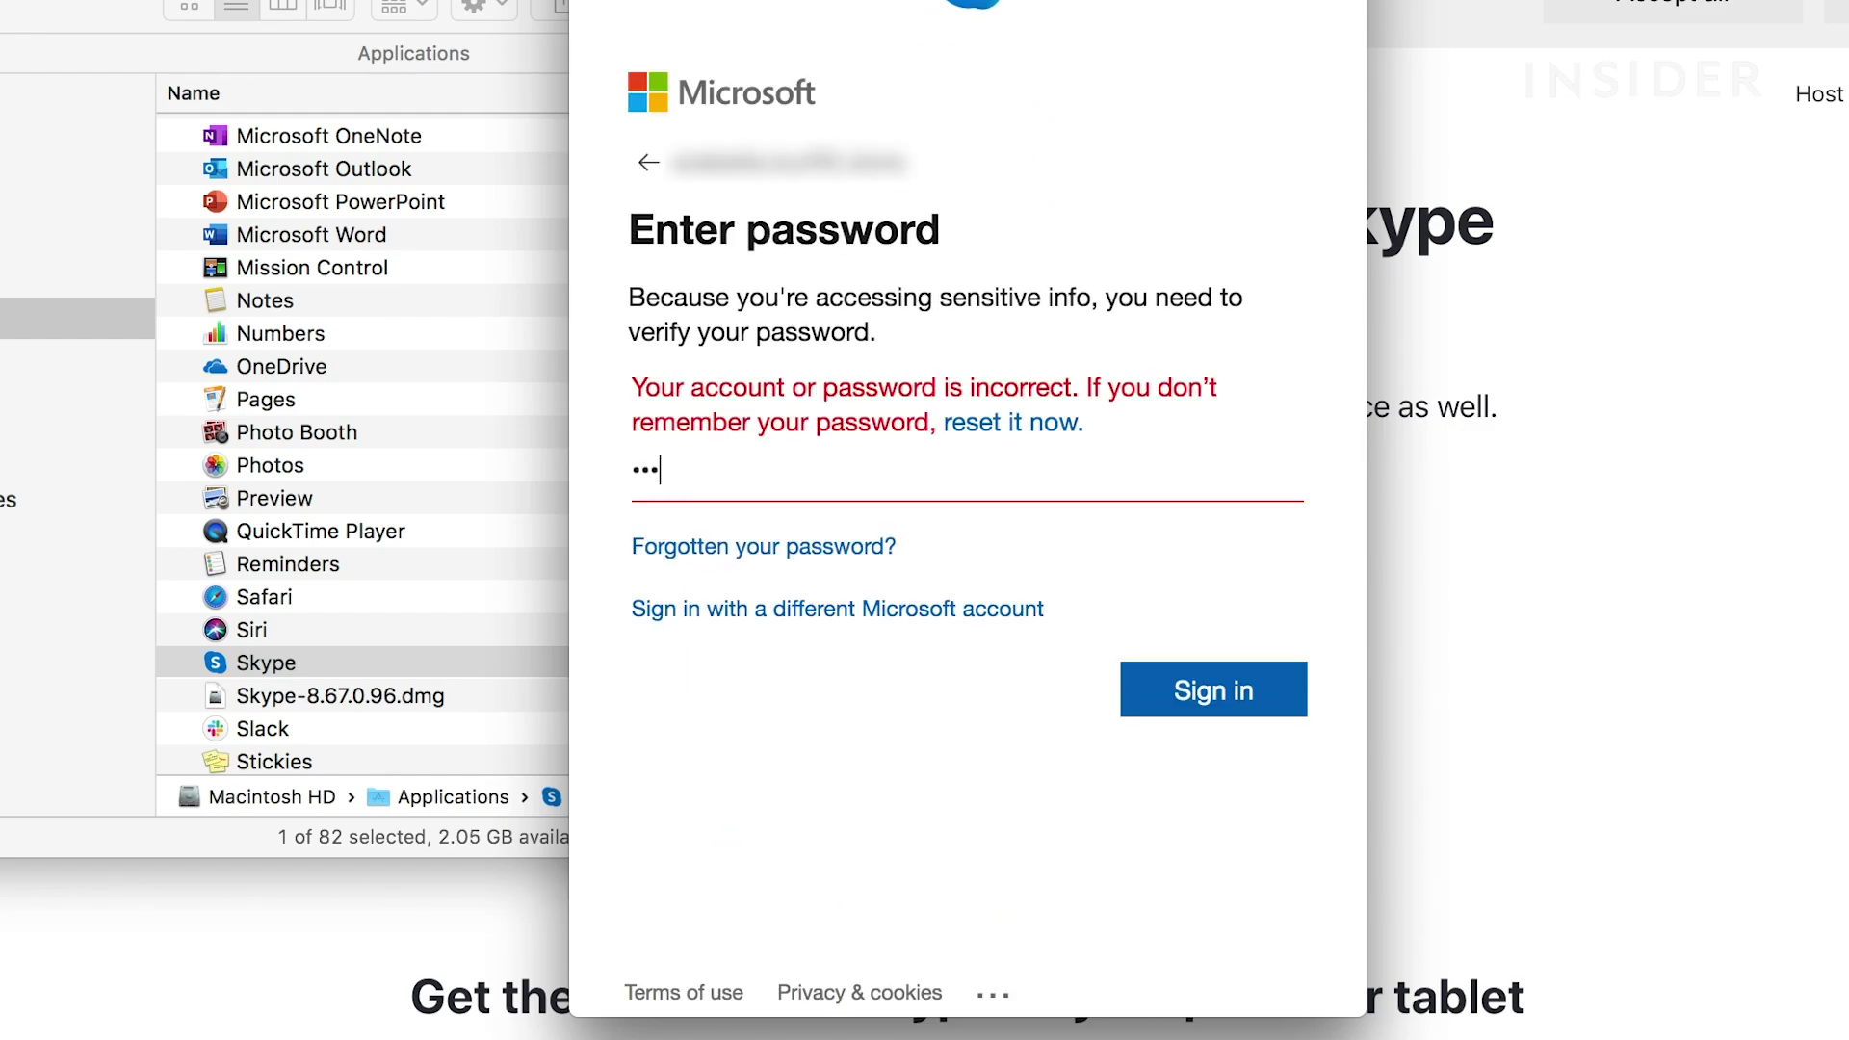
pyautogui.press('Return')
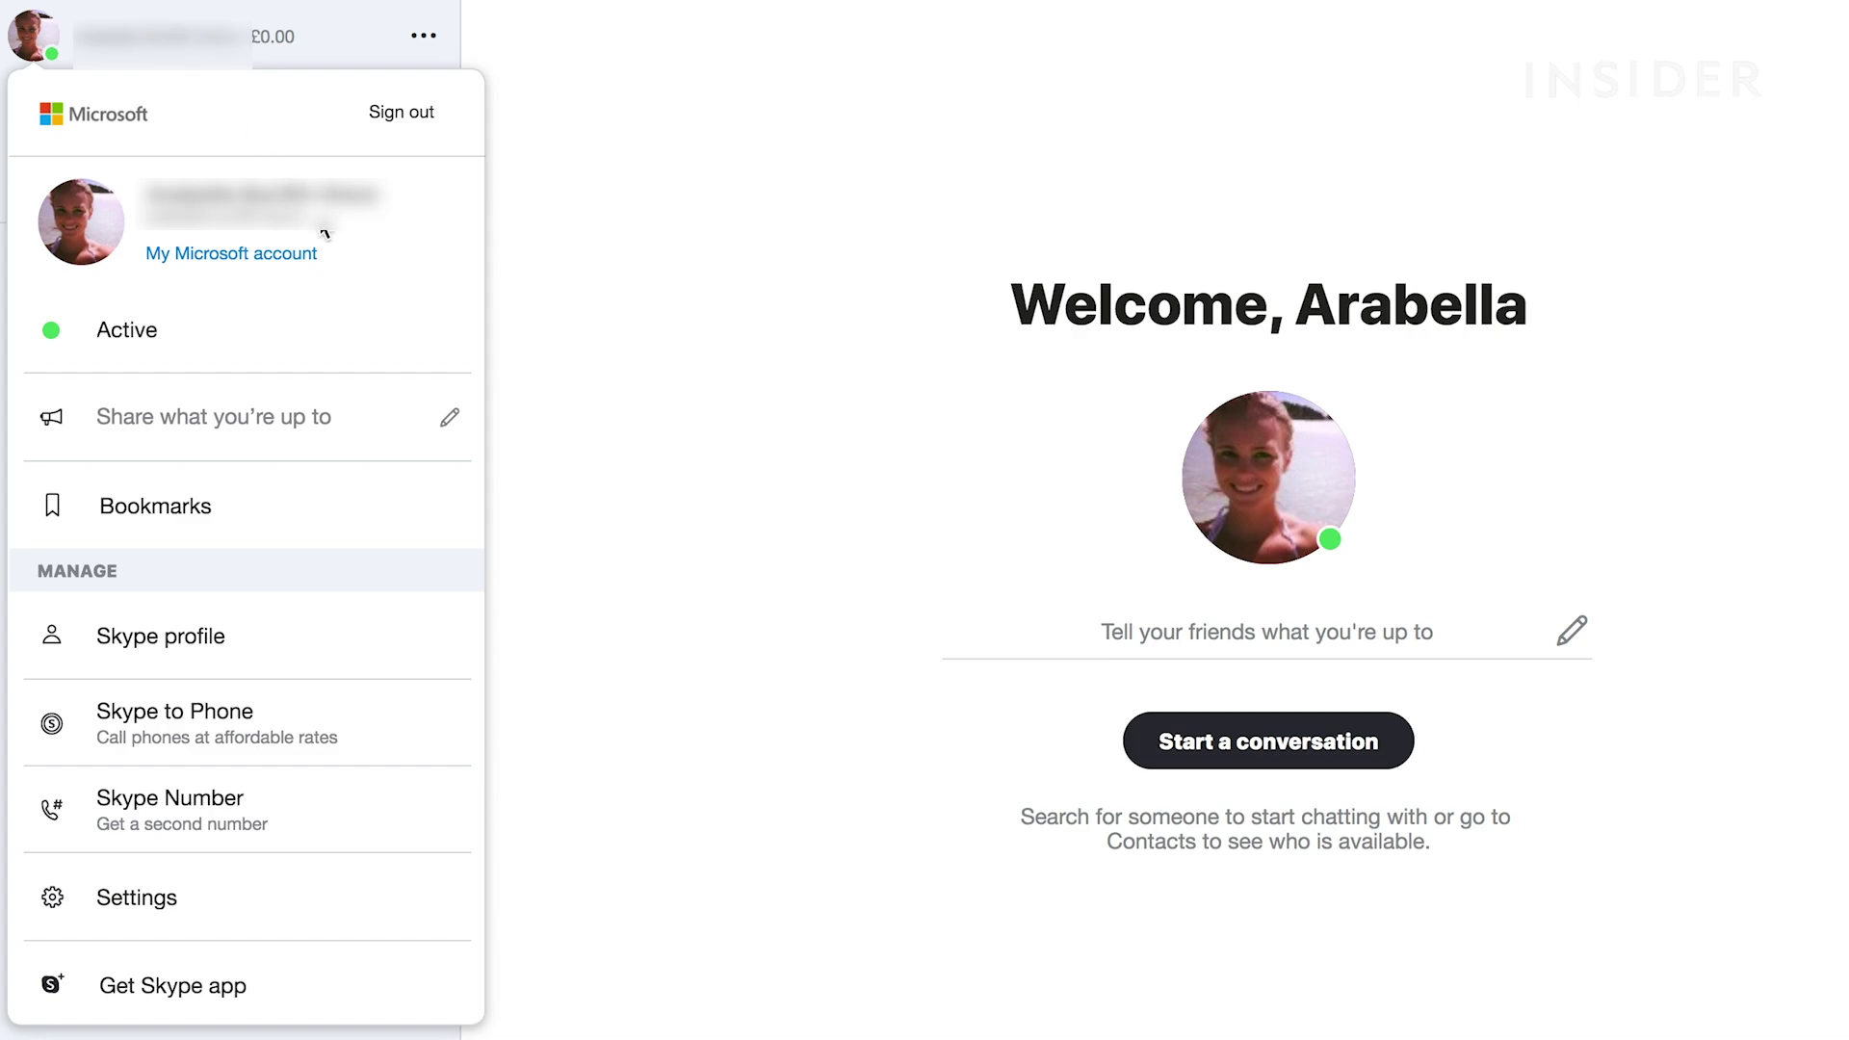
# - Set presence to Away and the shared mood message to 'In meetings' in the account menu
pyautogui.click(159, 347)
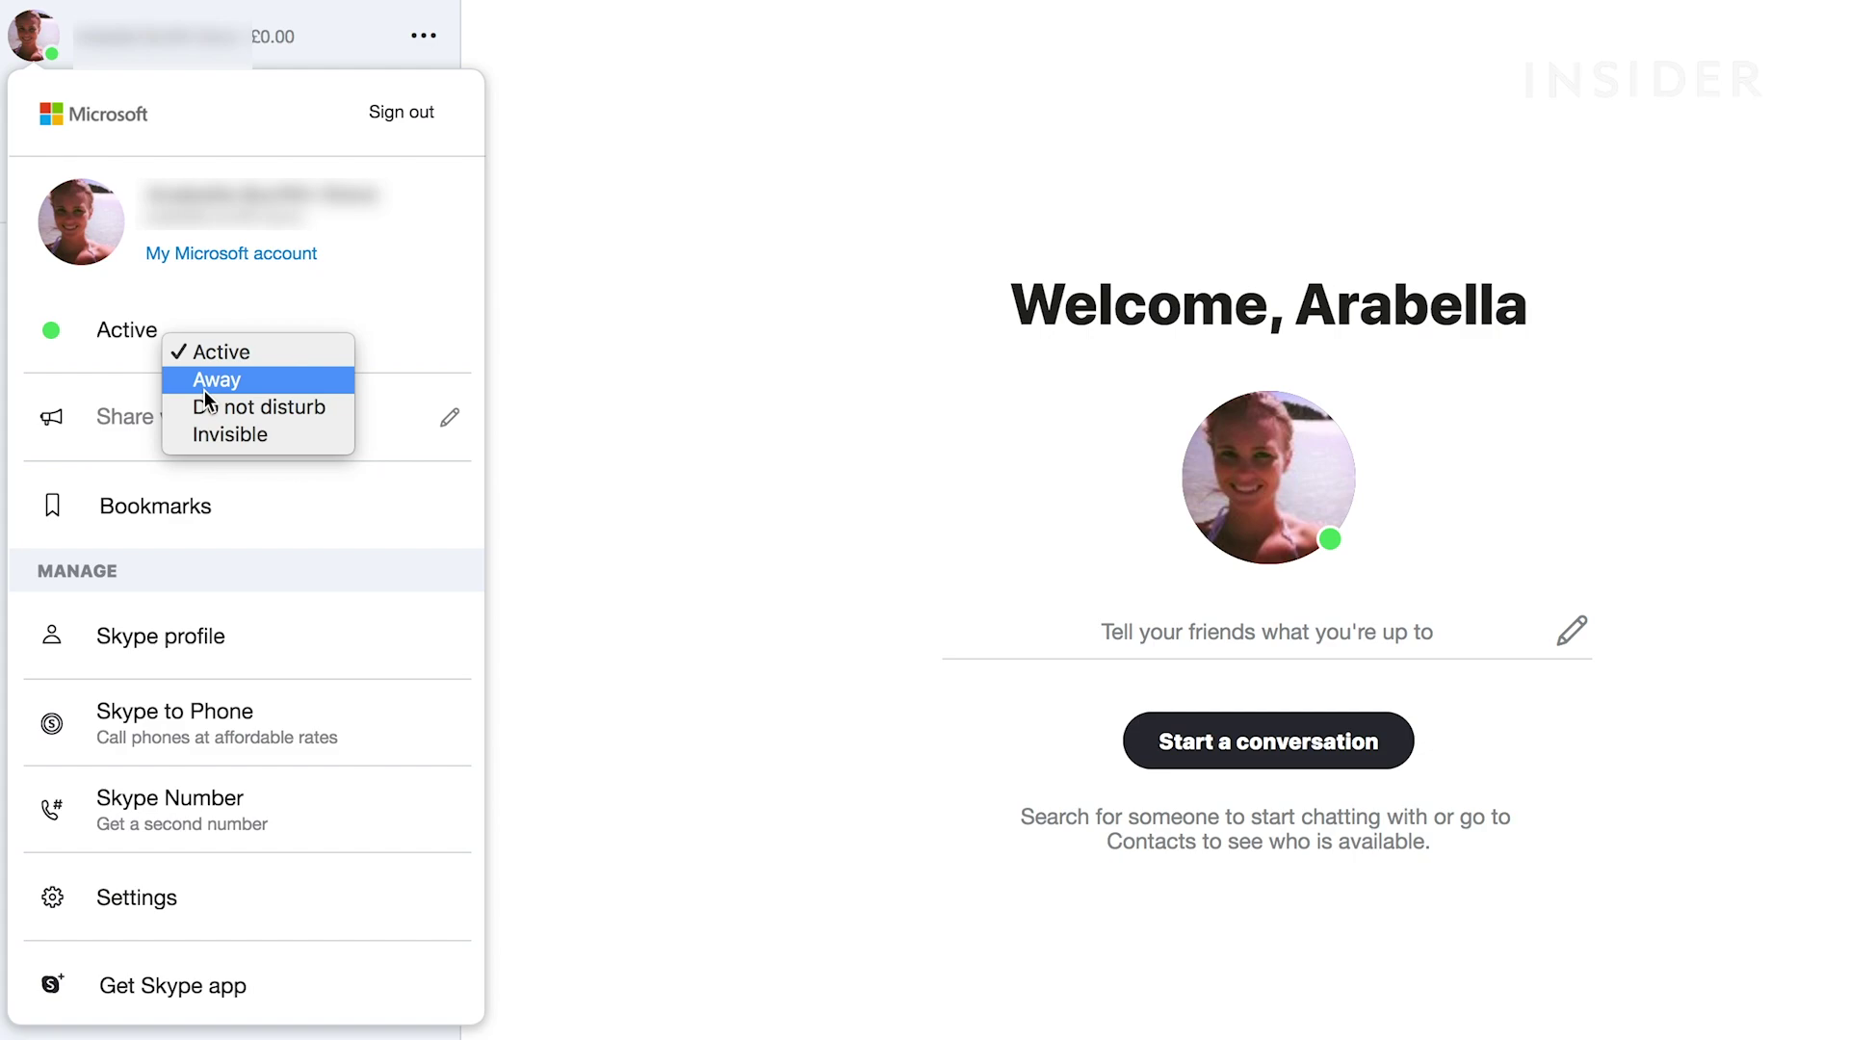
pyautogui.click(204, 390)
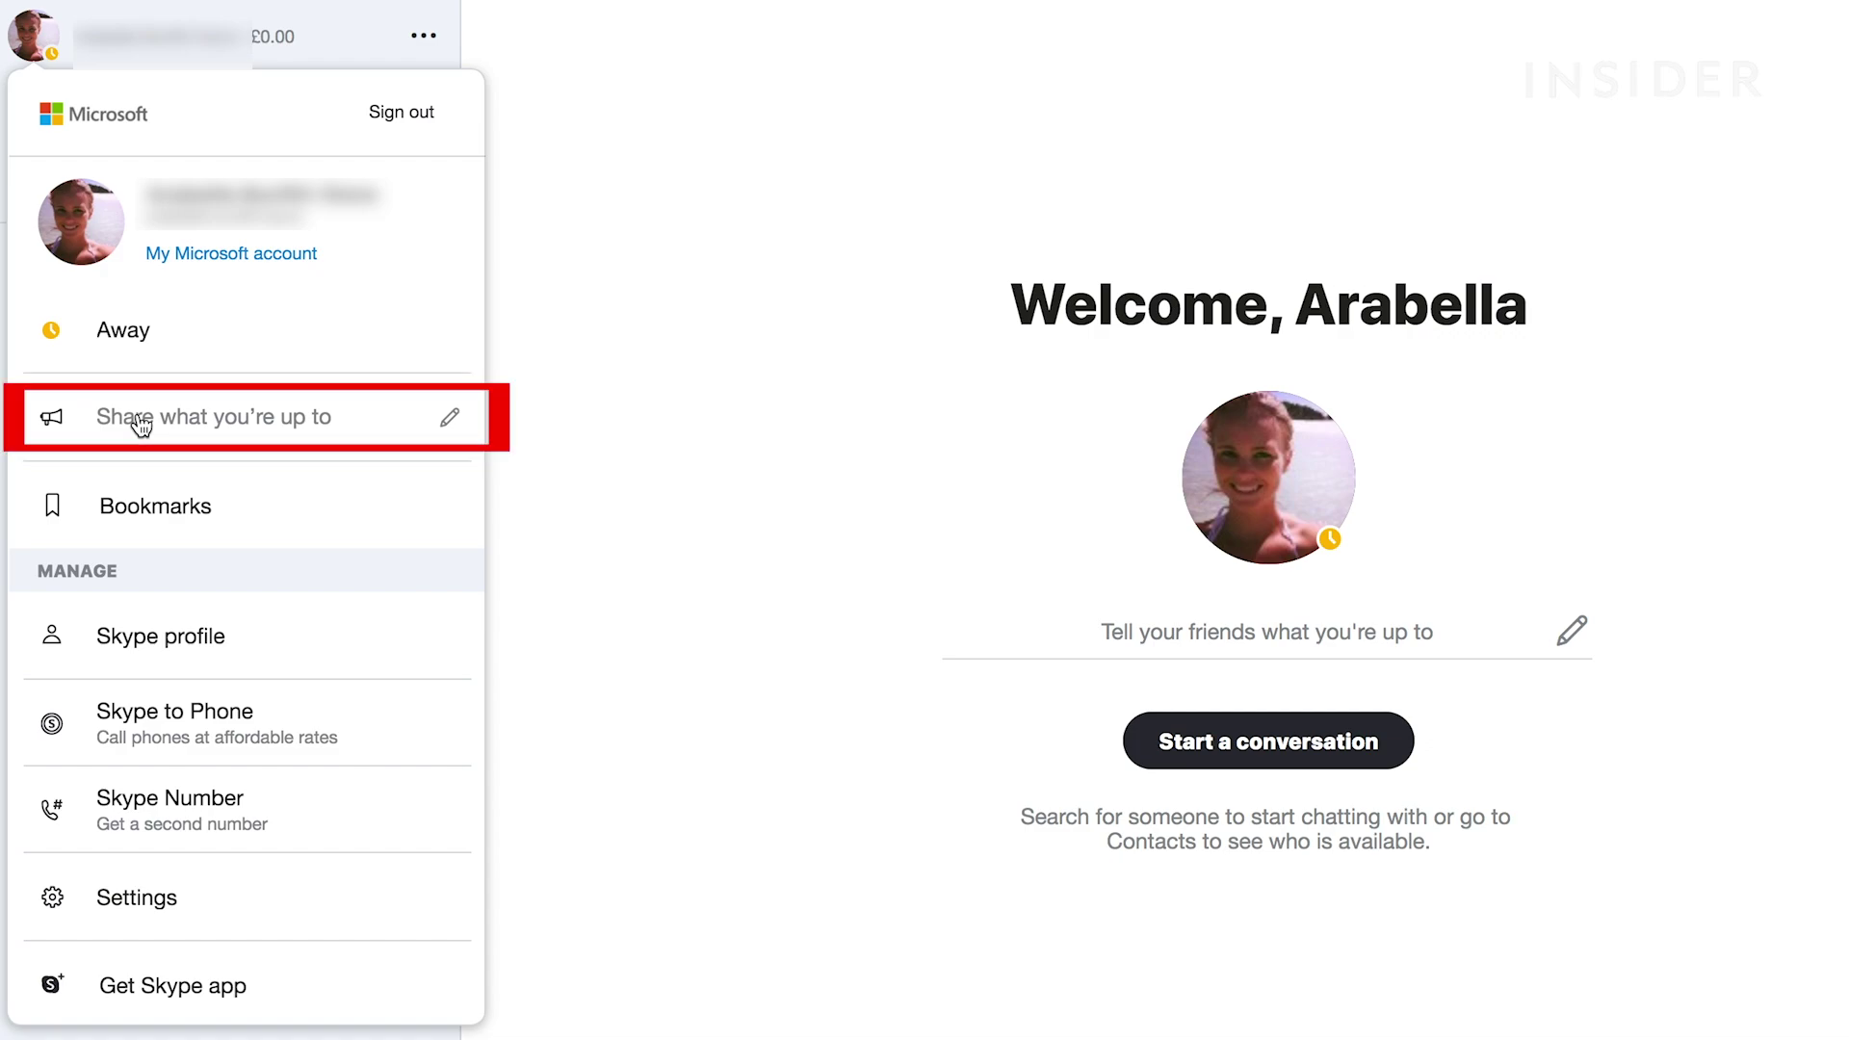
pyautogui.click(140, 424)
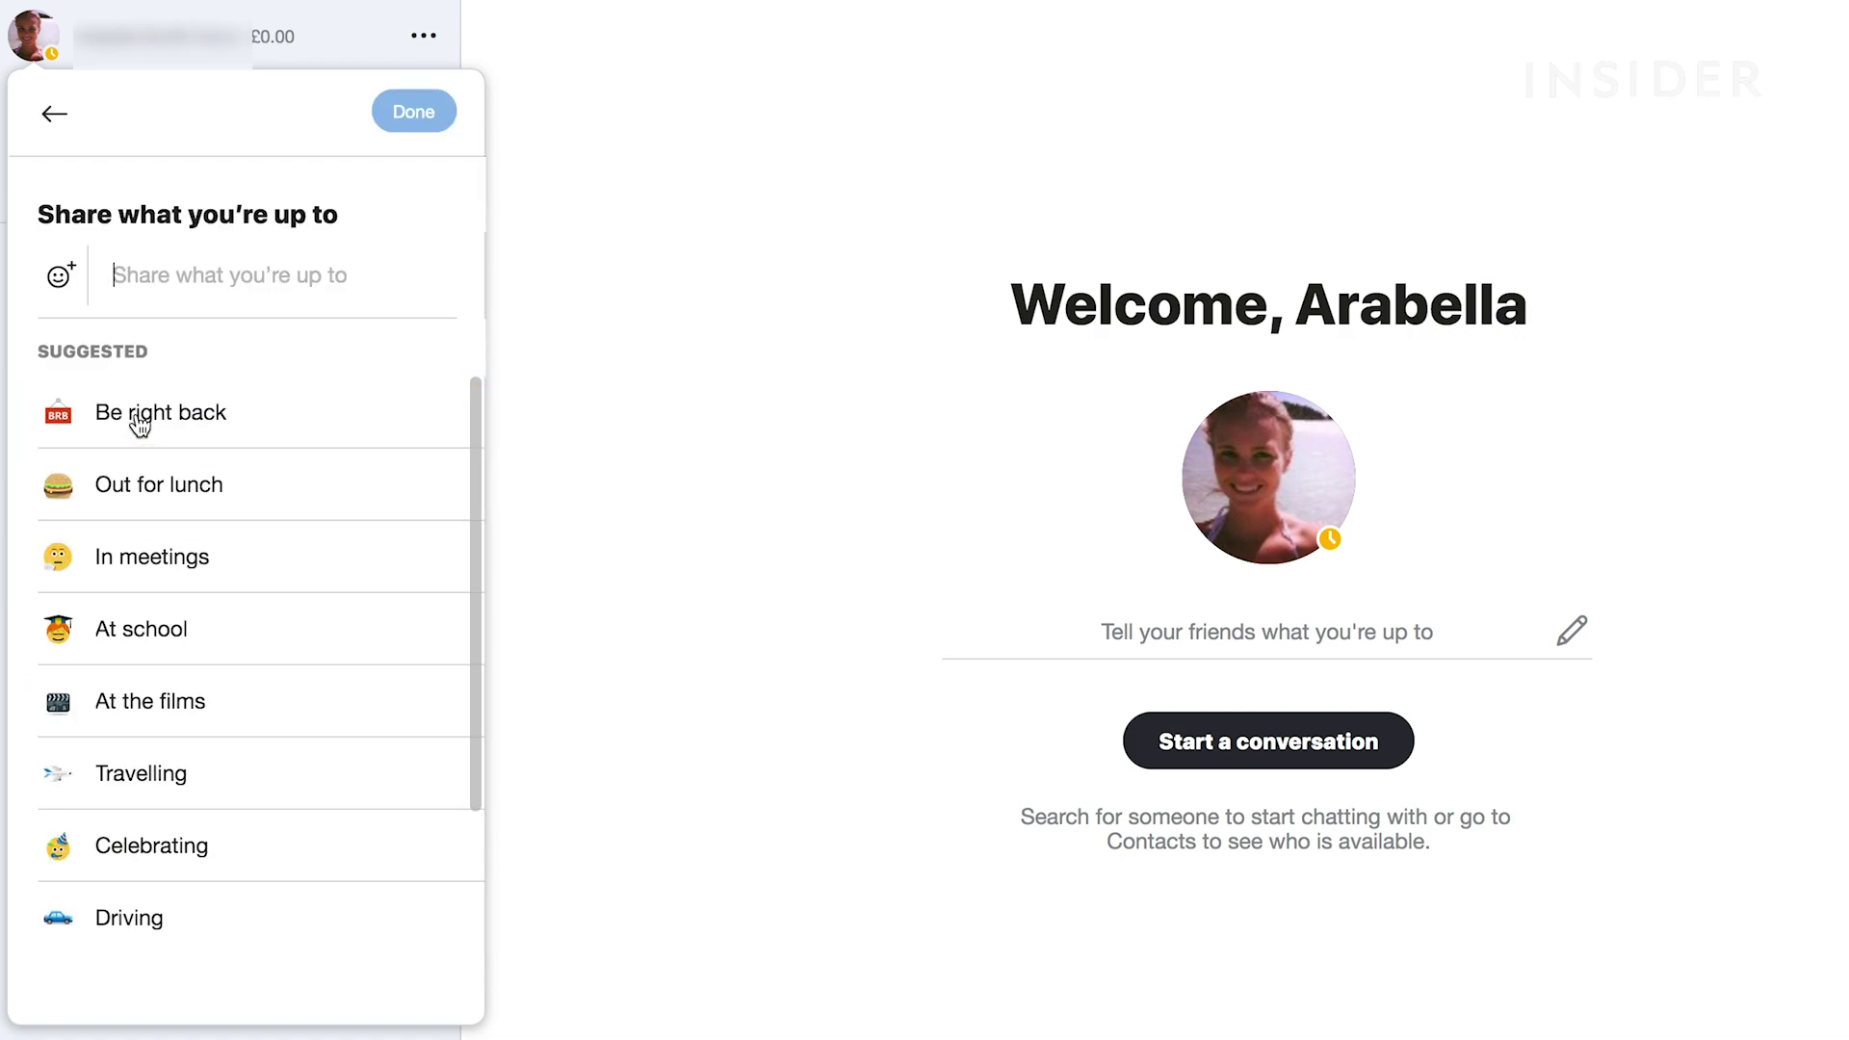
pyautogui.click(154, 569)
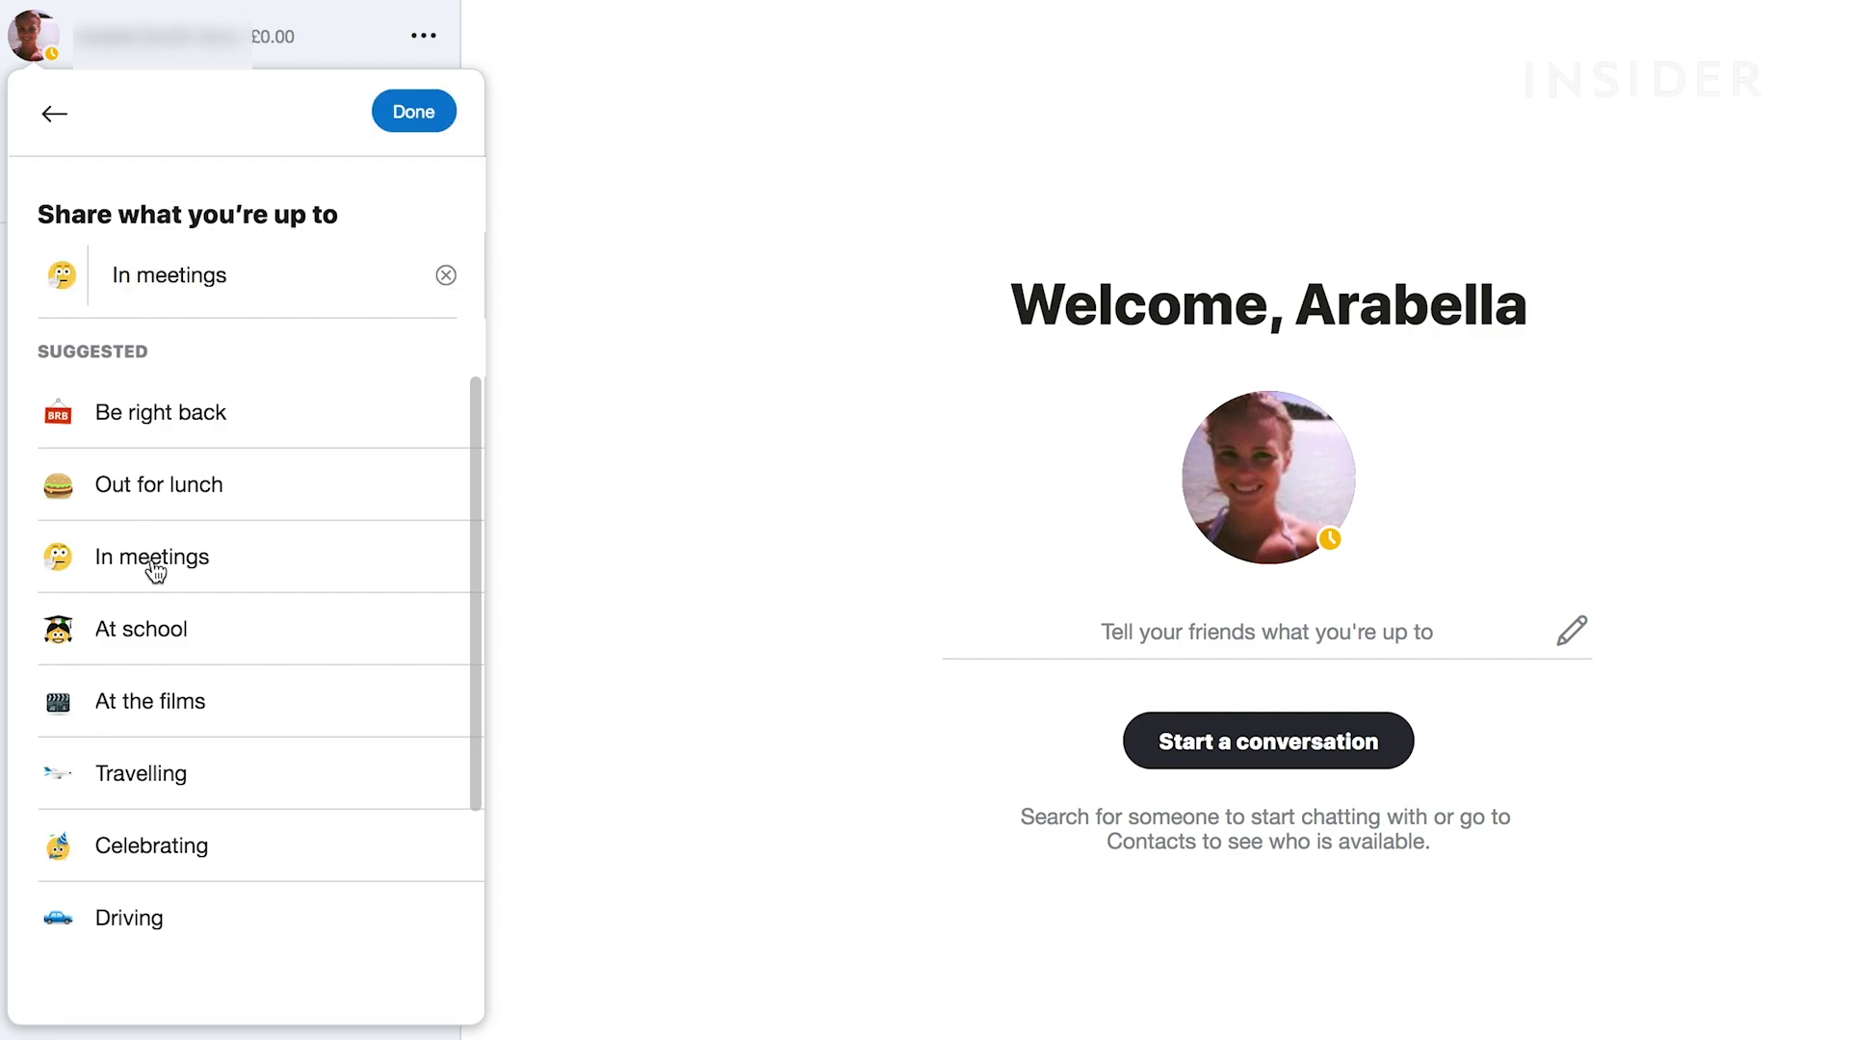
pyautogui.click(414, 113)
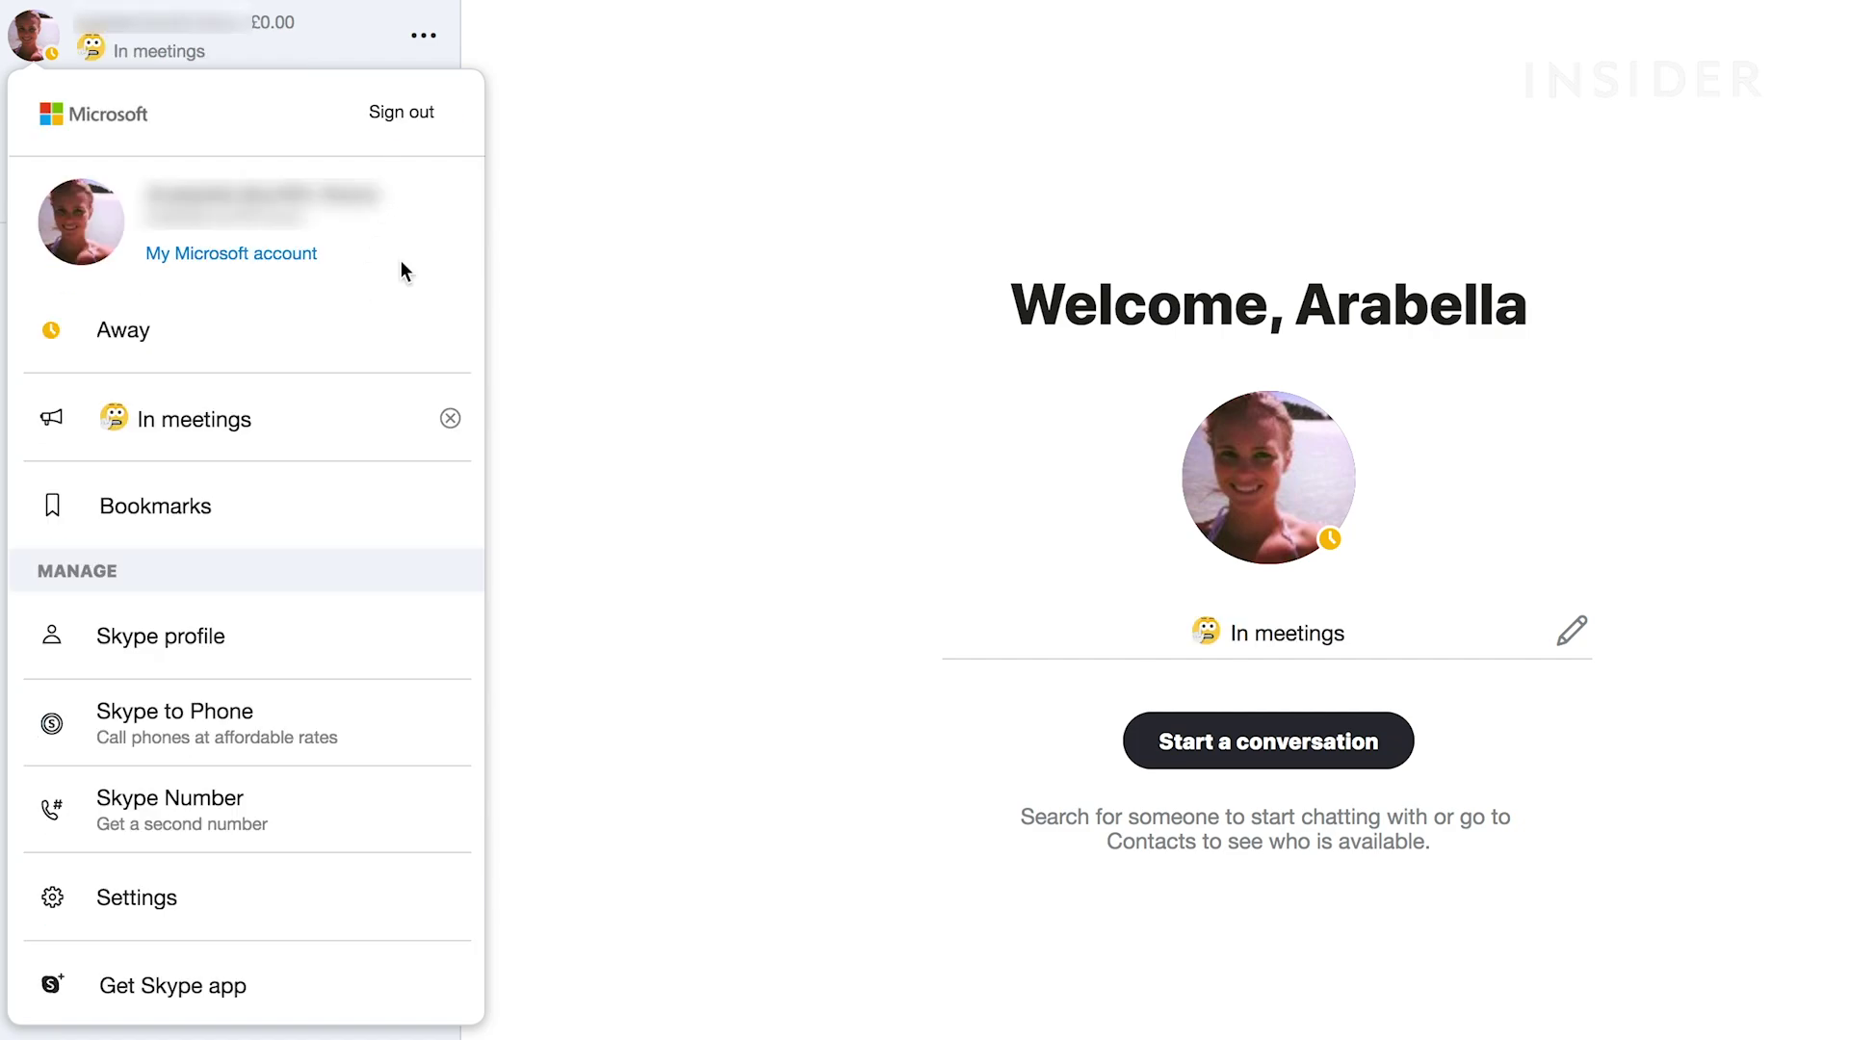
pyautogui.click(329, 63)
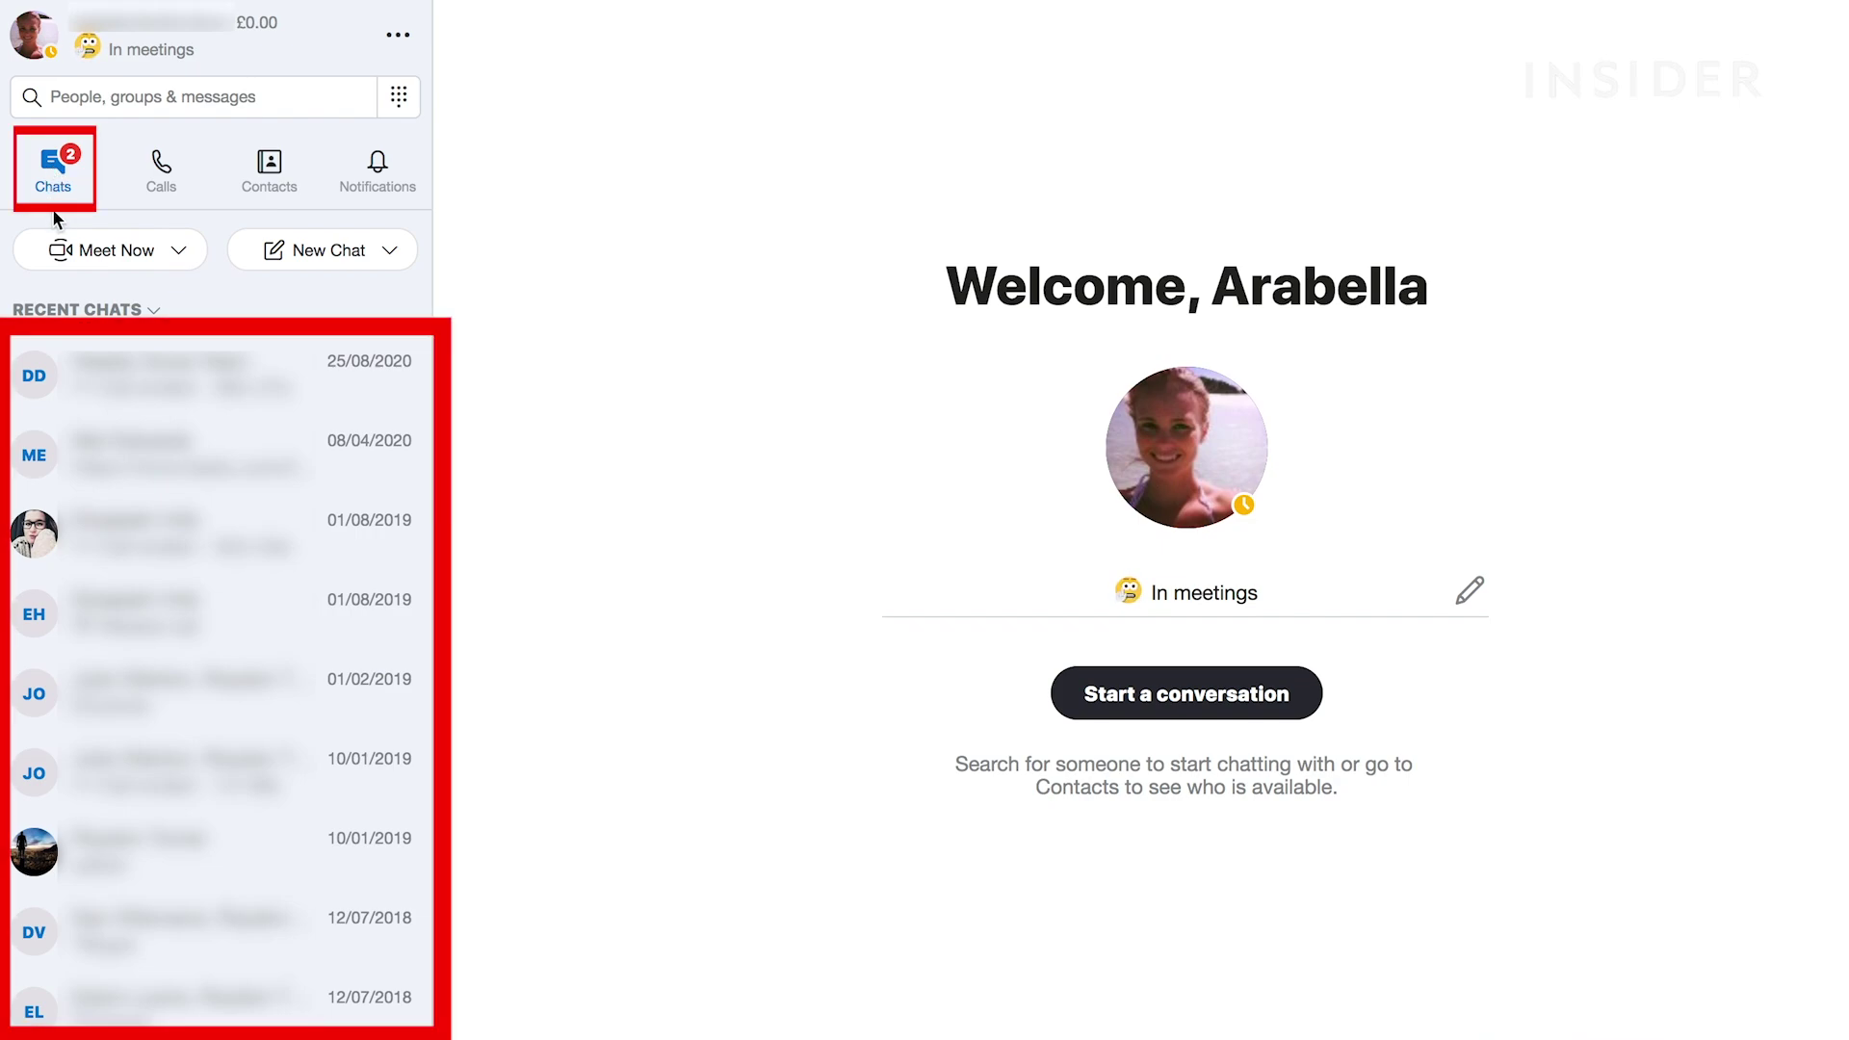
# - Browse the Calls, Contacts and Notifications views in turn
pyautogui.click(169, 183)
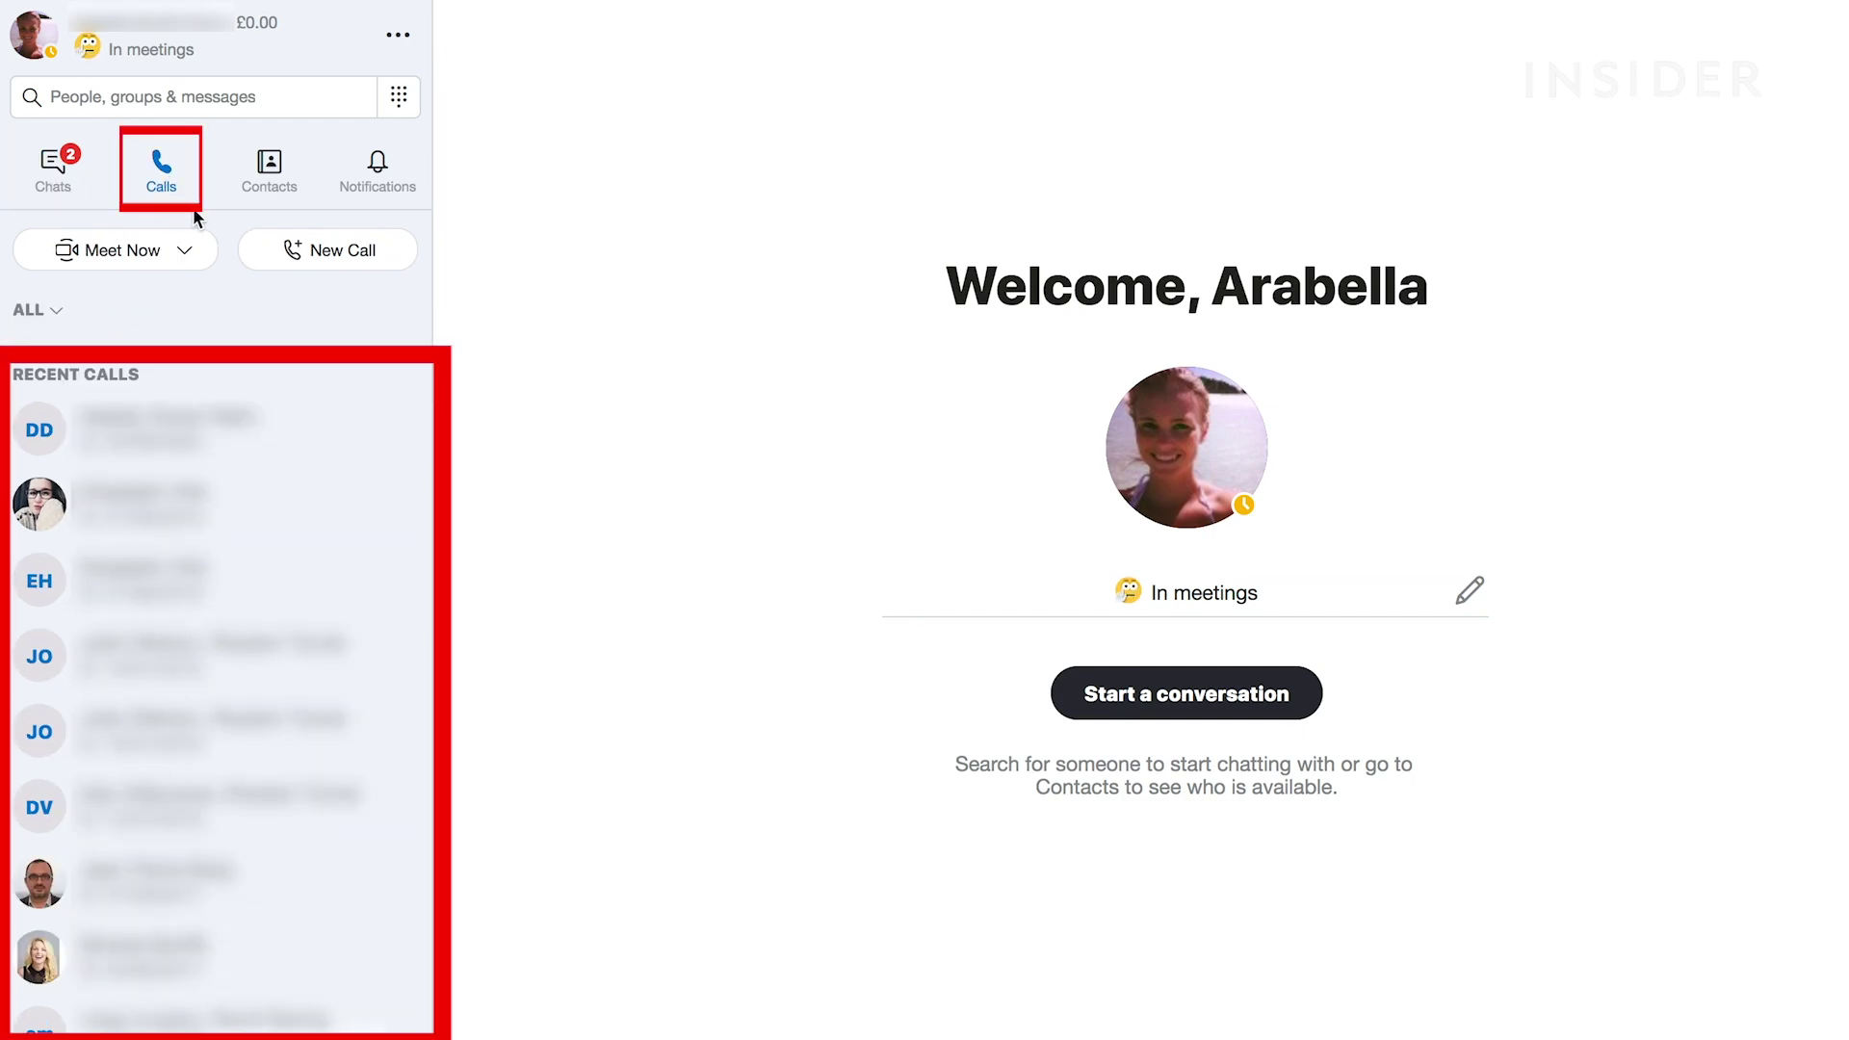
pyautogui.click(256, 189)
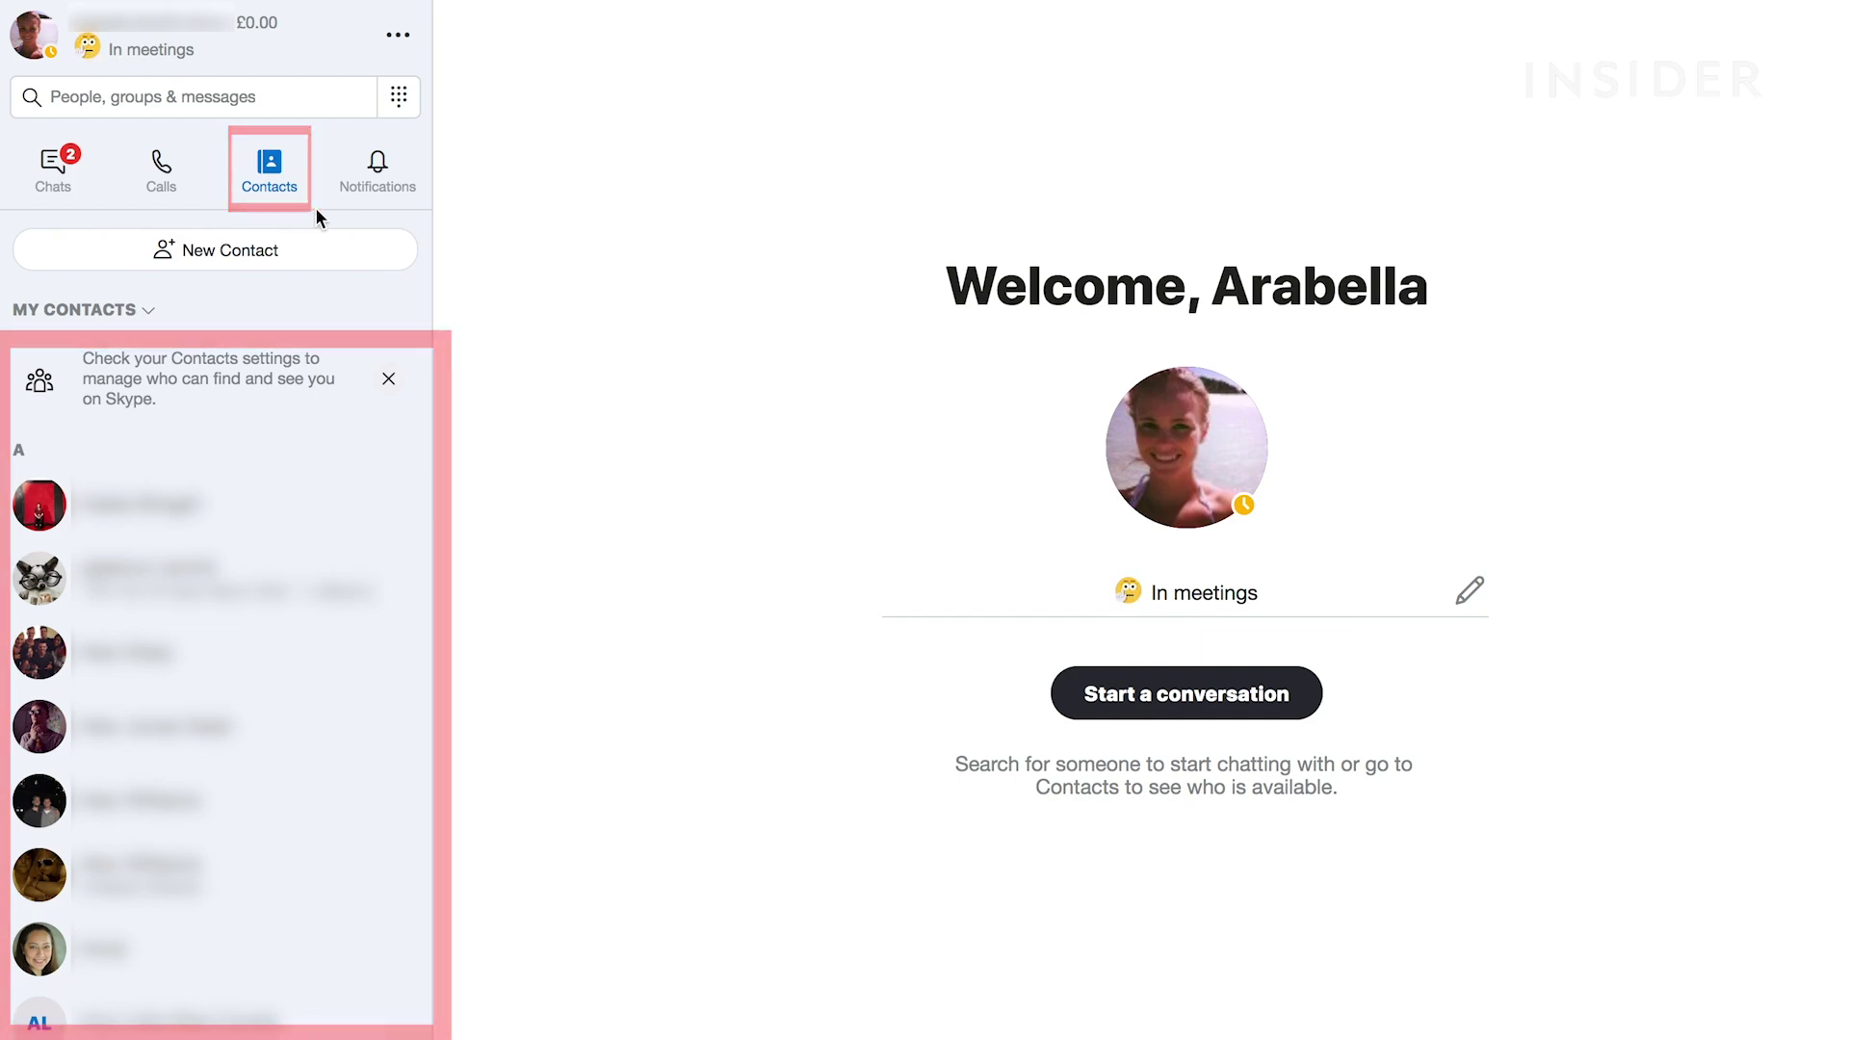
pyautogui.click(382, 192)
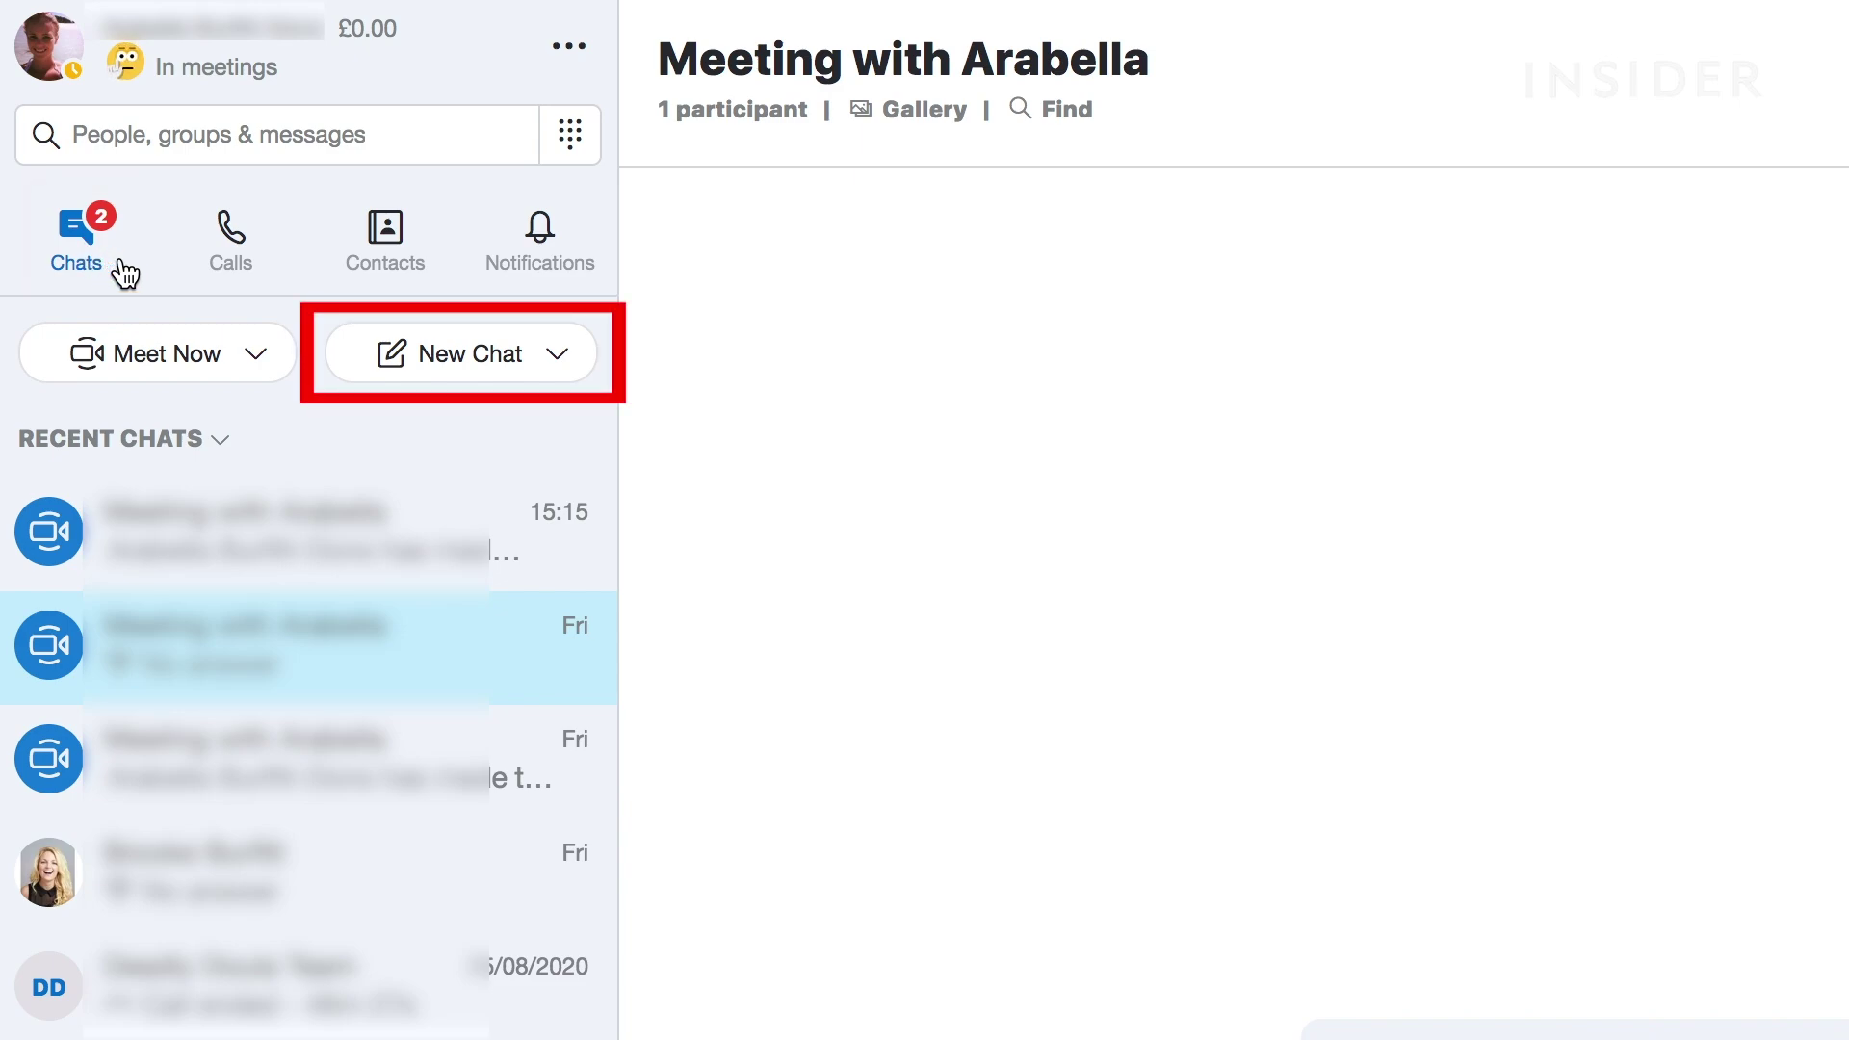
# - Start a new chat with the searched contact and draft 'Hello! Would be good to catch up later. Free for a Skype call?'
pyautogui.click(562, 356)
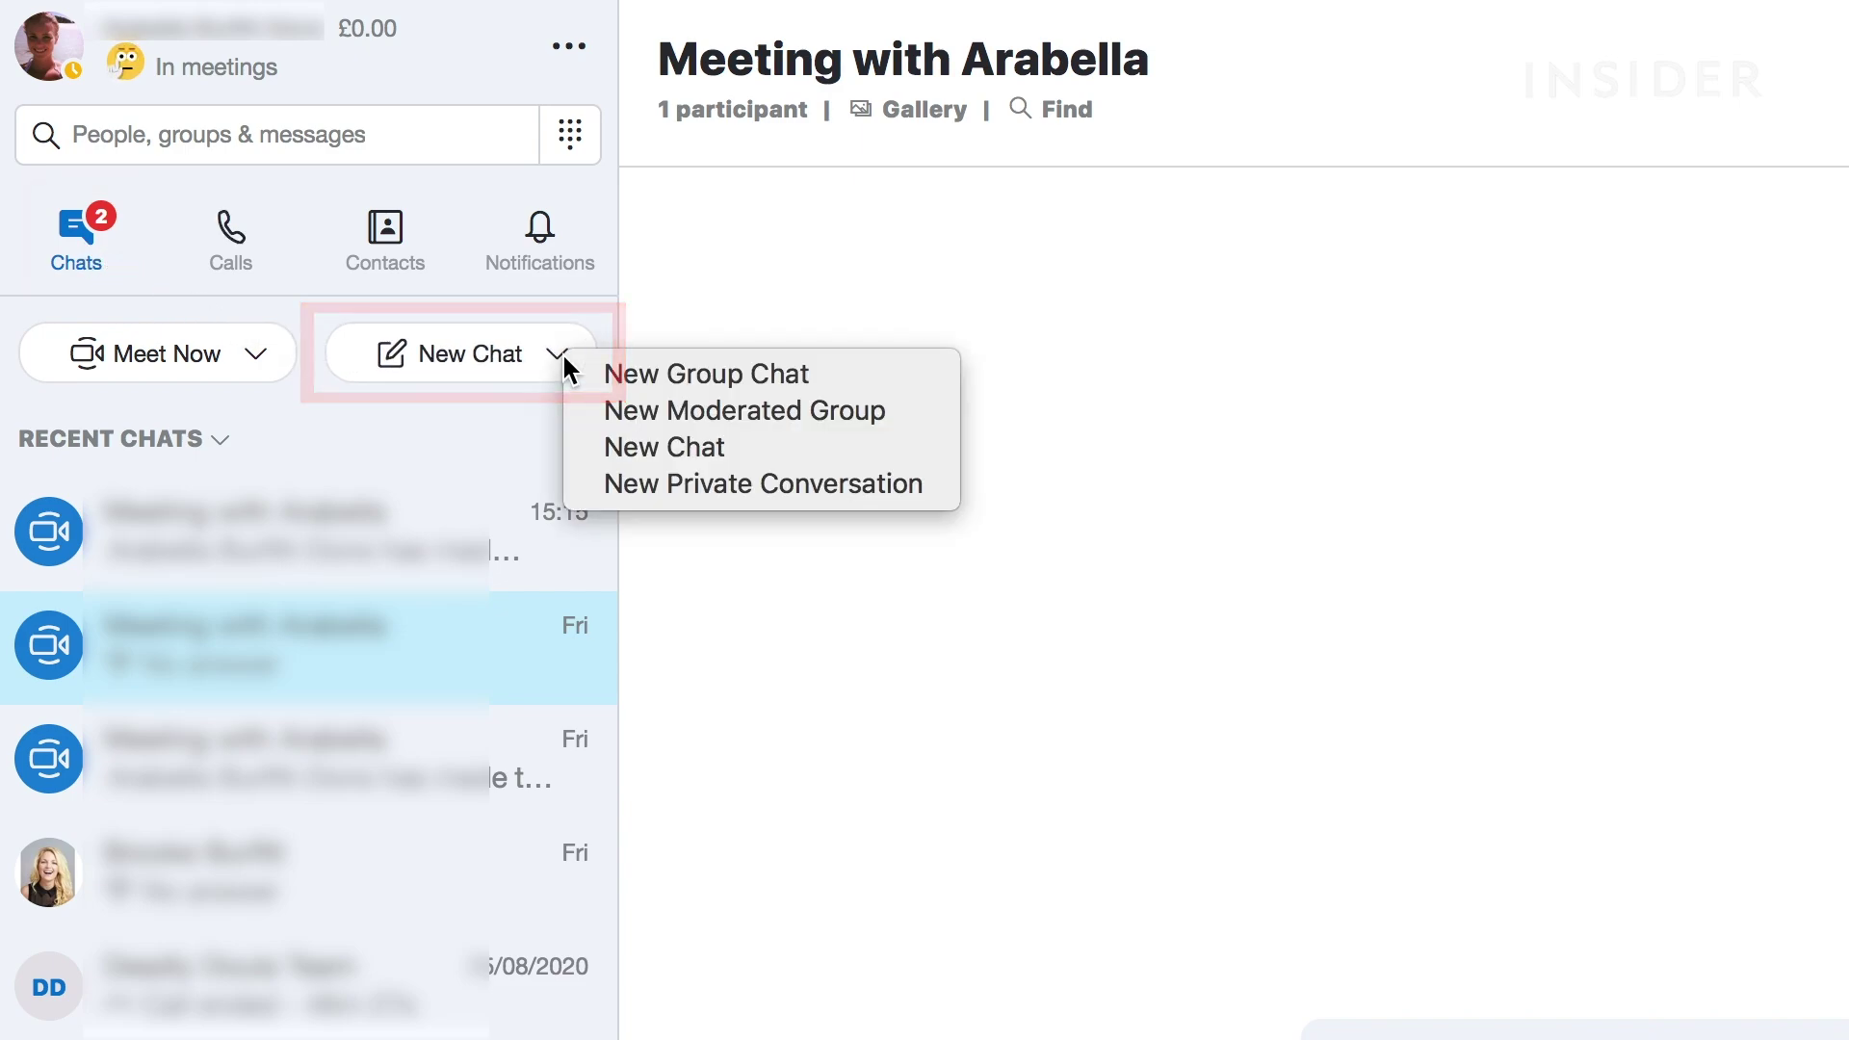
pyautogui.click(640, 447)
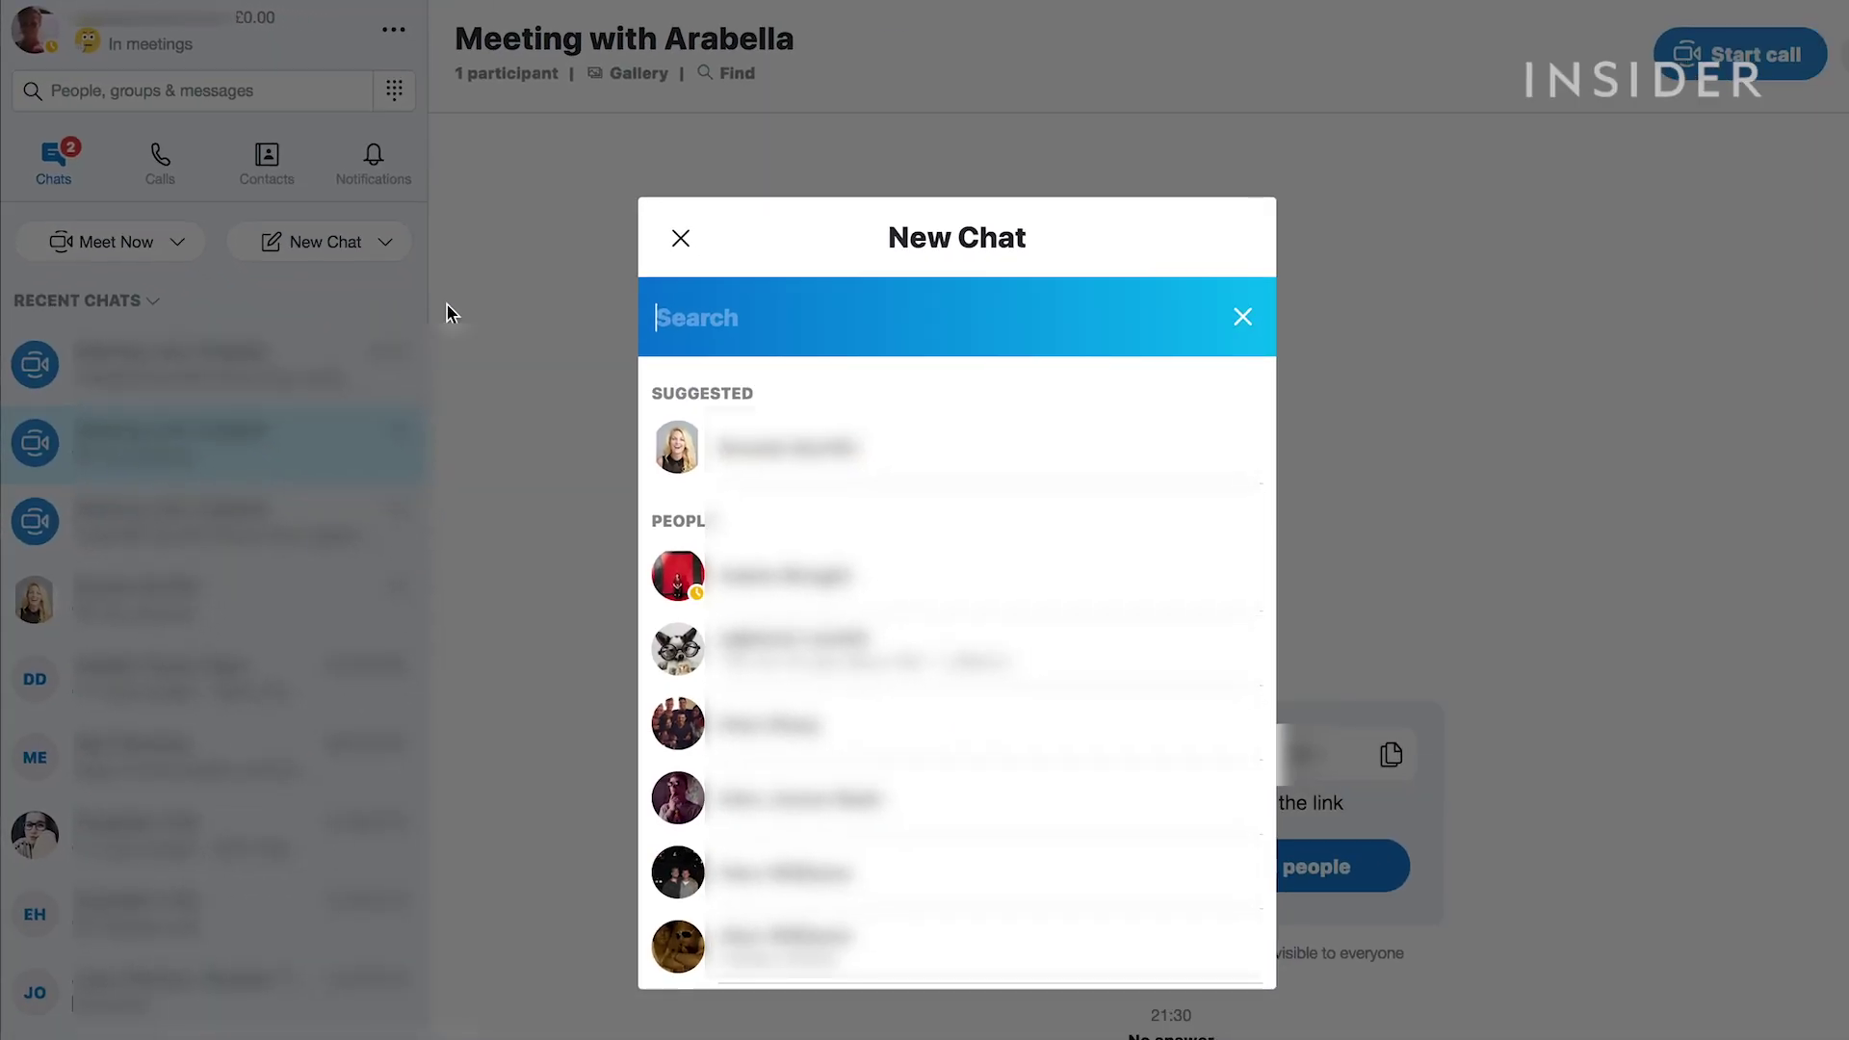
pyautogui.write('sarah')
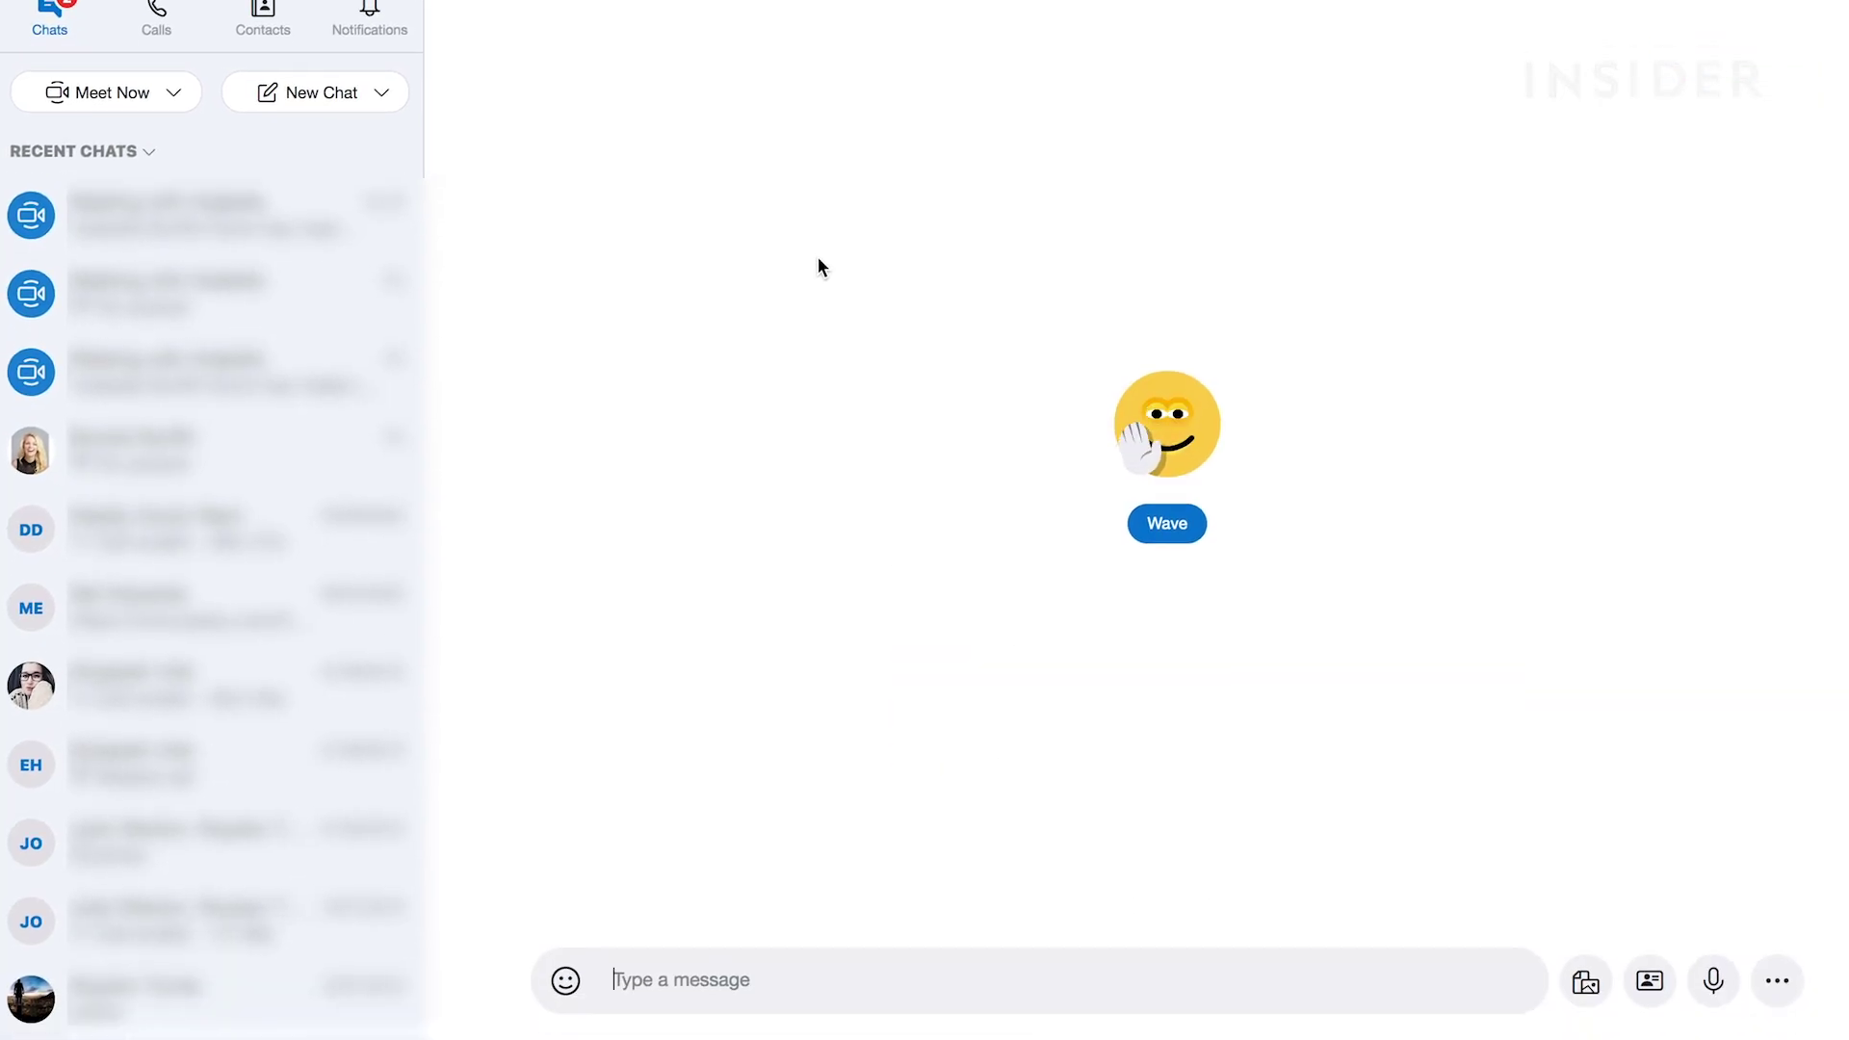
pyautogui.write('Hello! Would be good to catch up later. Free for a Skype call?')
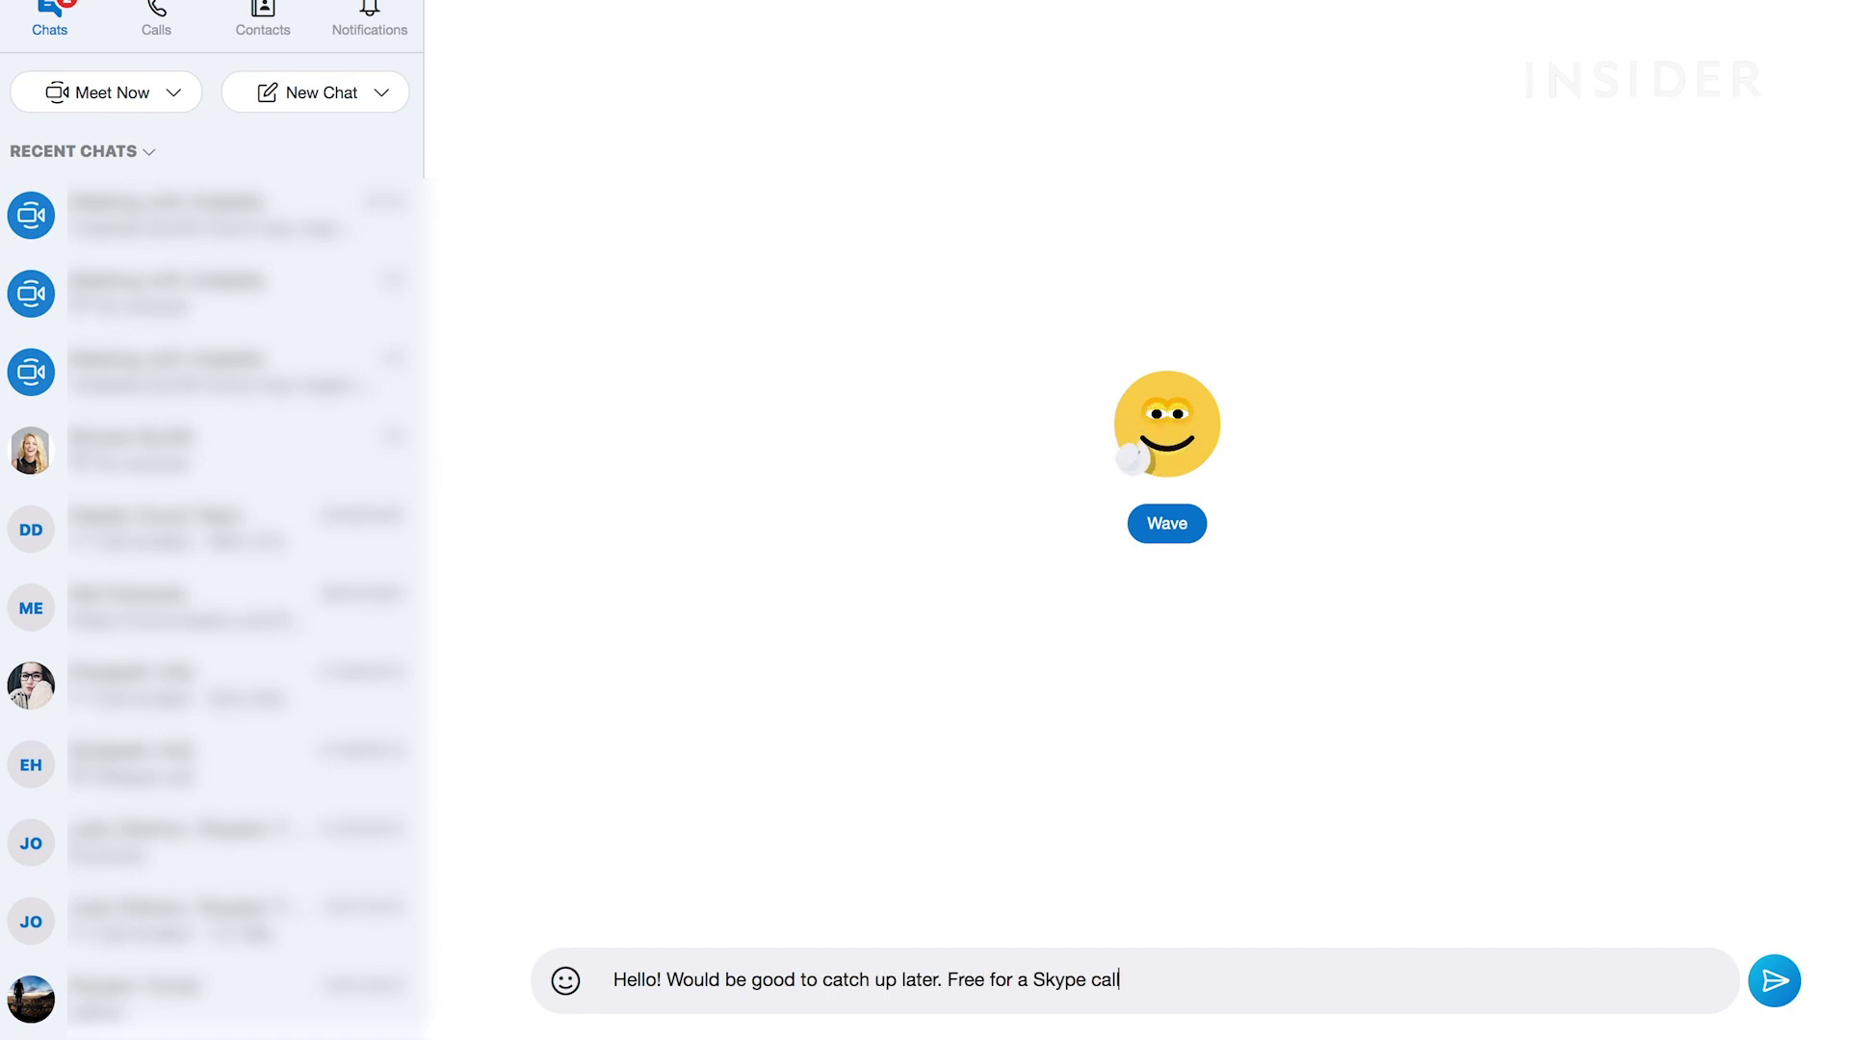
# - Send the catch-up message, then preview and dismiss the emoji, file and more-sharing options
pyautogui.click(1783, 984)
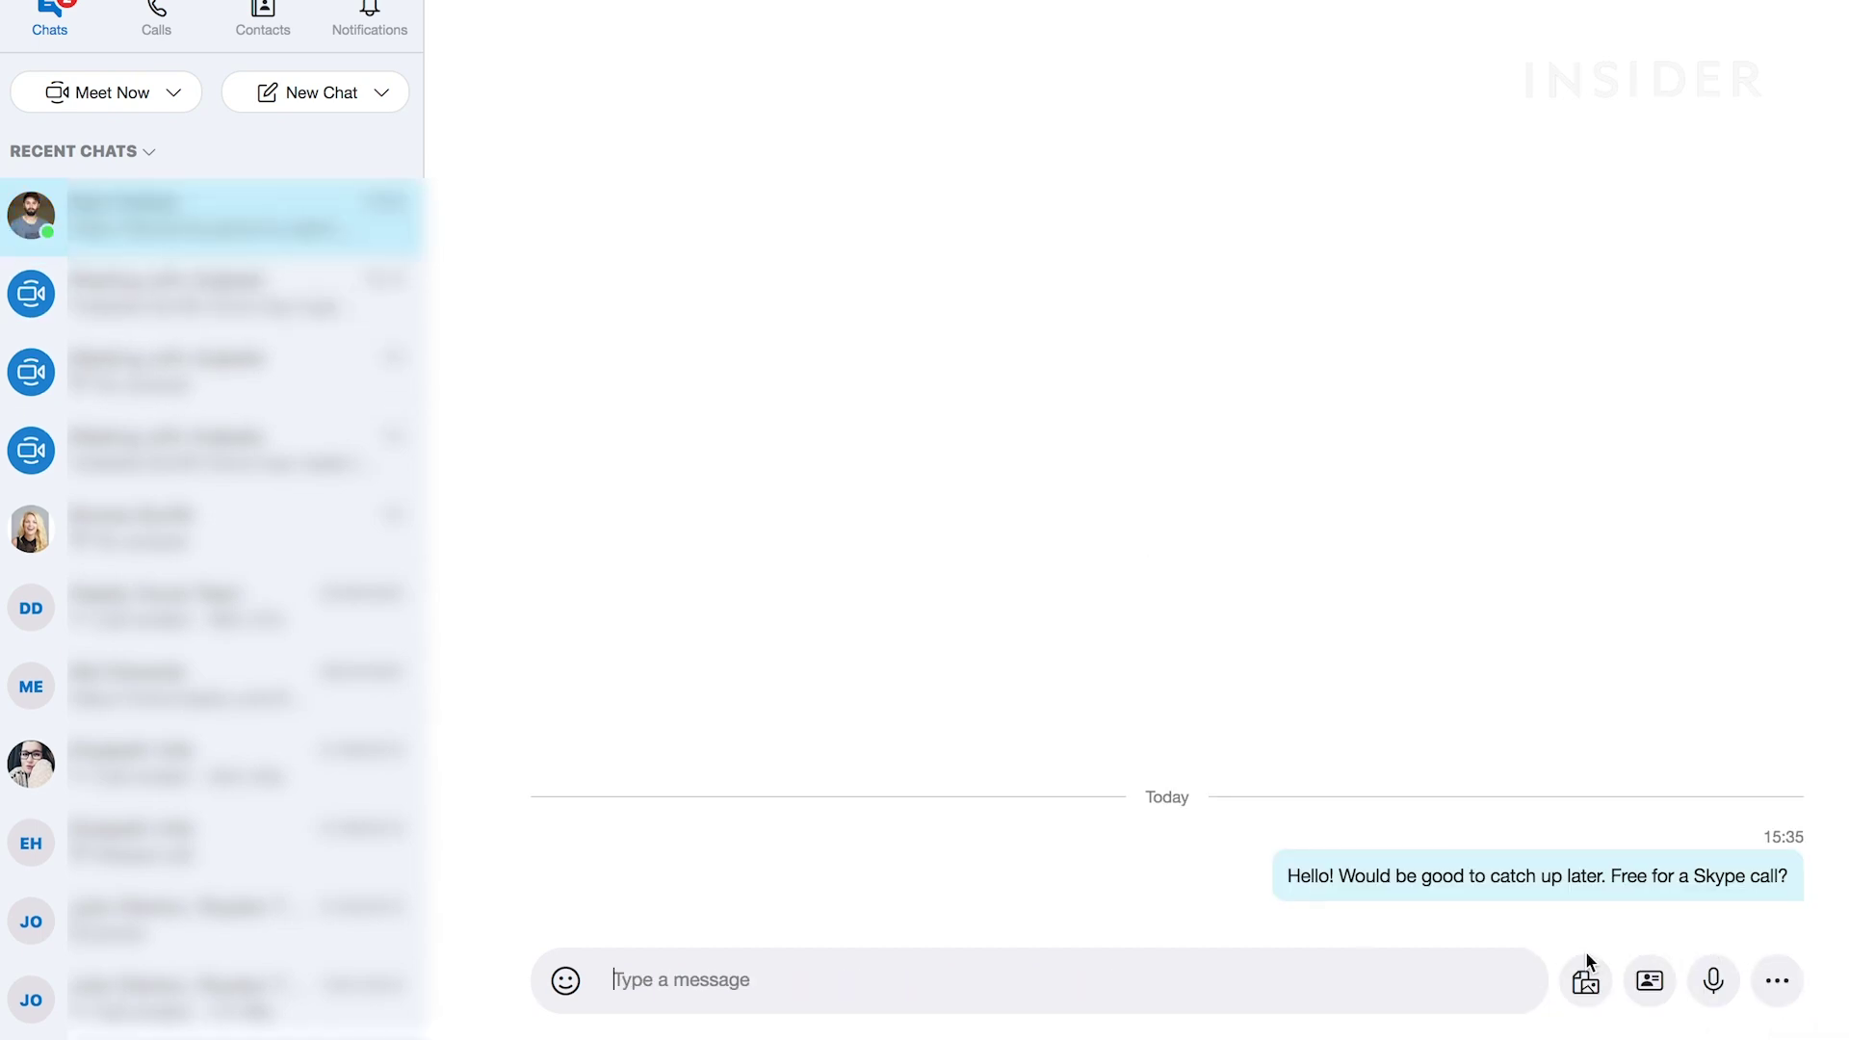
pyautogui.click(568, 982)
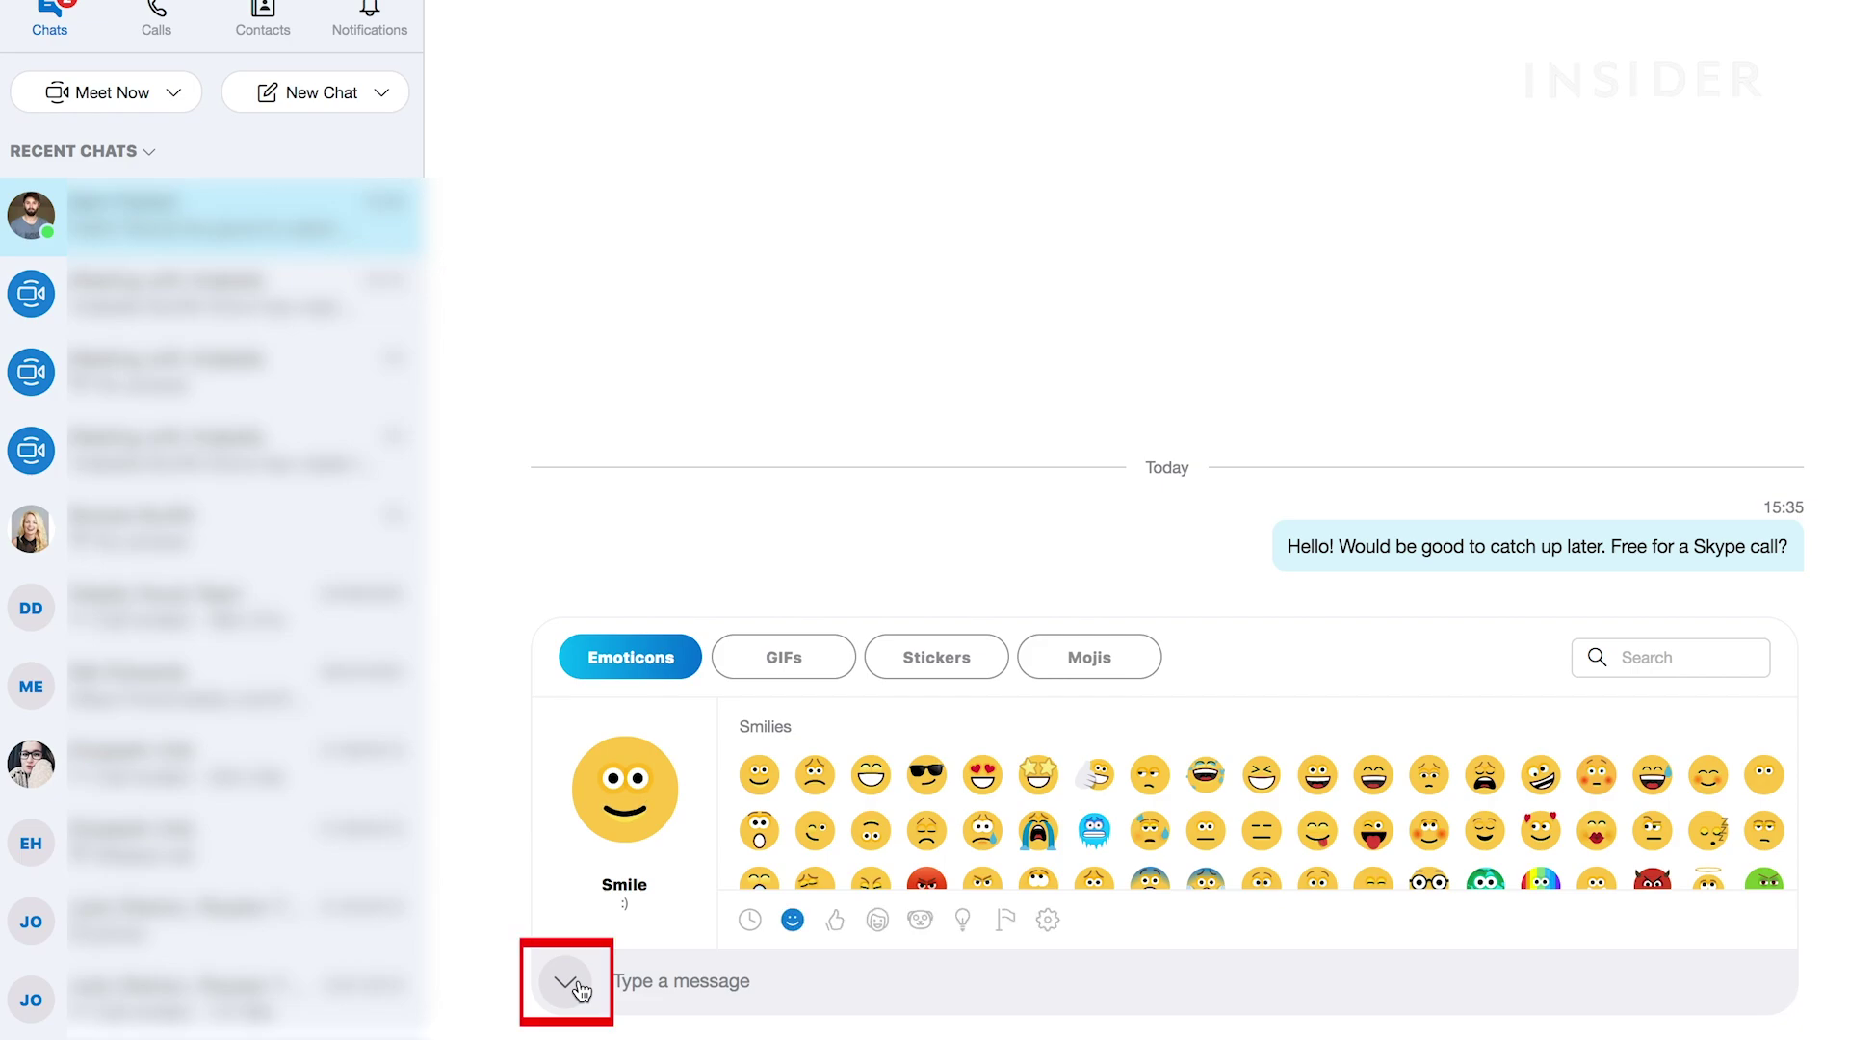
pyautogui.click(576, 984)
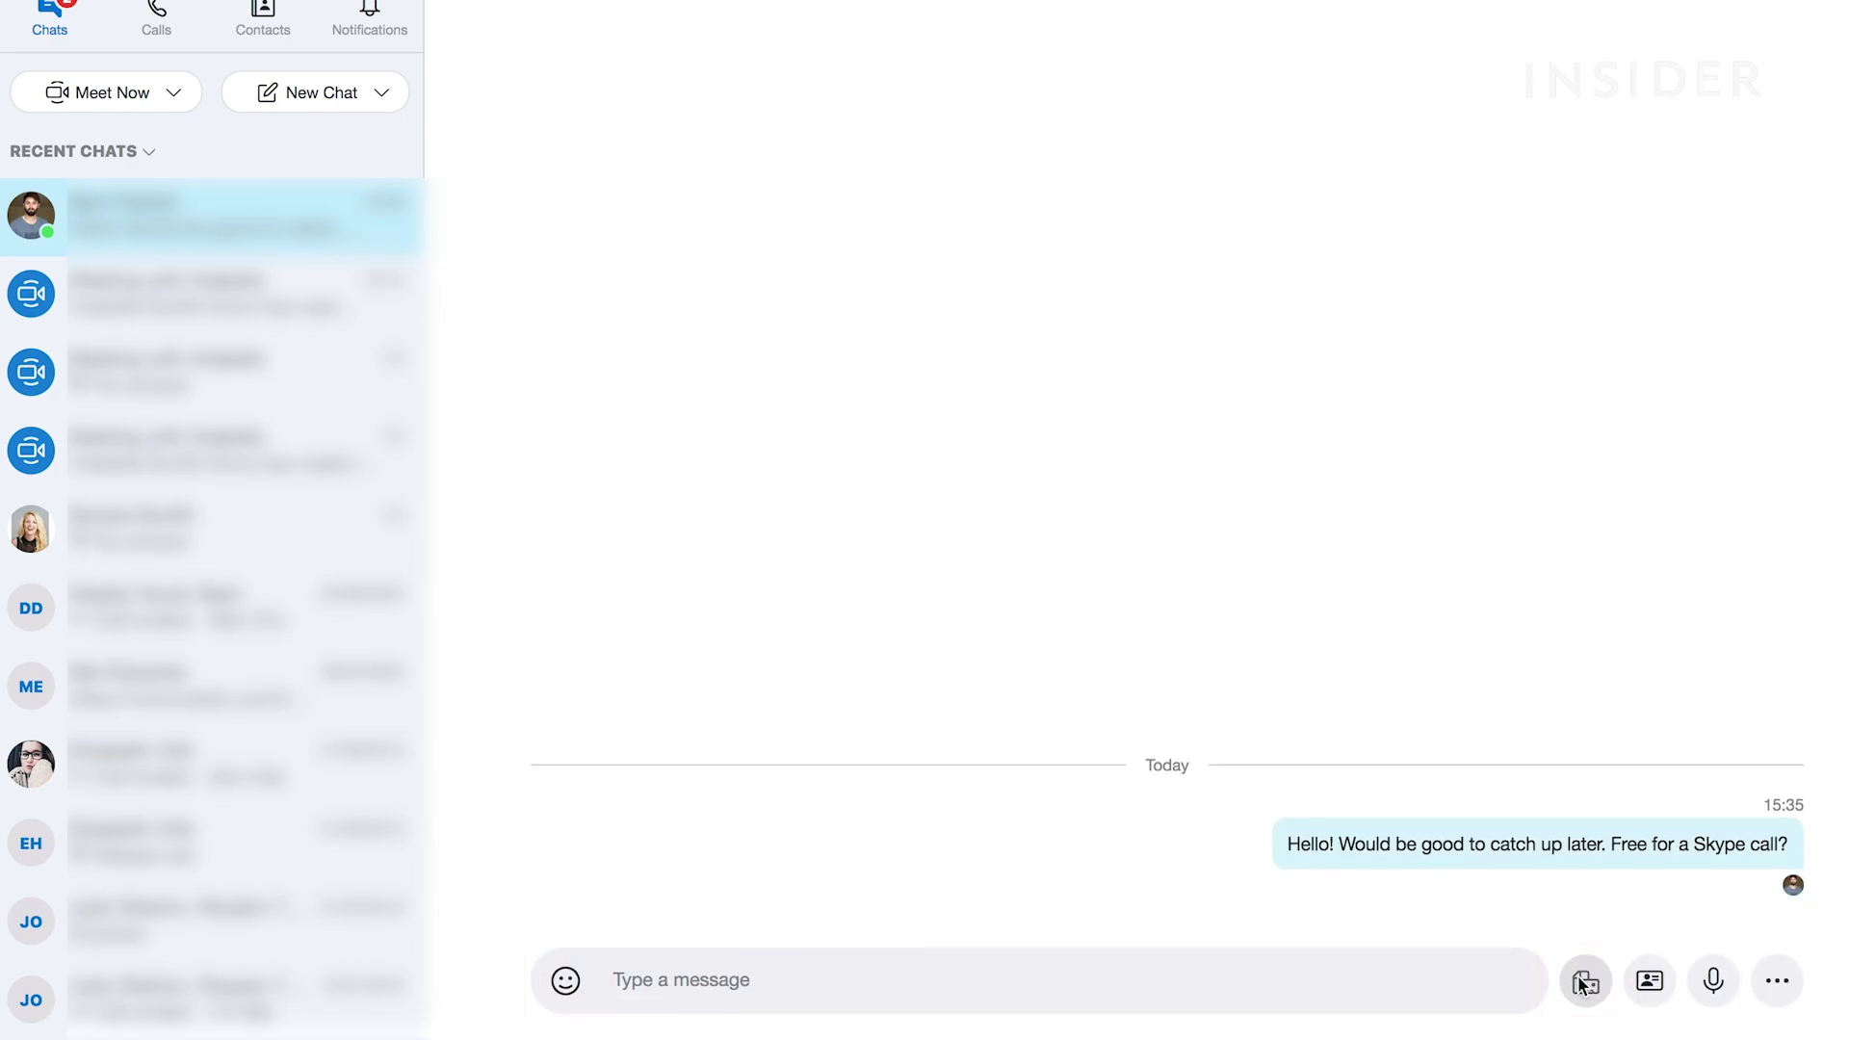
pyautogui.click(1583, 984)
pyautogui.click(1249, 570)
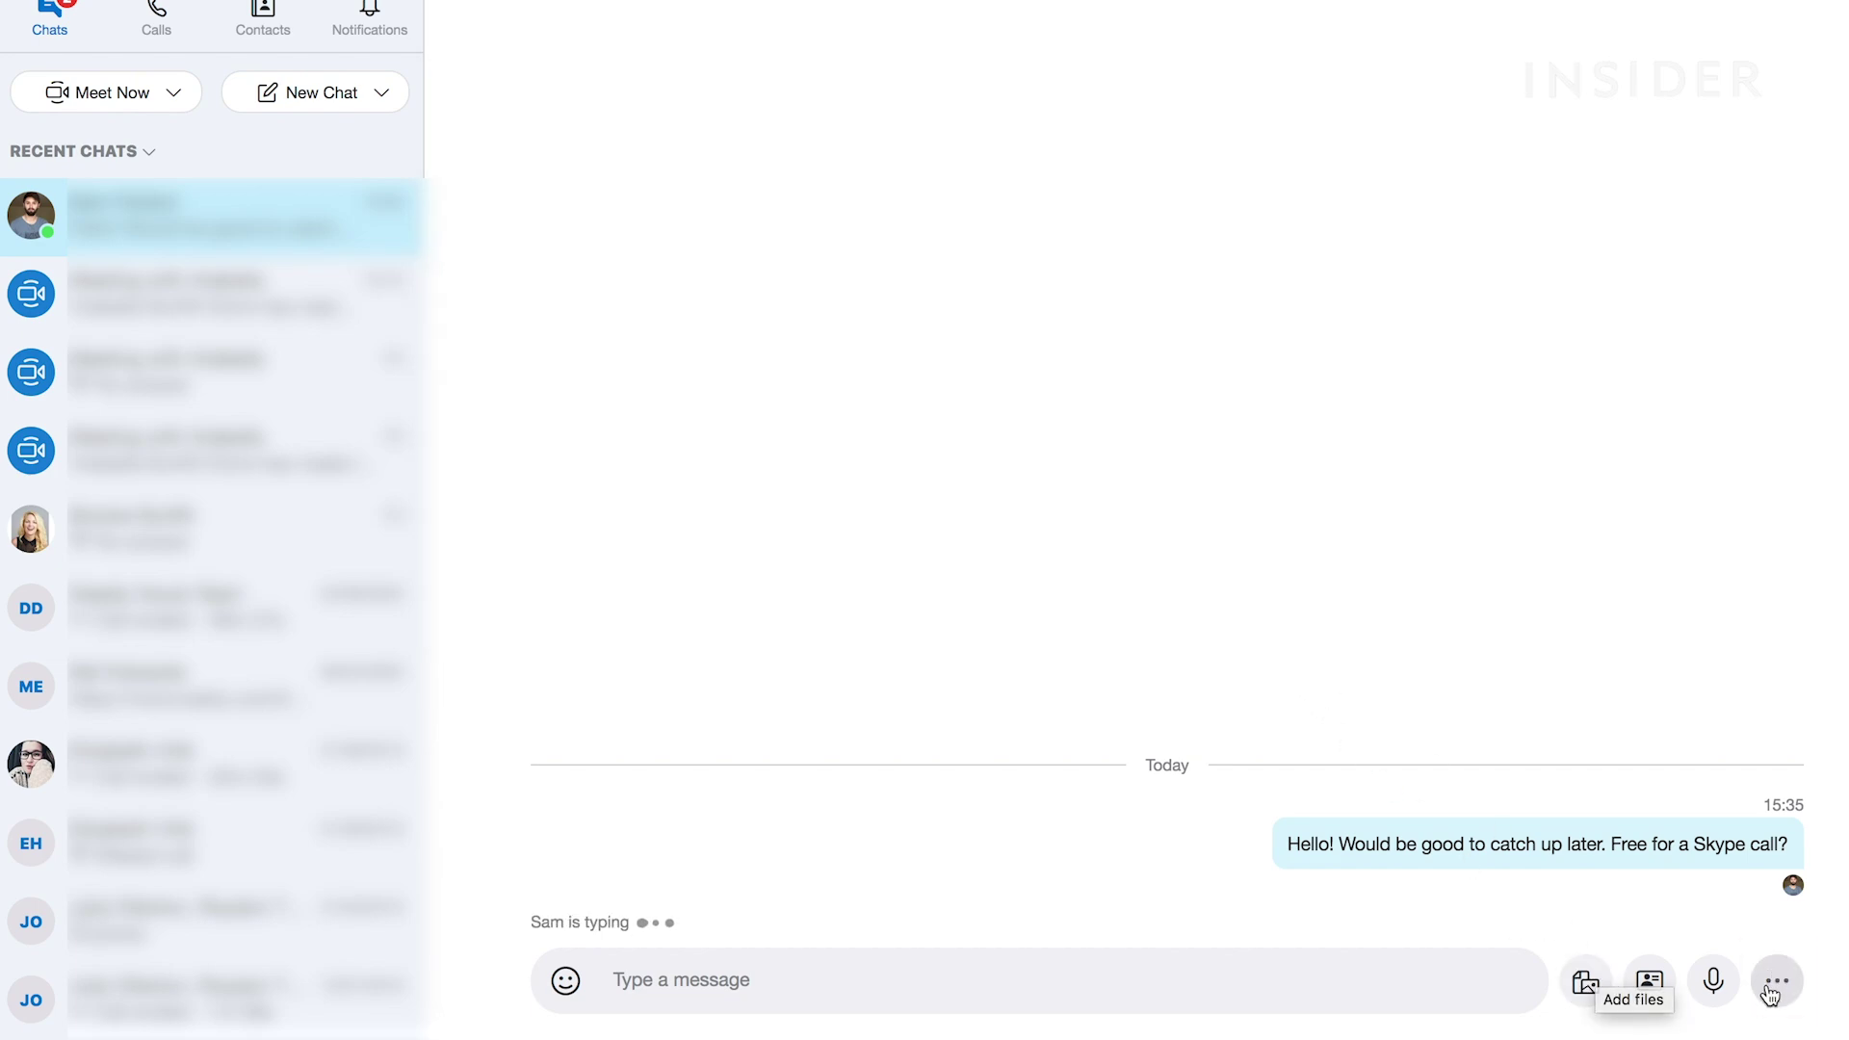
pyautogui.click(1770, 992)
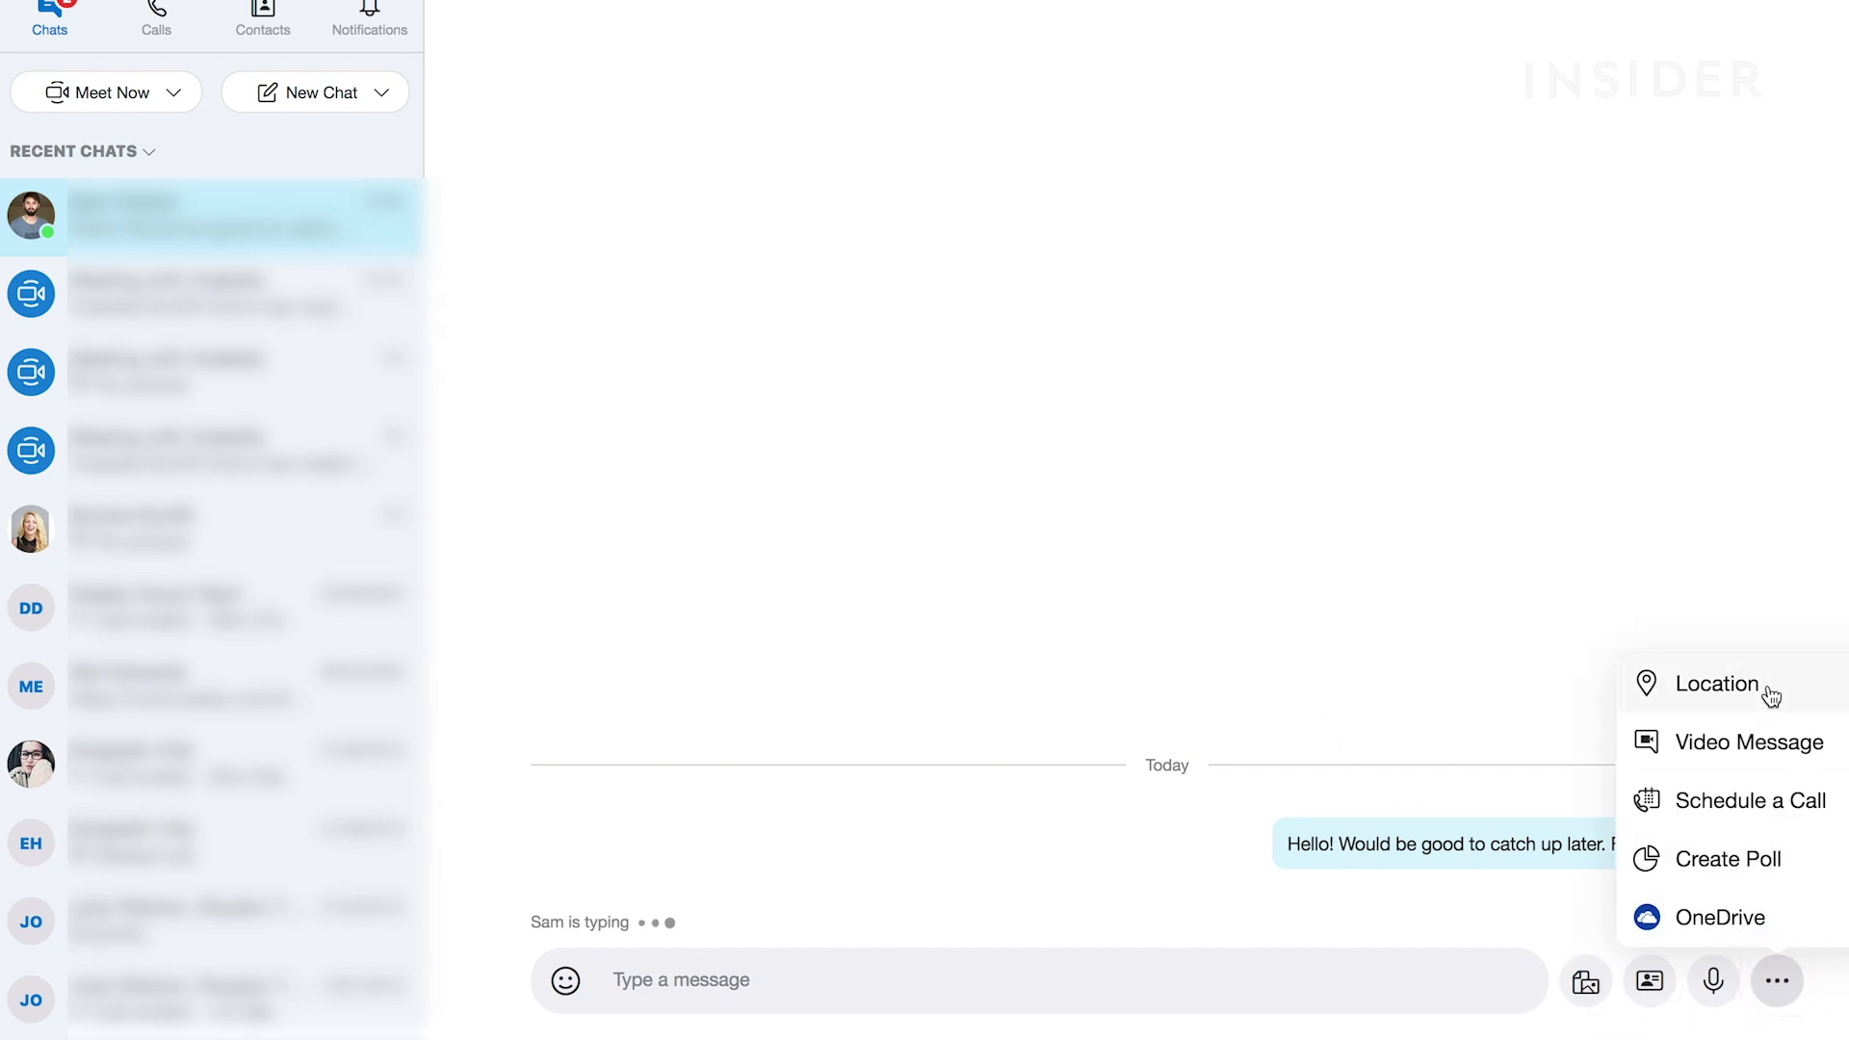
pyautogui.click(1506, 925)
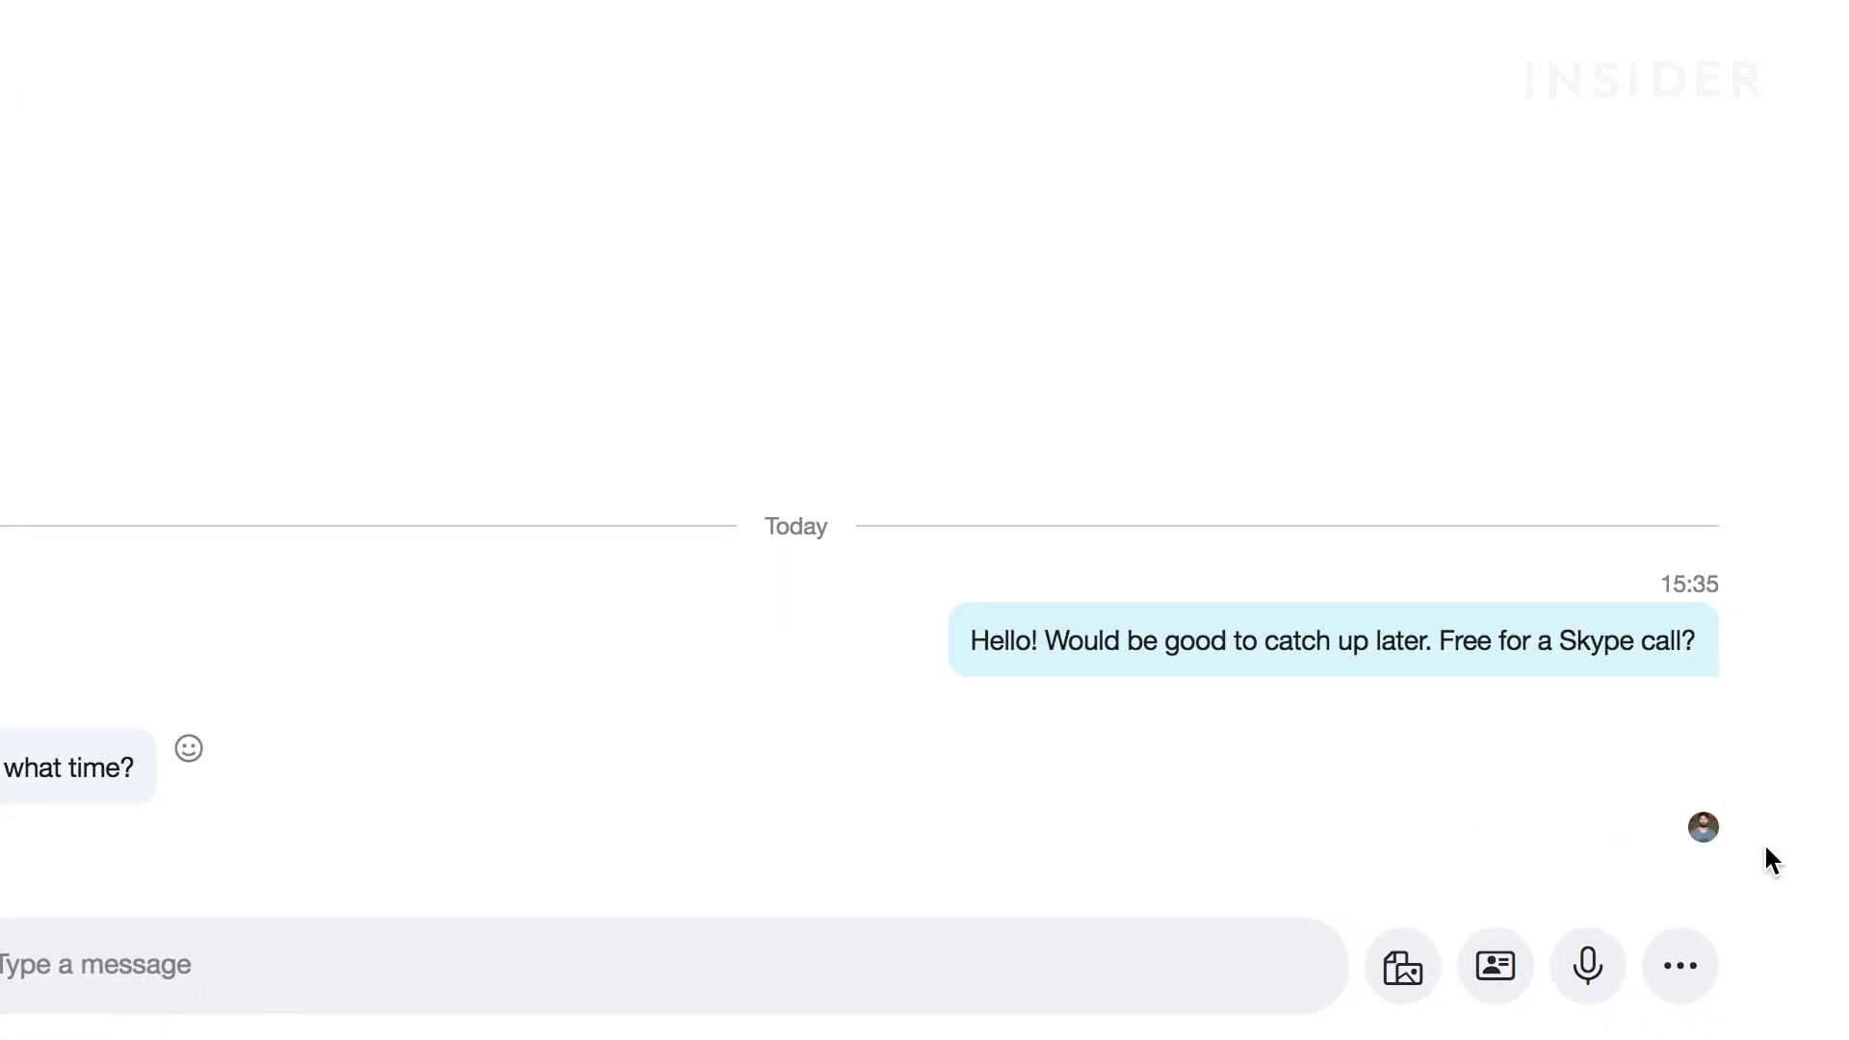
# - Send '4pm?' and give the '4pm sounds great' reply a thumbs-up reaction
pyautogui.write('4pm?')
pyautogui.press('Return')
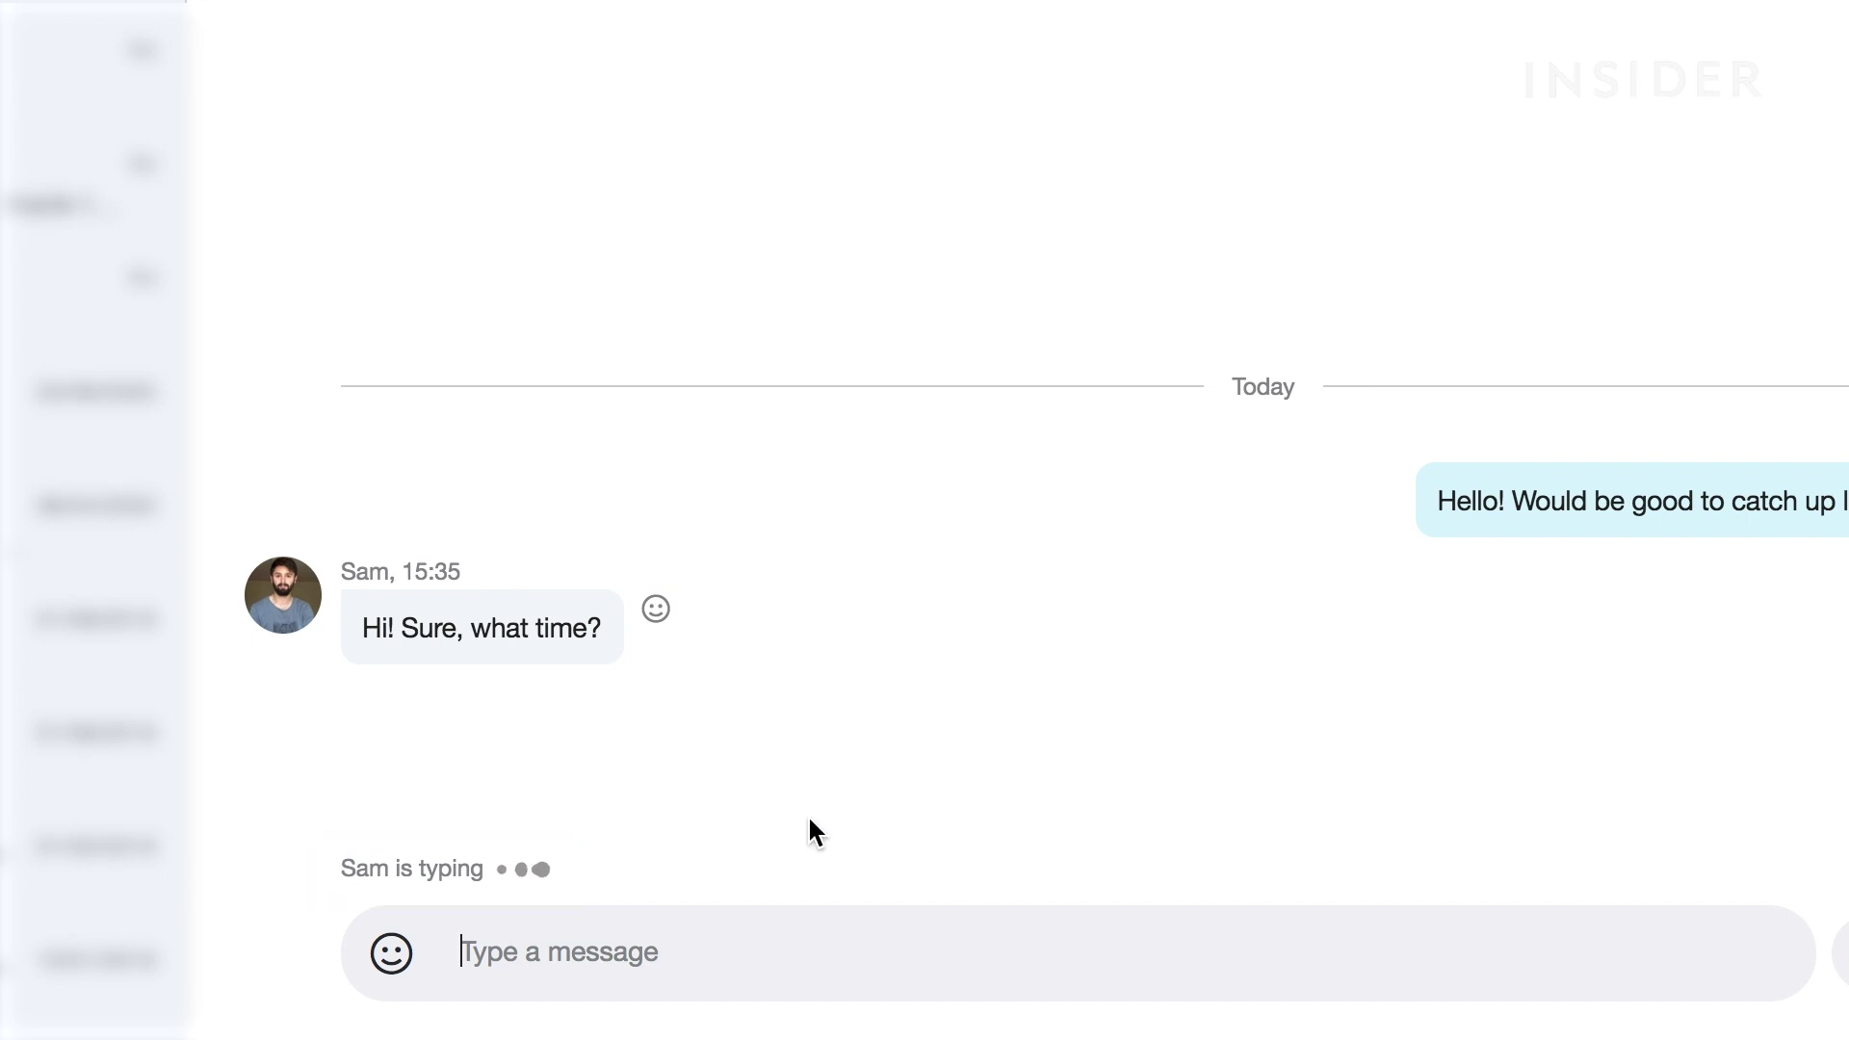
pyautogui.click(636, 737)
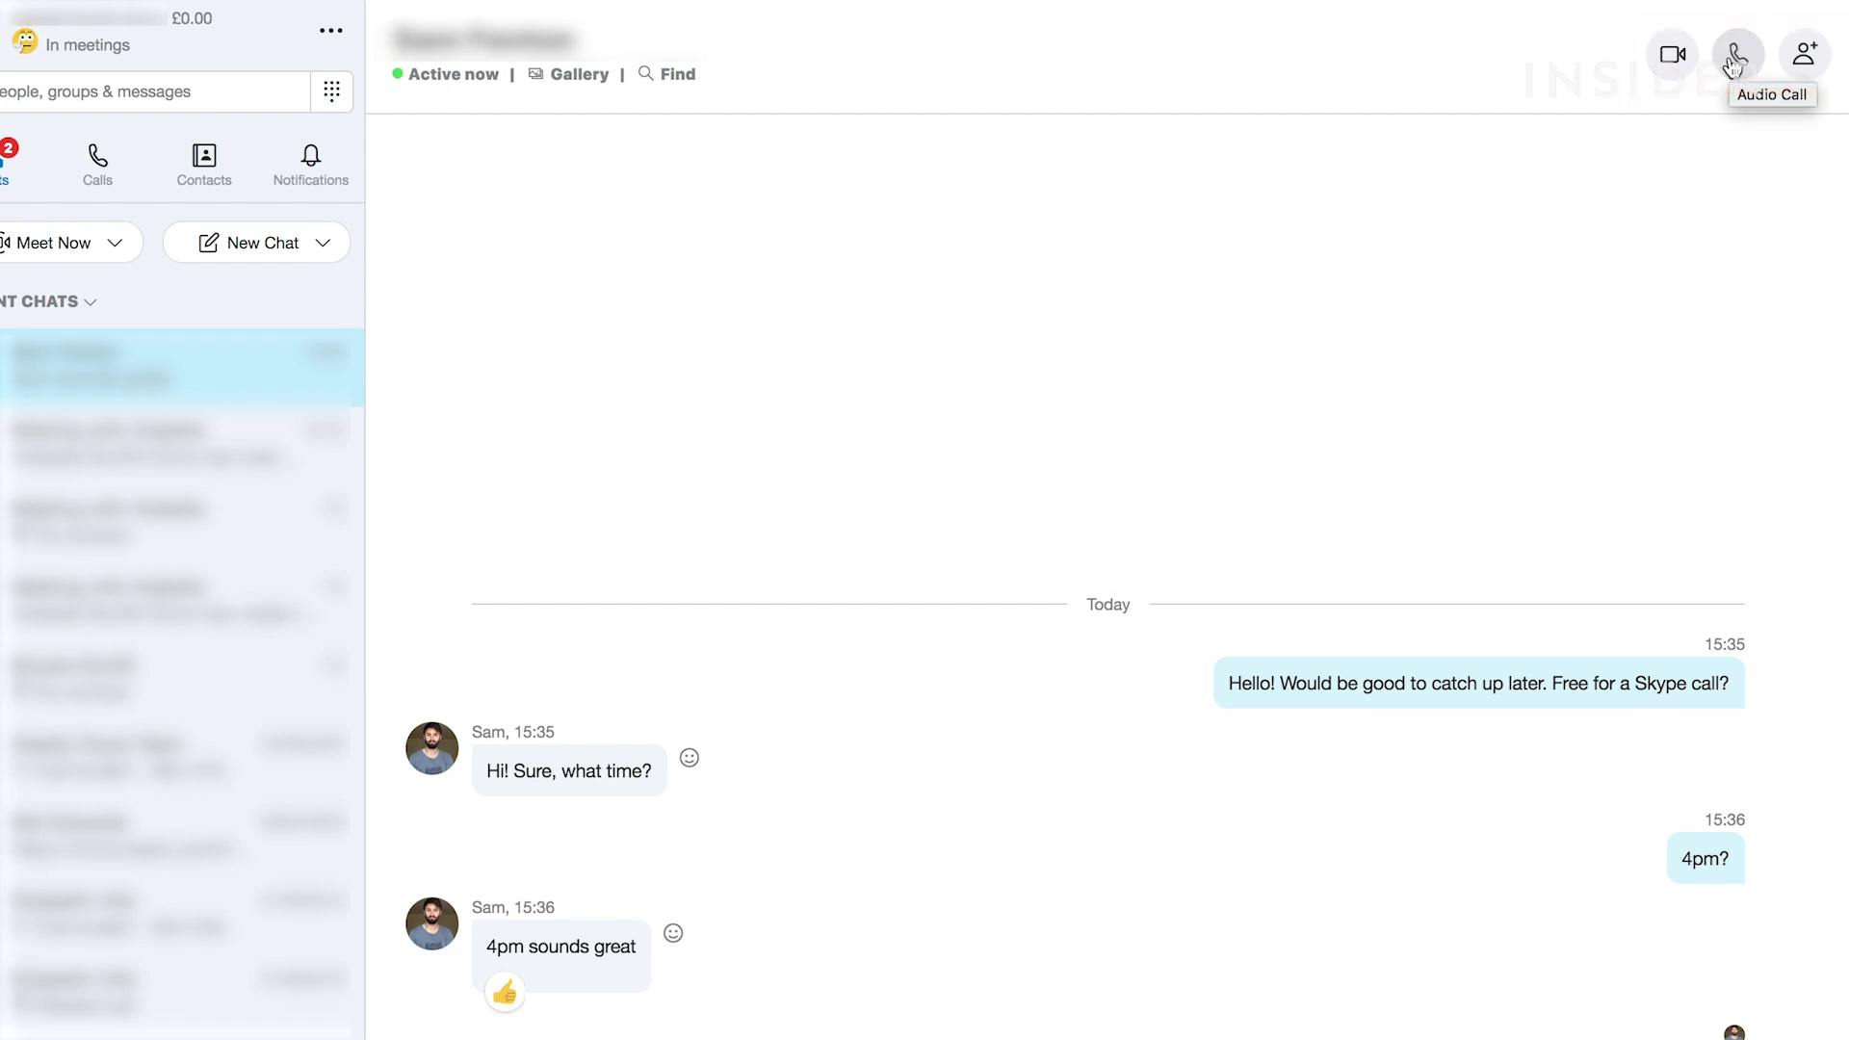
# - Add the second contact matching the people search to this chat as a group
pyautogui.click(1806, 59)
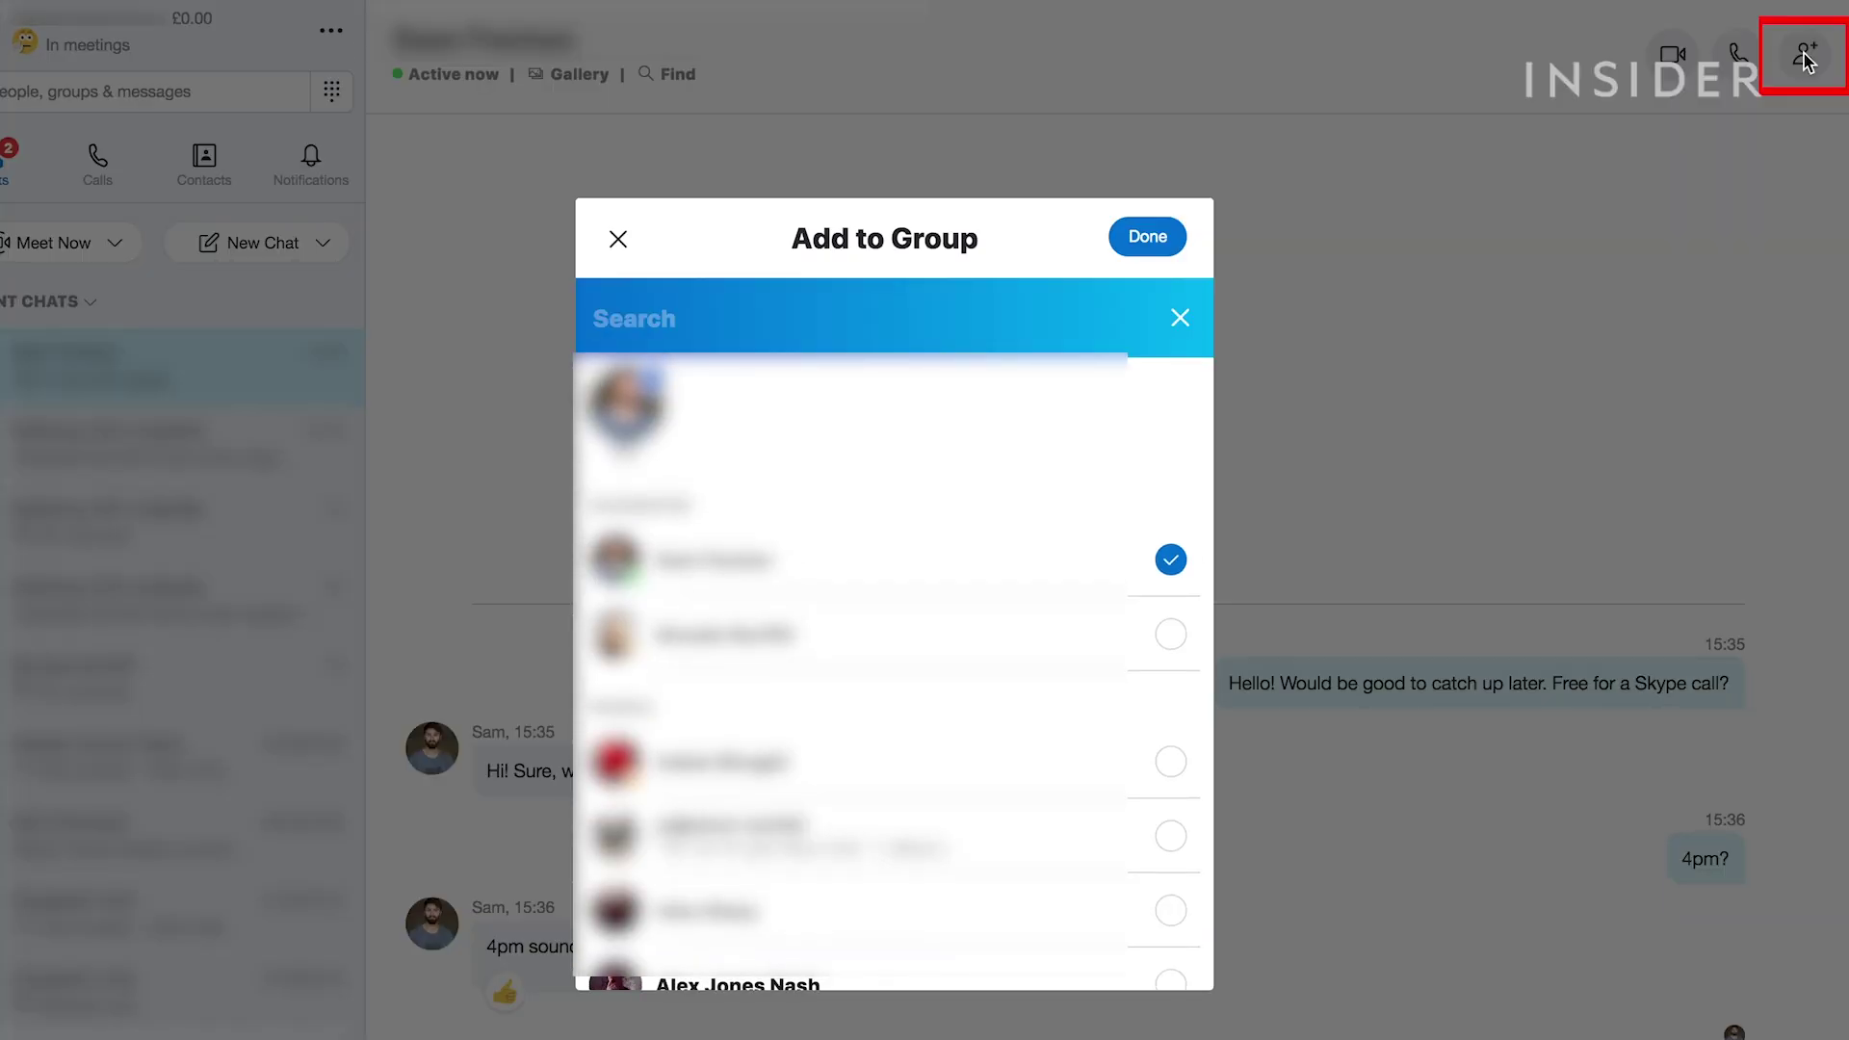
pyautogui.write('alex')
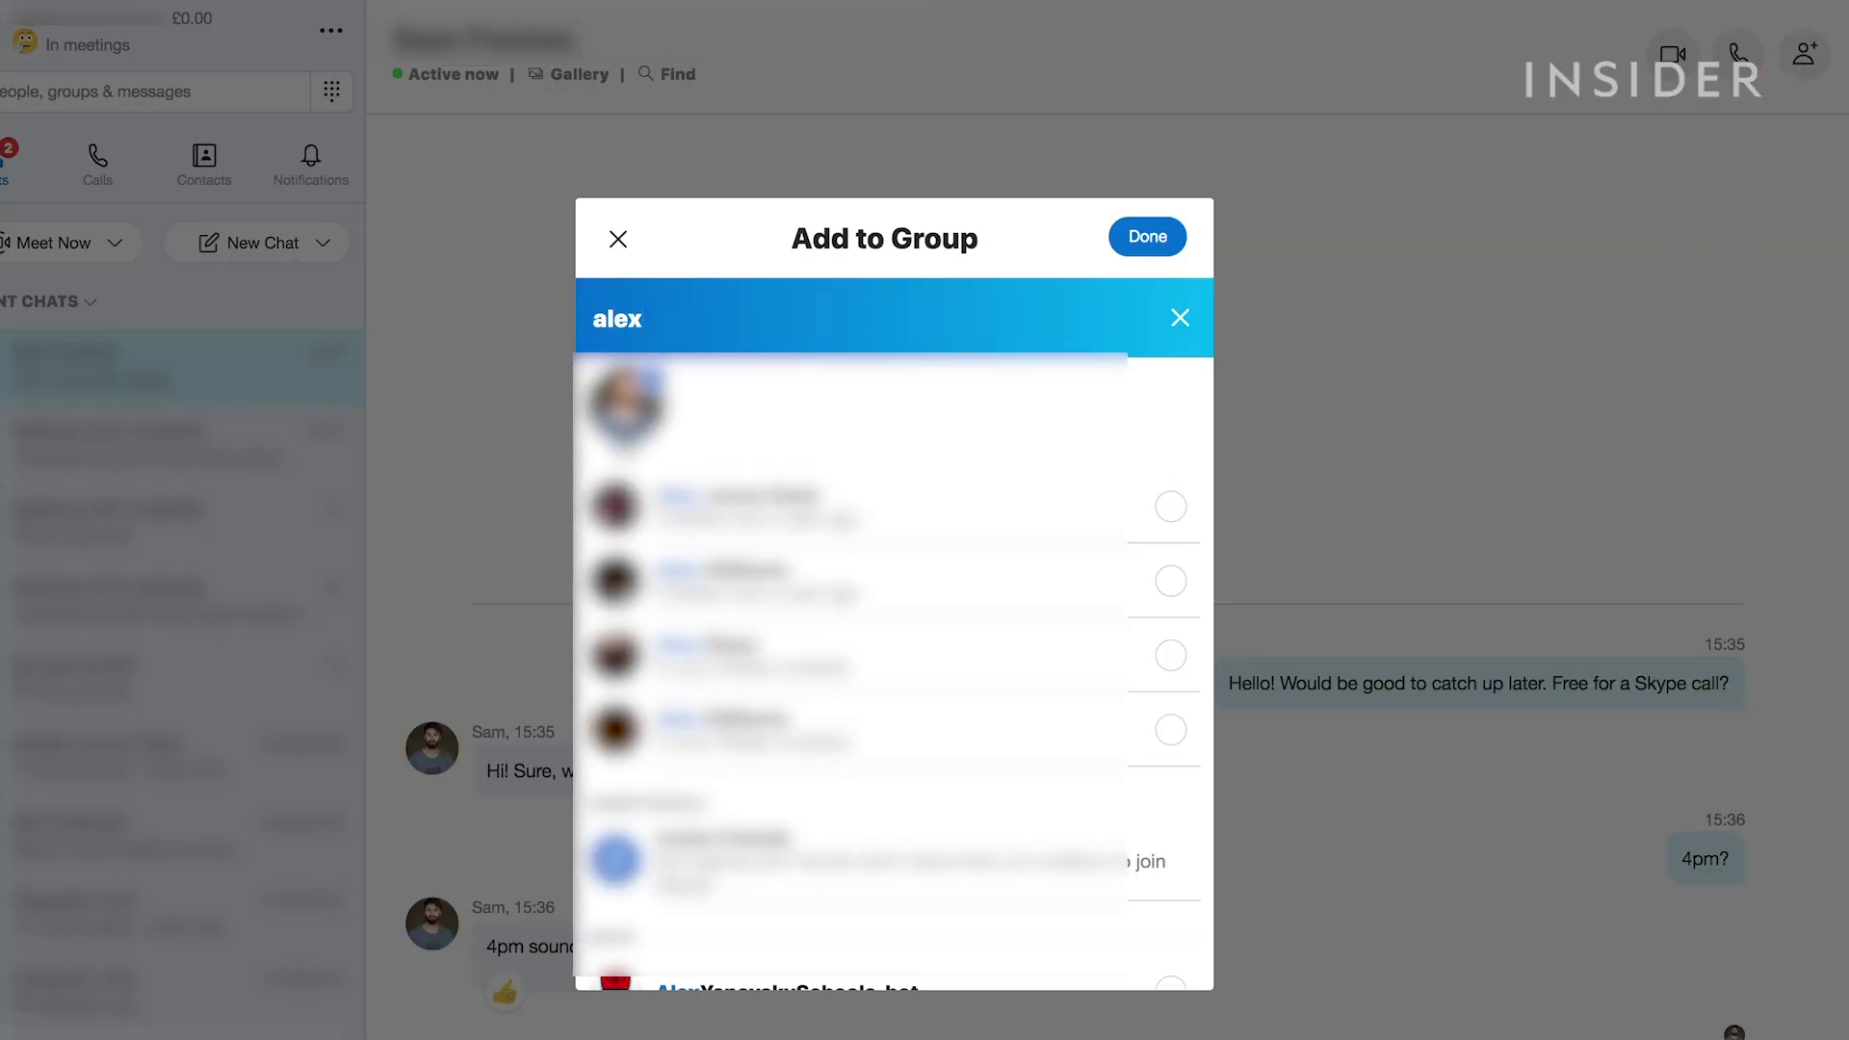
pyautogui.click(1175, 580)
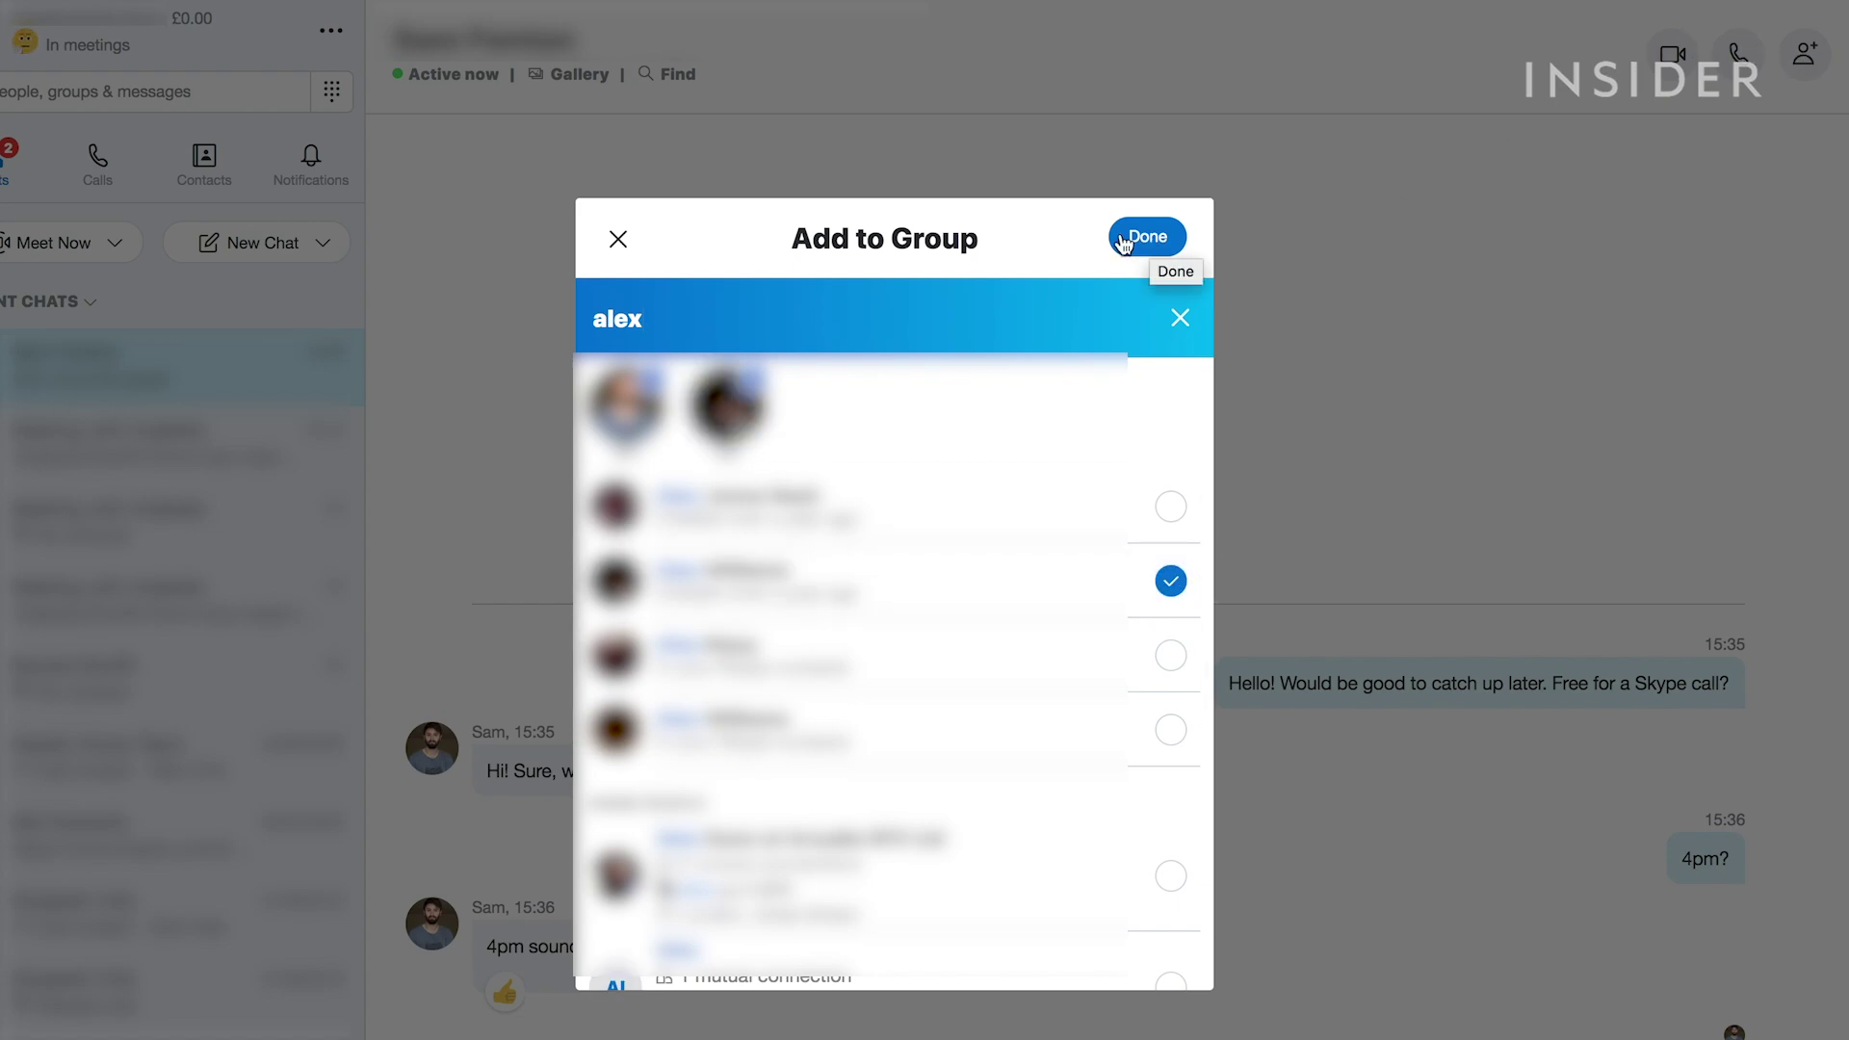
pyautogui.click(1153, 243)
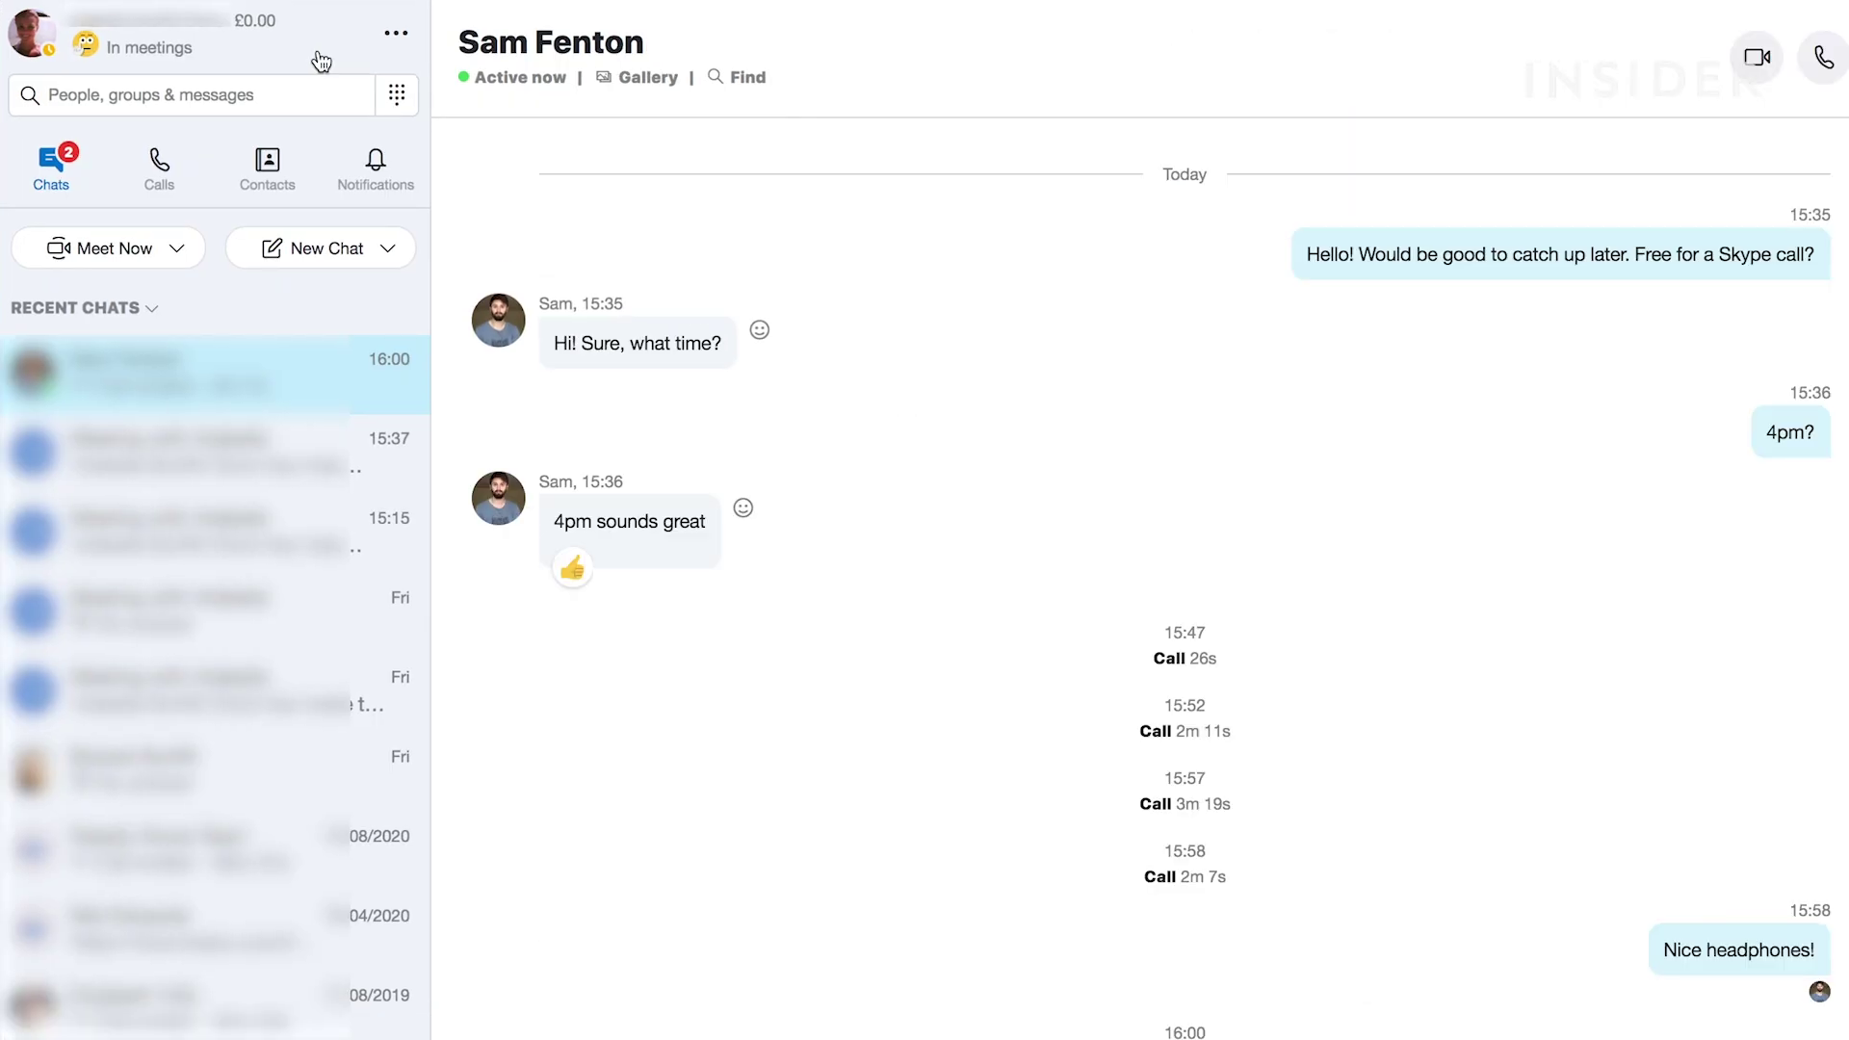
# - Set up a new call from the Calls view with the searched contact selected
pyautogui.click(178, 472)
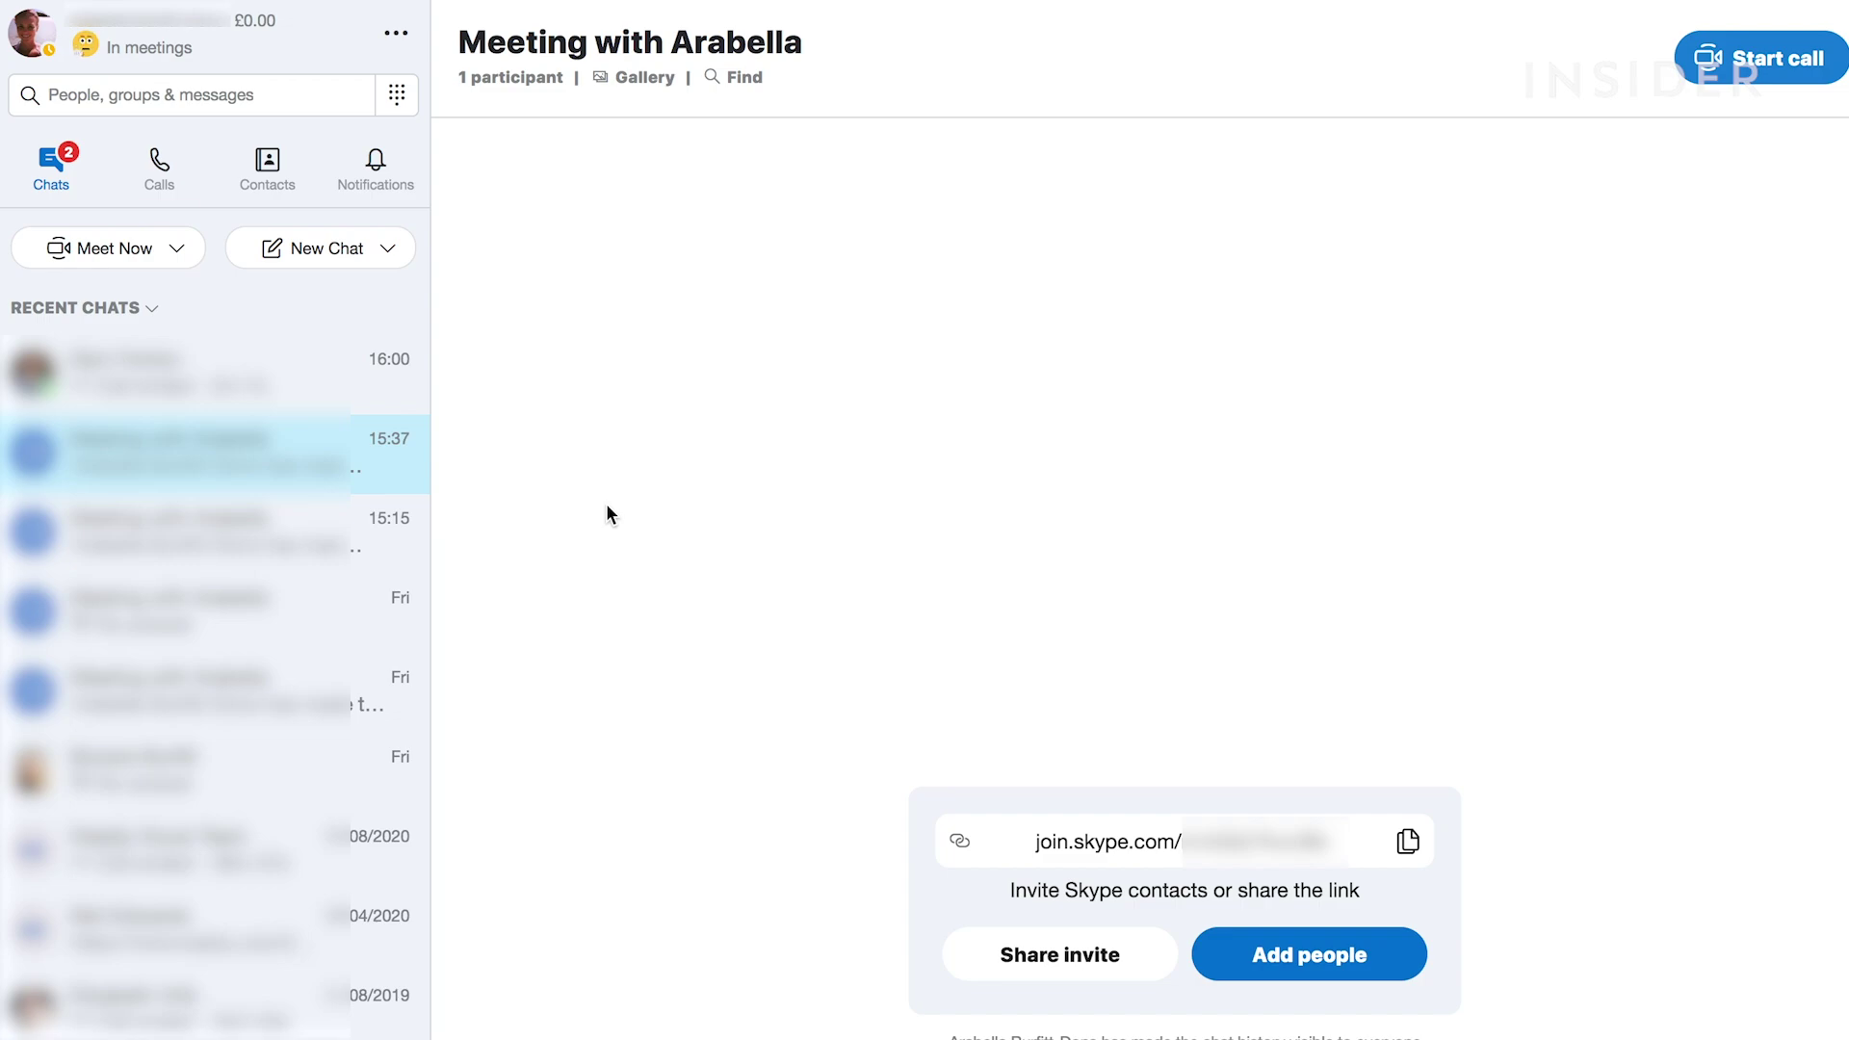
pyautogui.click(156, 162)
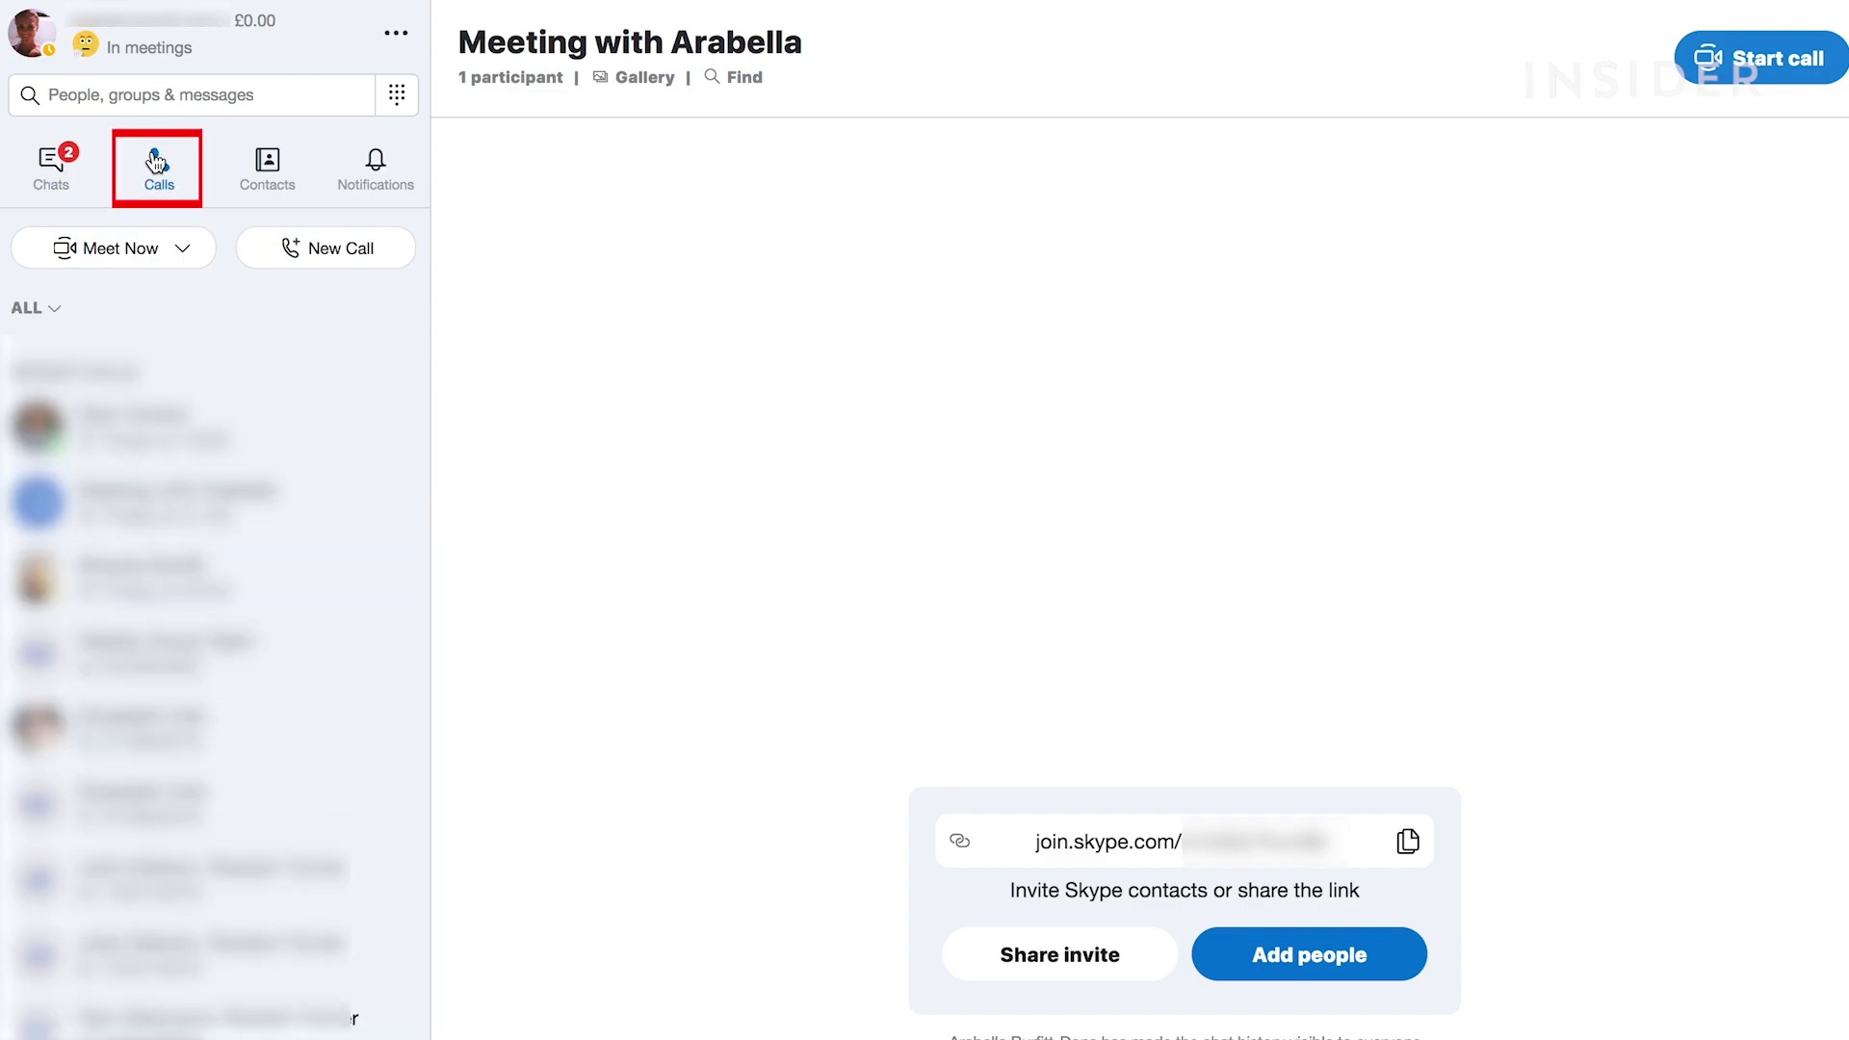
pyautogui.click(349, 243)
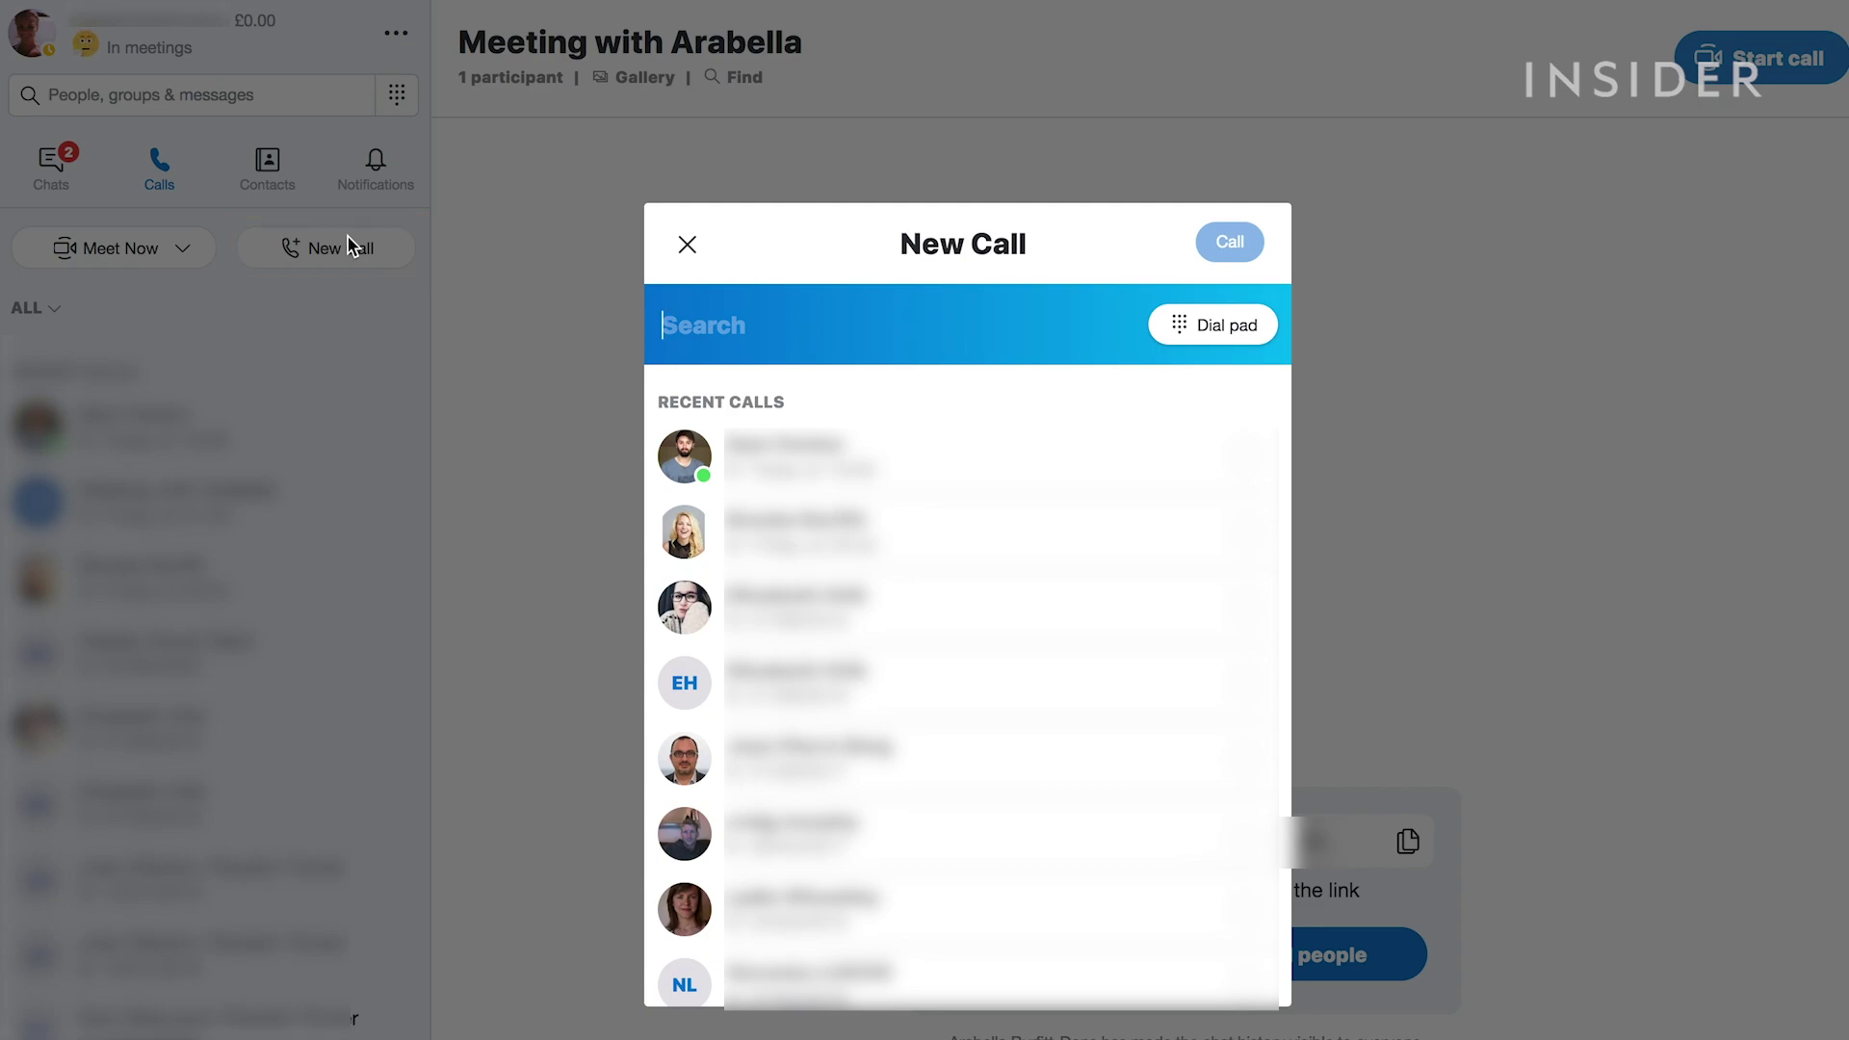
pyautogui.write('sam')
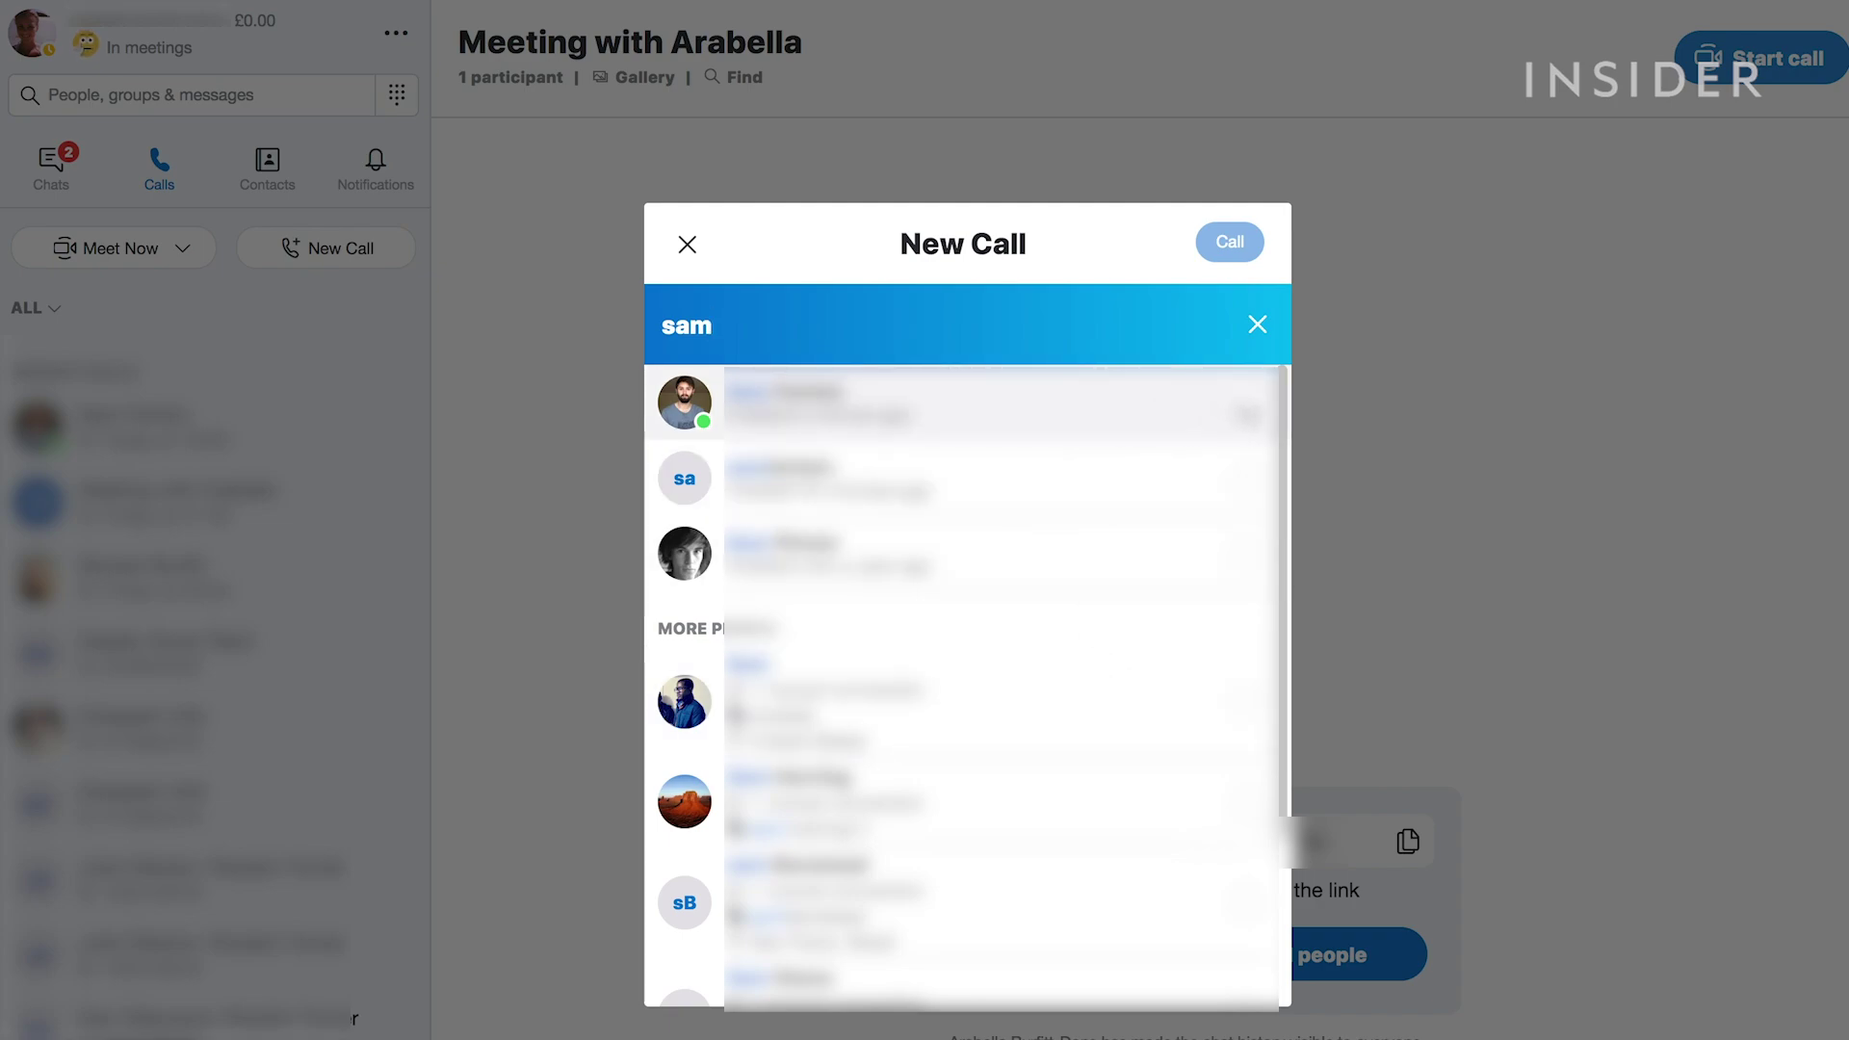
pyautogui.click(1245, 404)
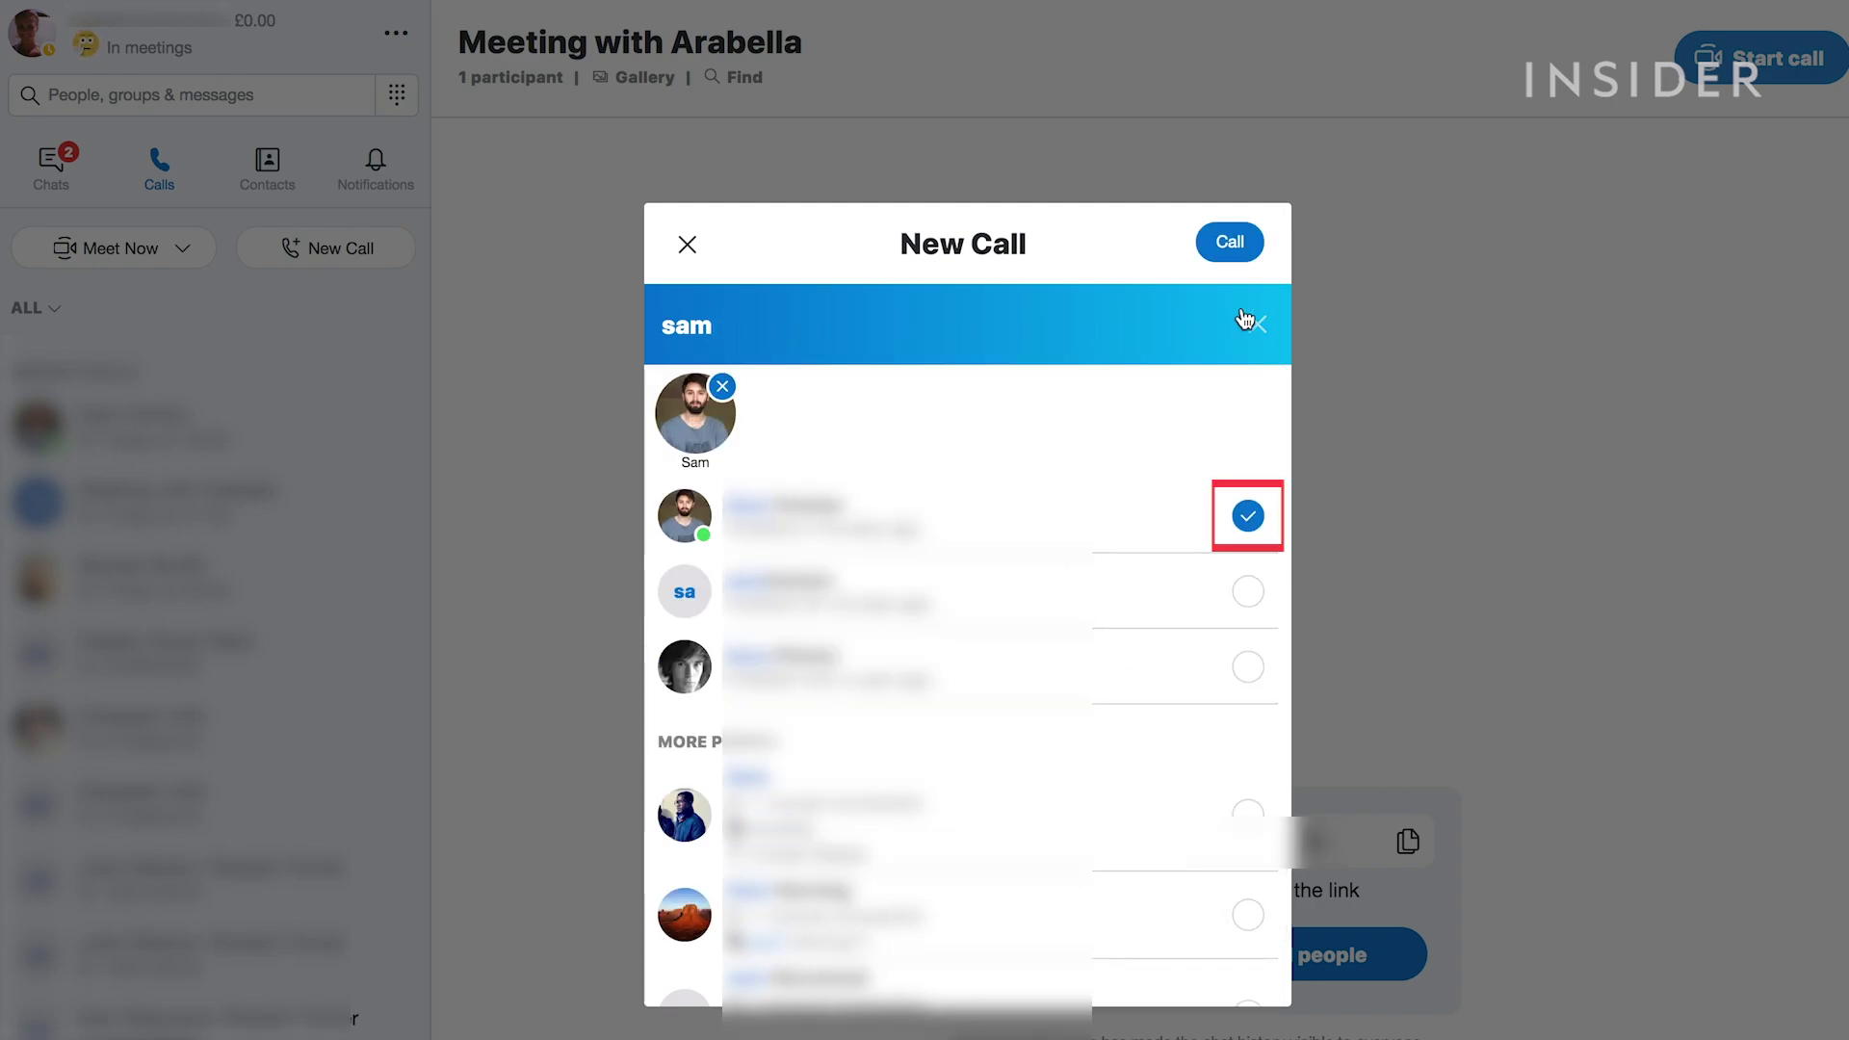
pyautogui.click(1232, 249)
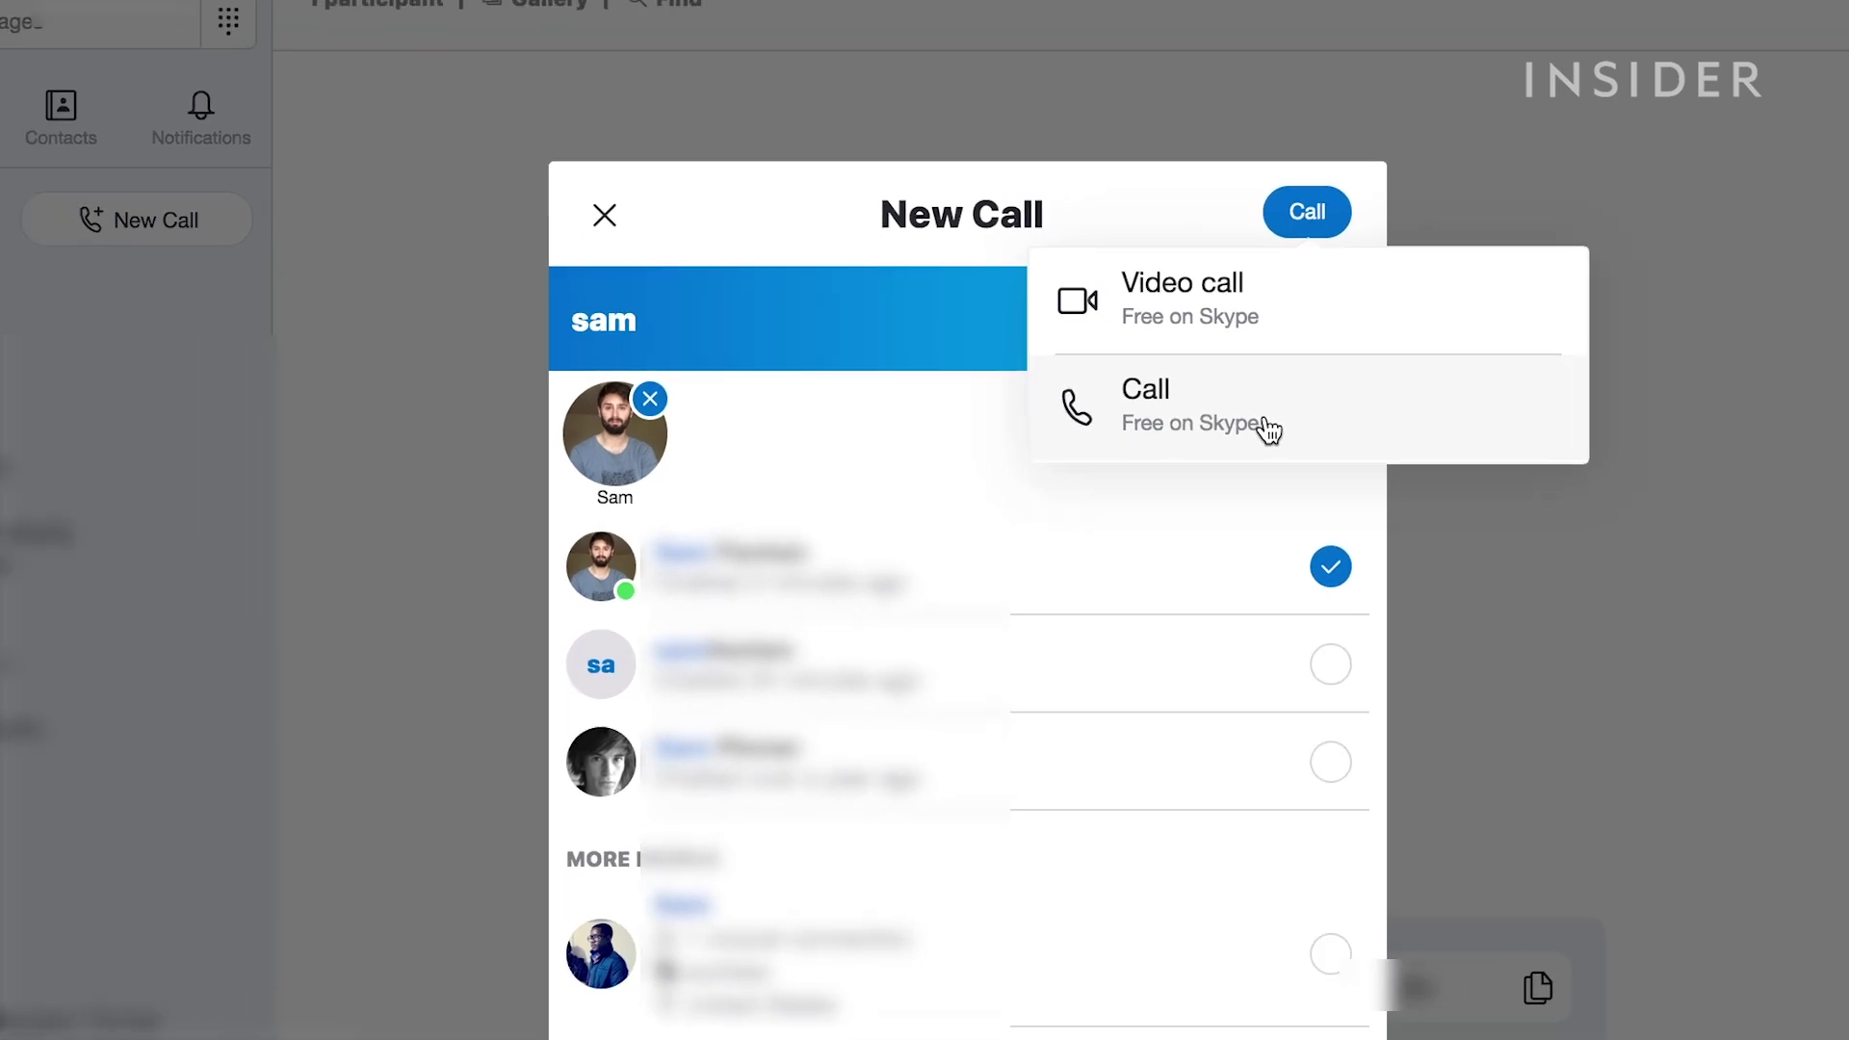
# - Start the call, turn the camera on, and send 'Ping any files here!' in the call chat
pyautogui.click(1195, 387)
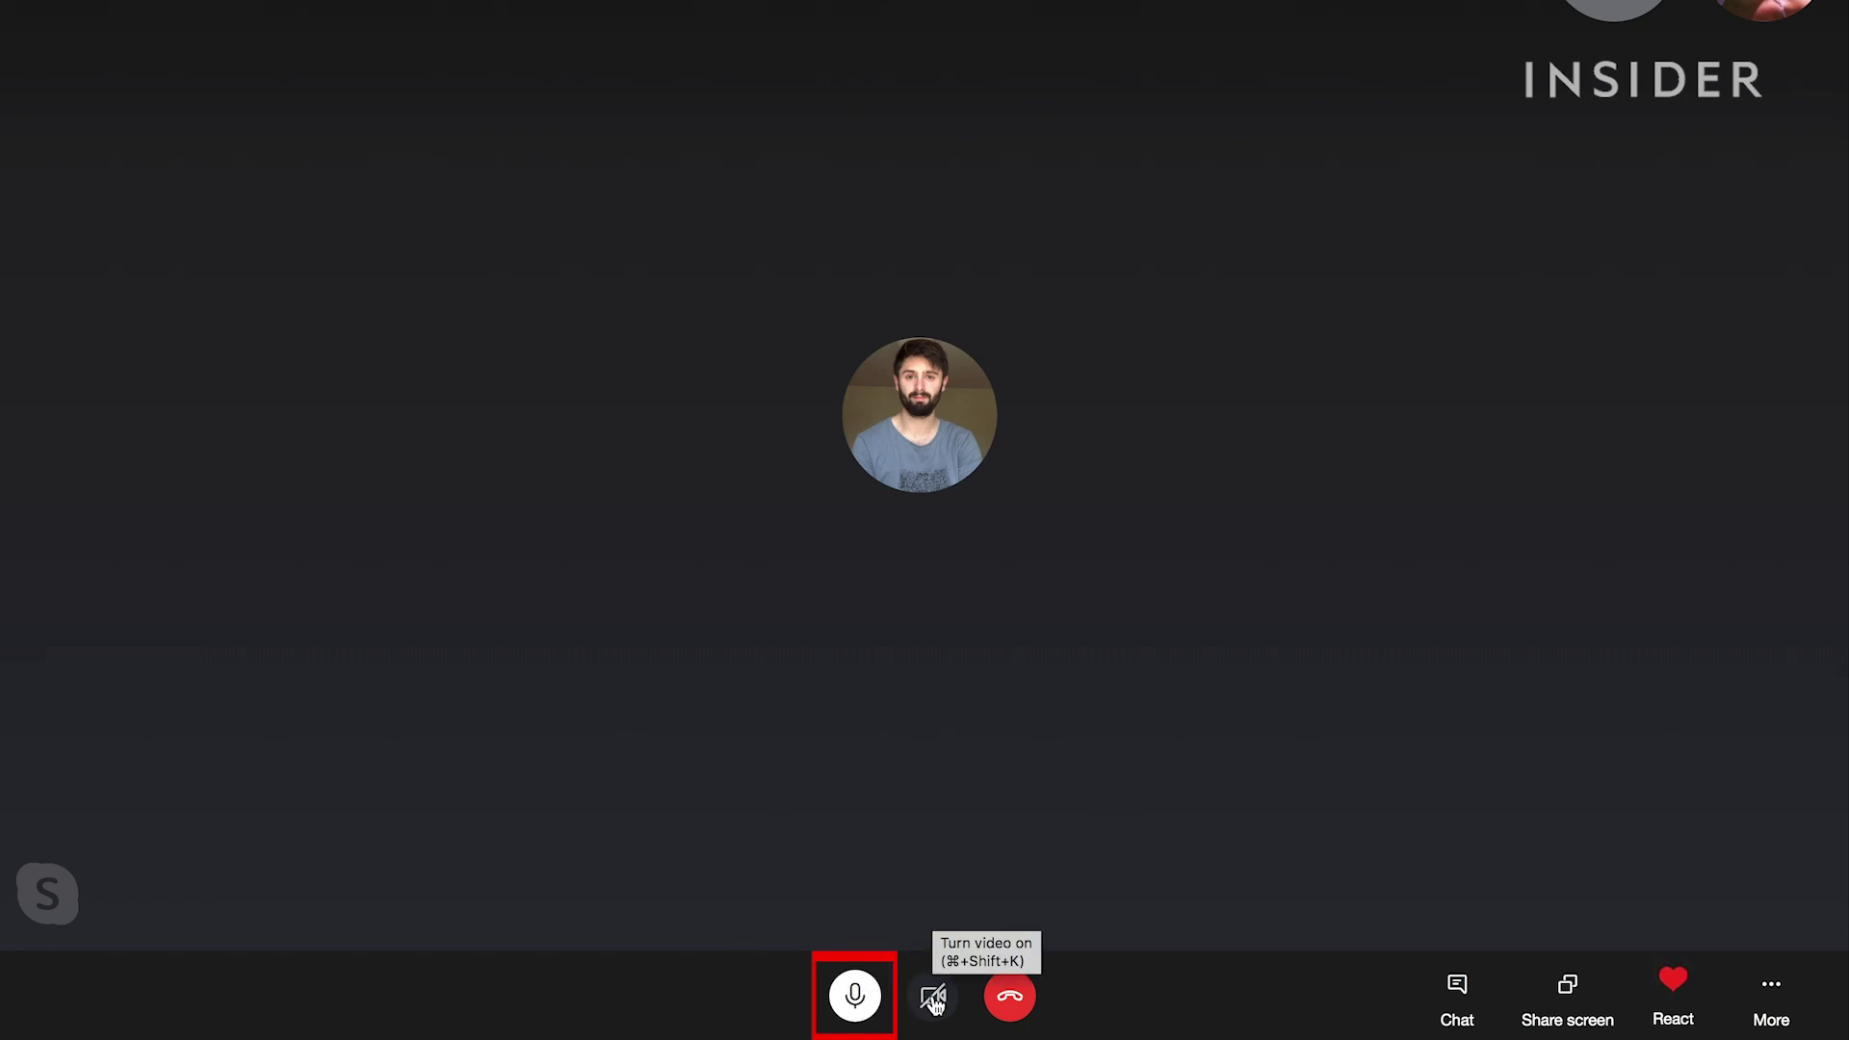
pyautogui.moveTo(934, 1003)
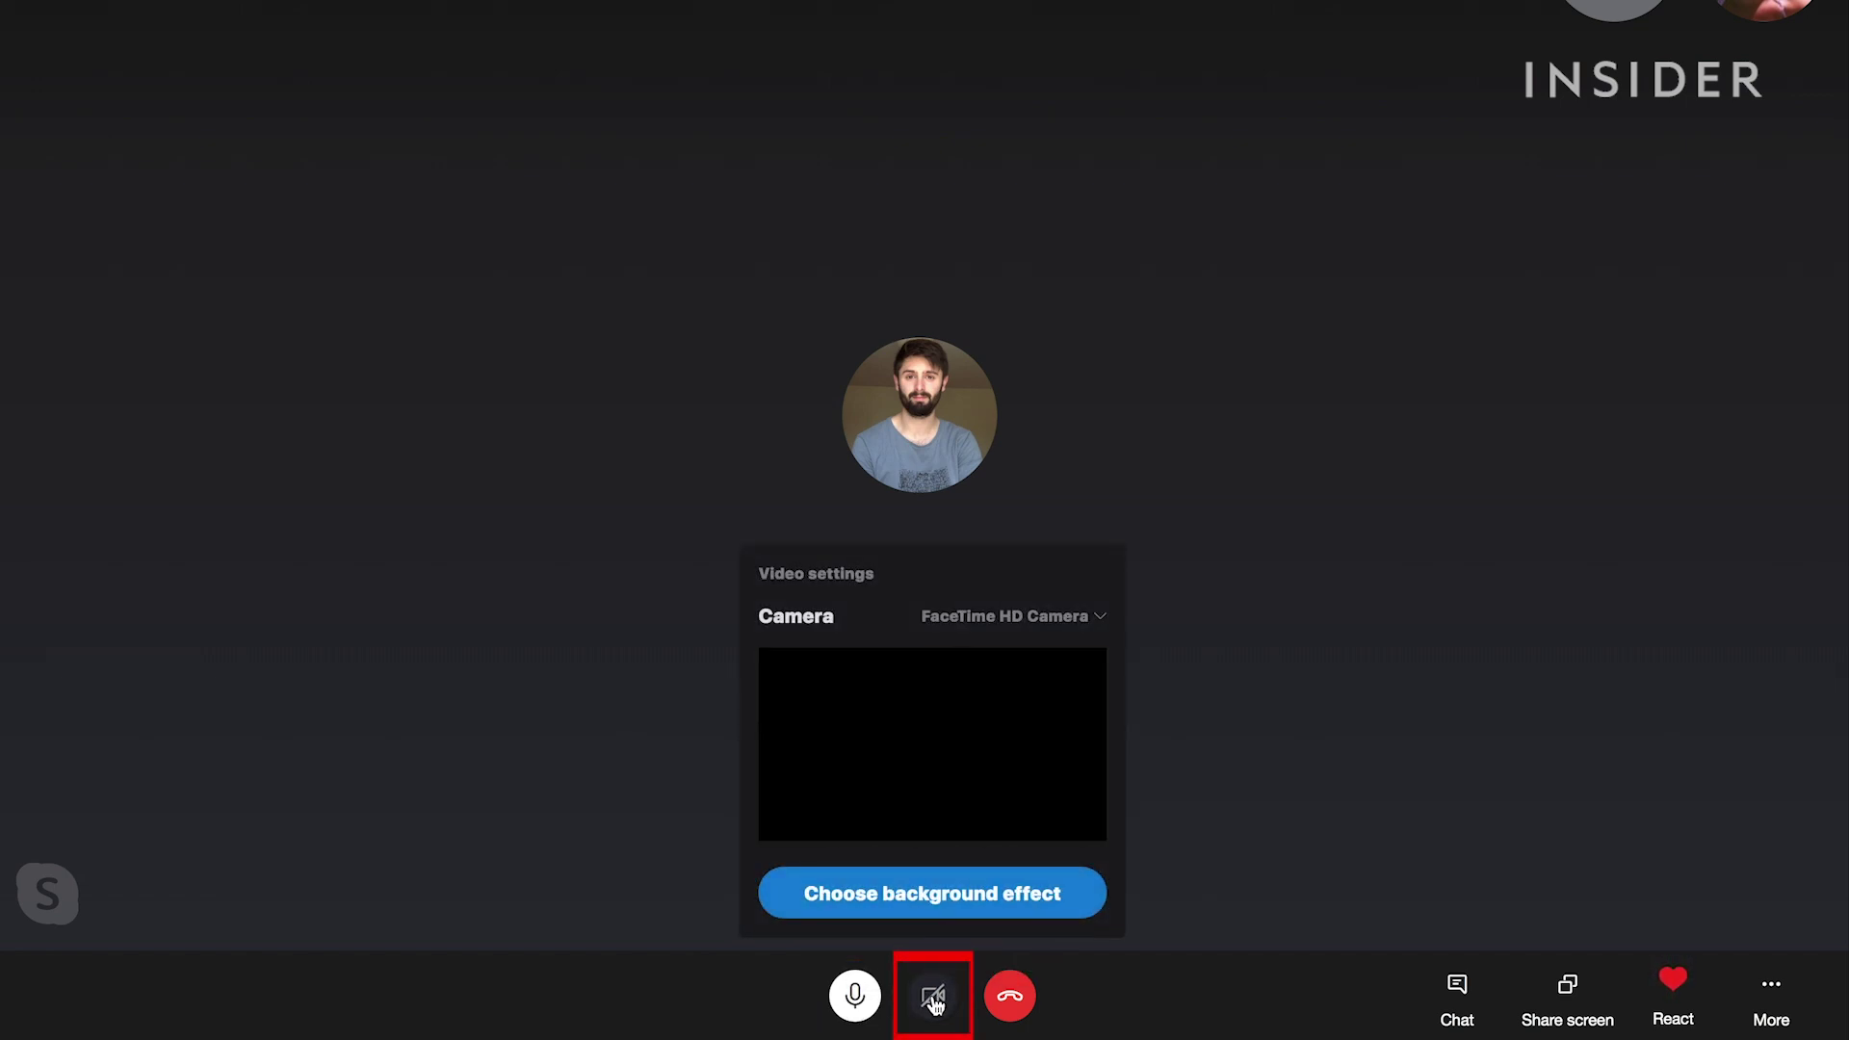
pyautogui.click(934, 1002)
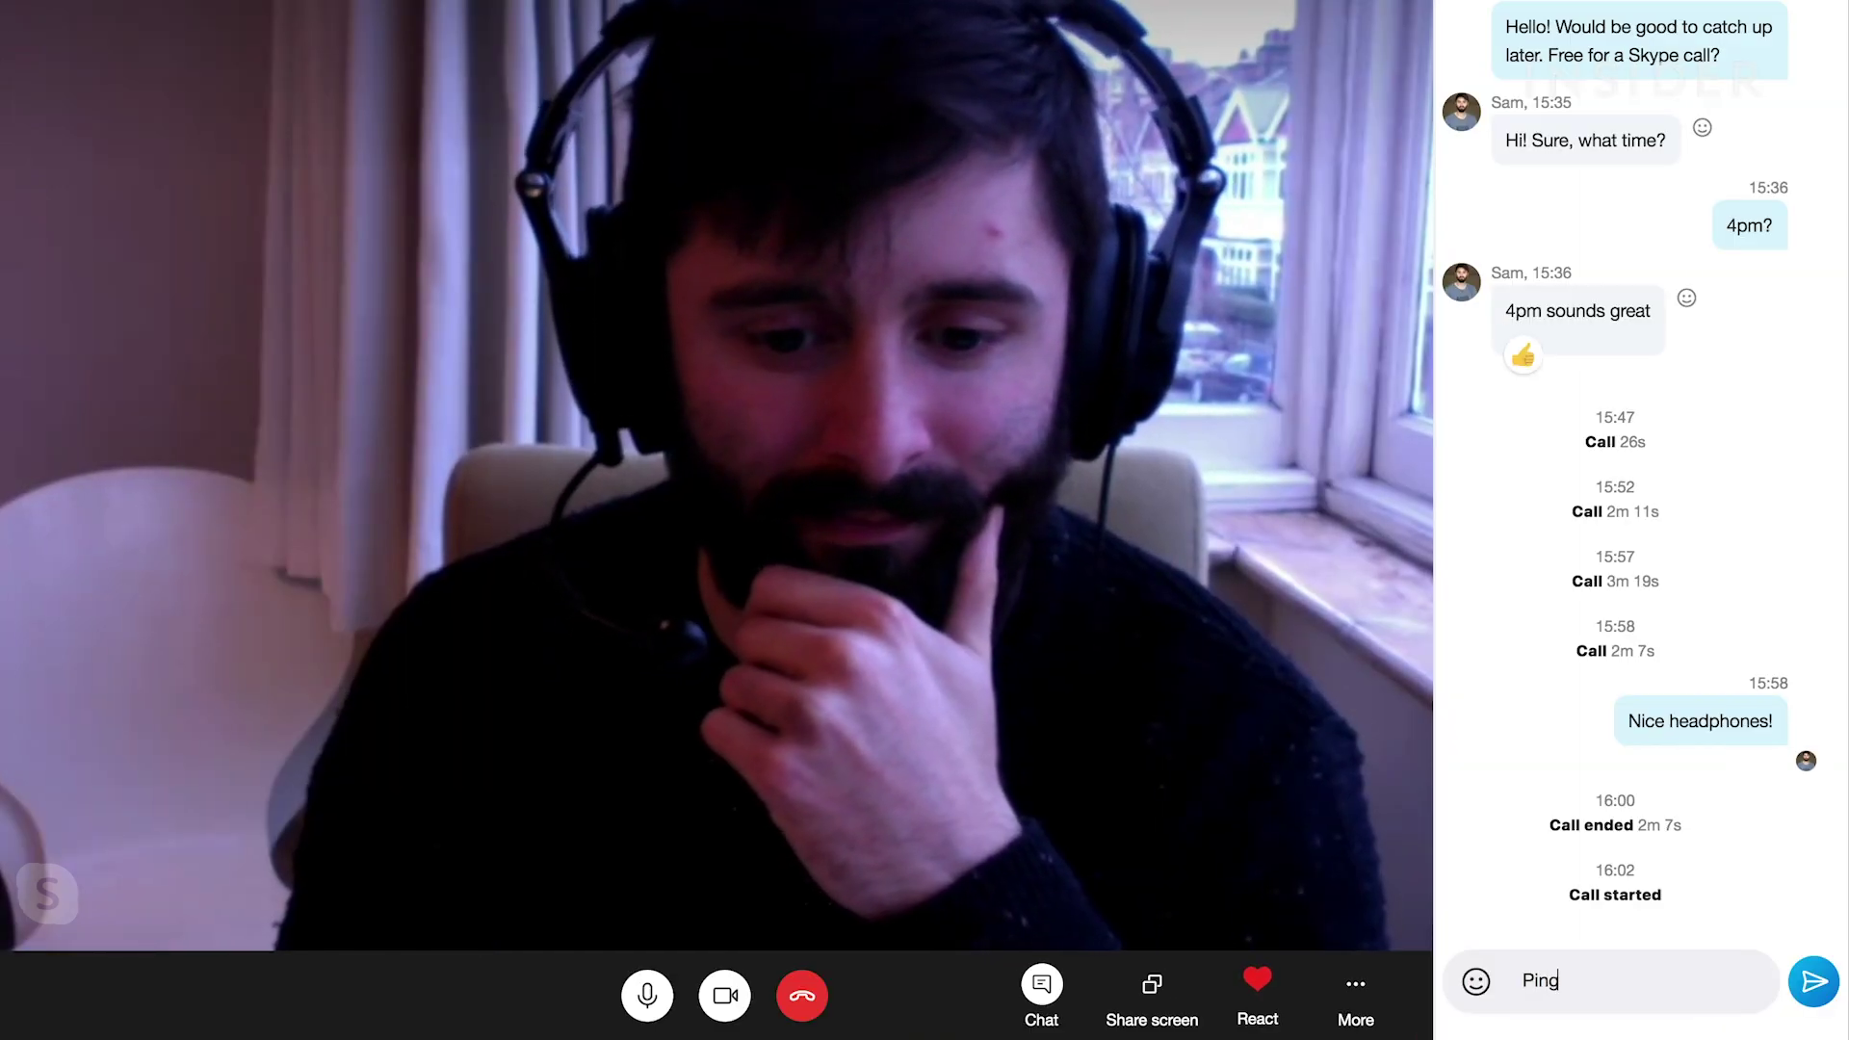
pyautogui.write('any files here!')
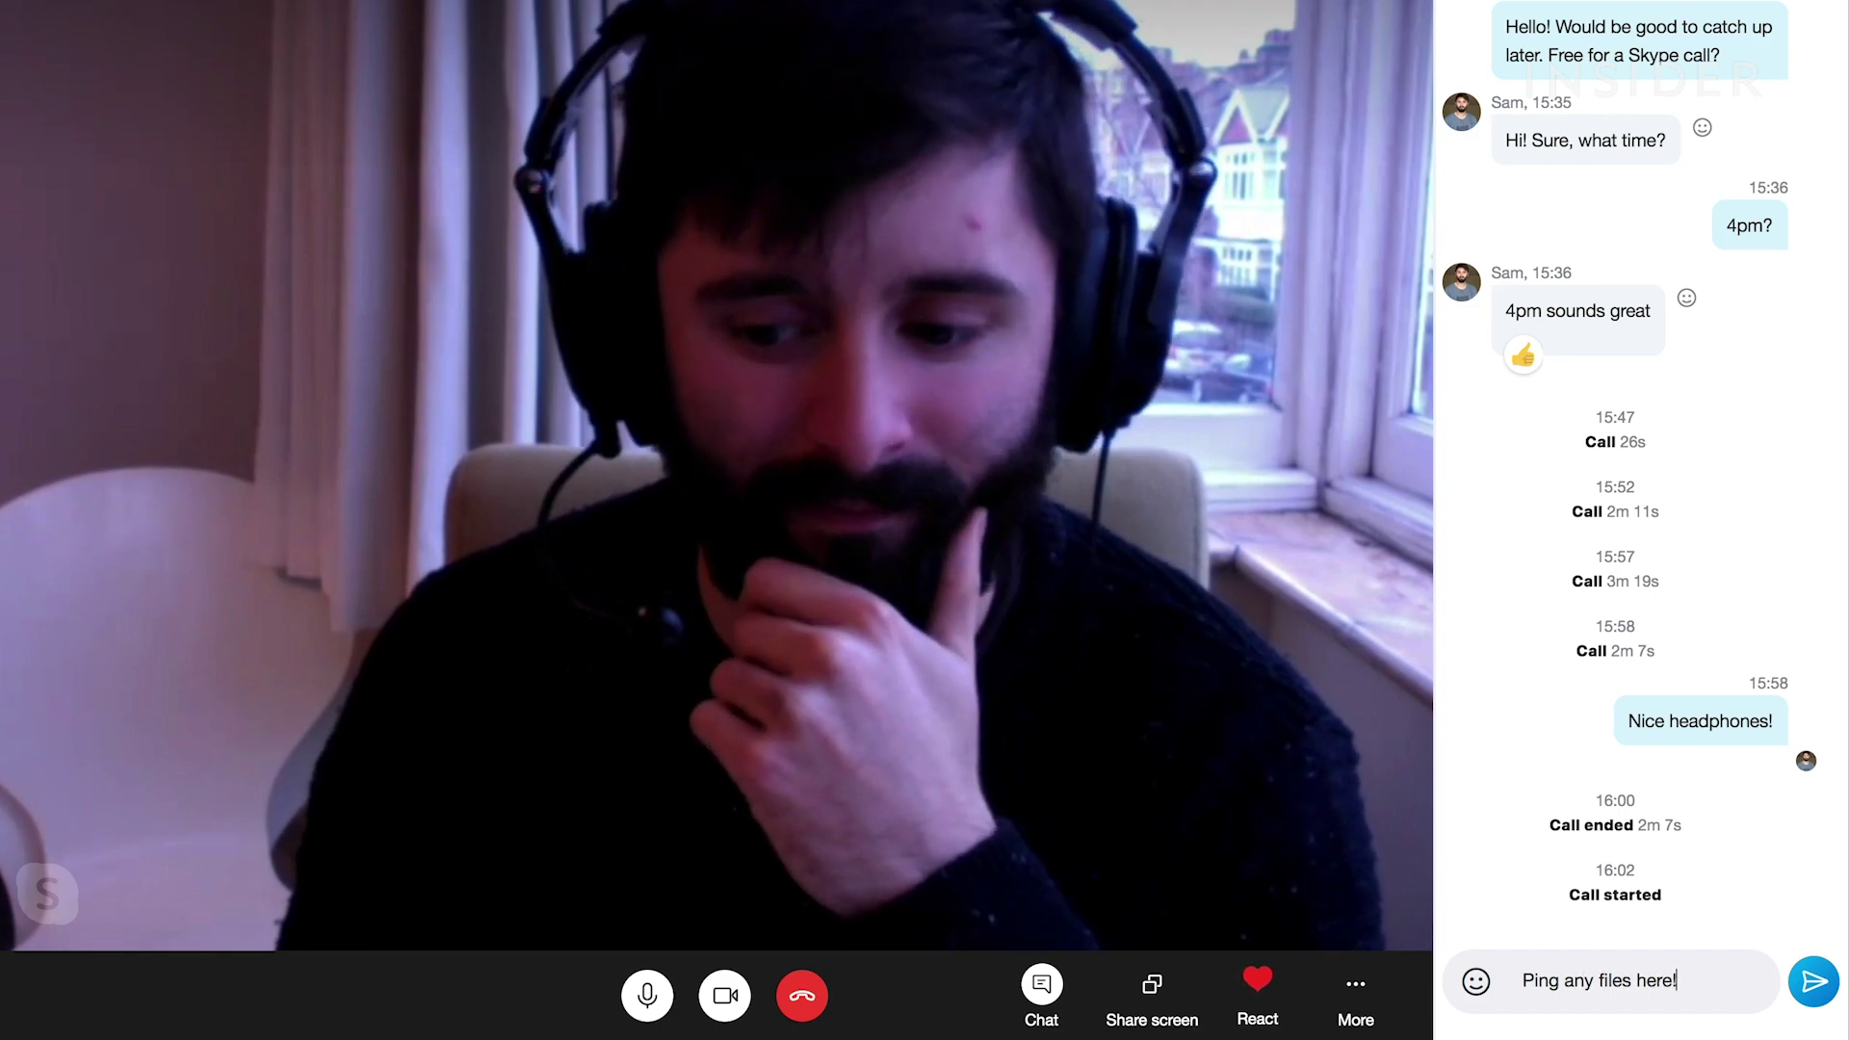
pyautogui.press('Return')
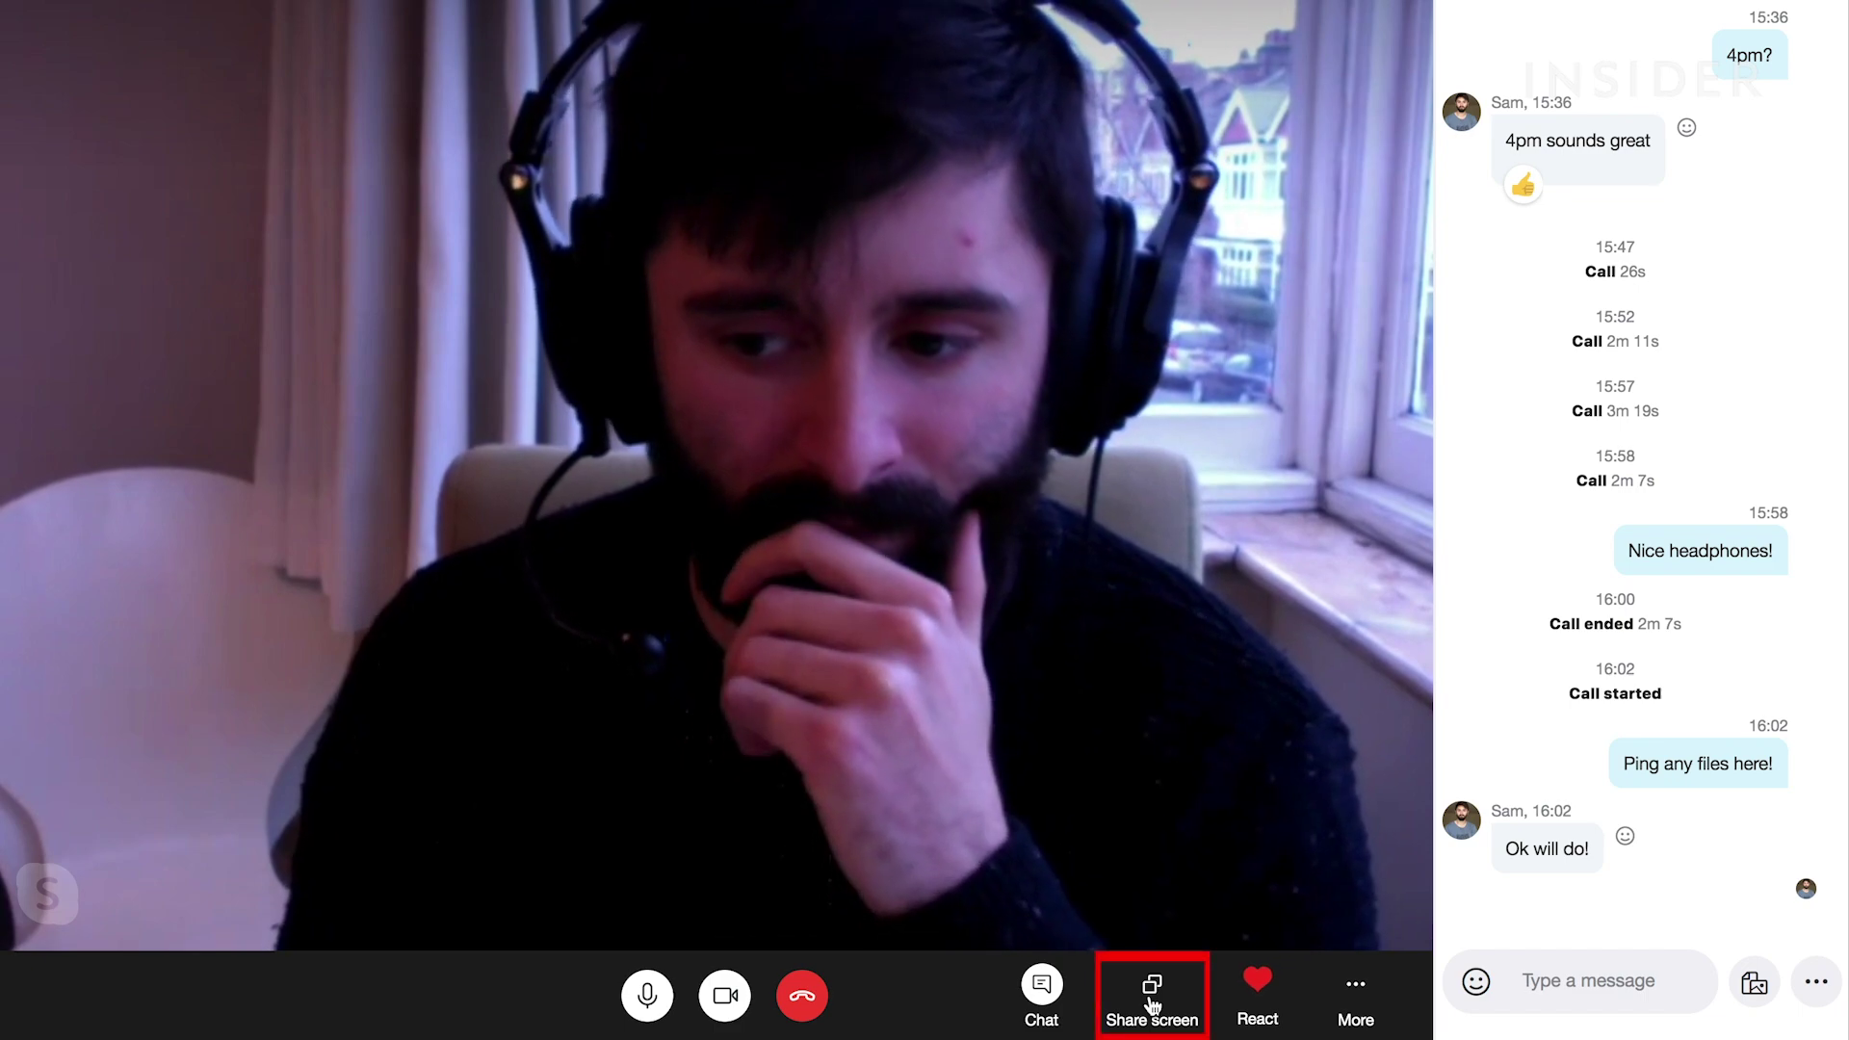
# - Try screen sharing and call reactions, then hang up the call
pyautogui.click(1153, 1005)
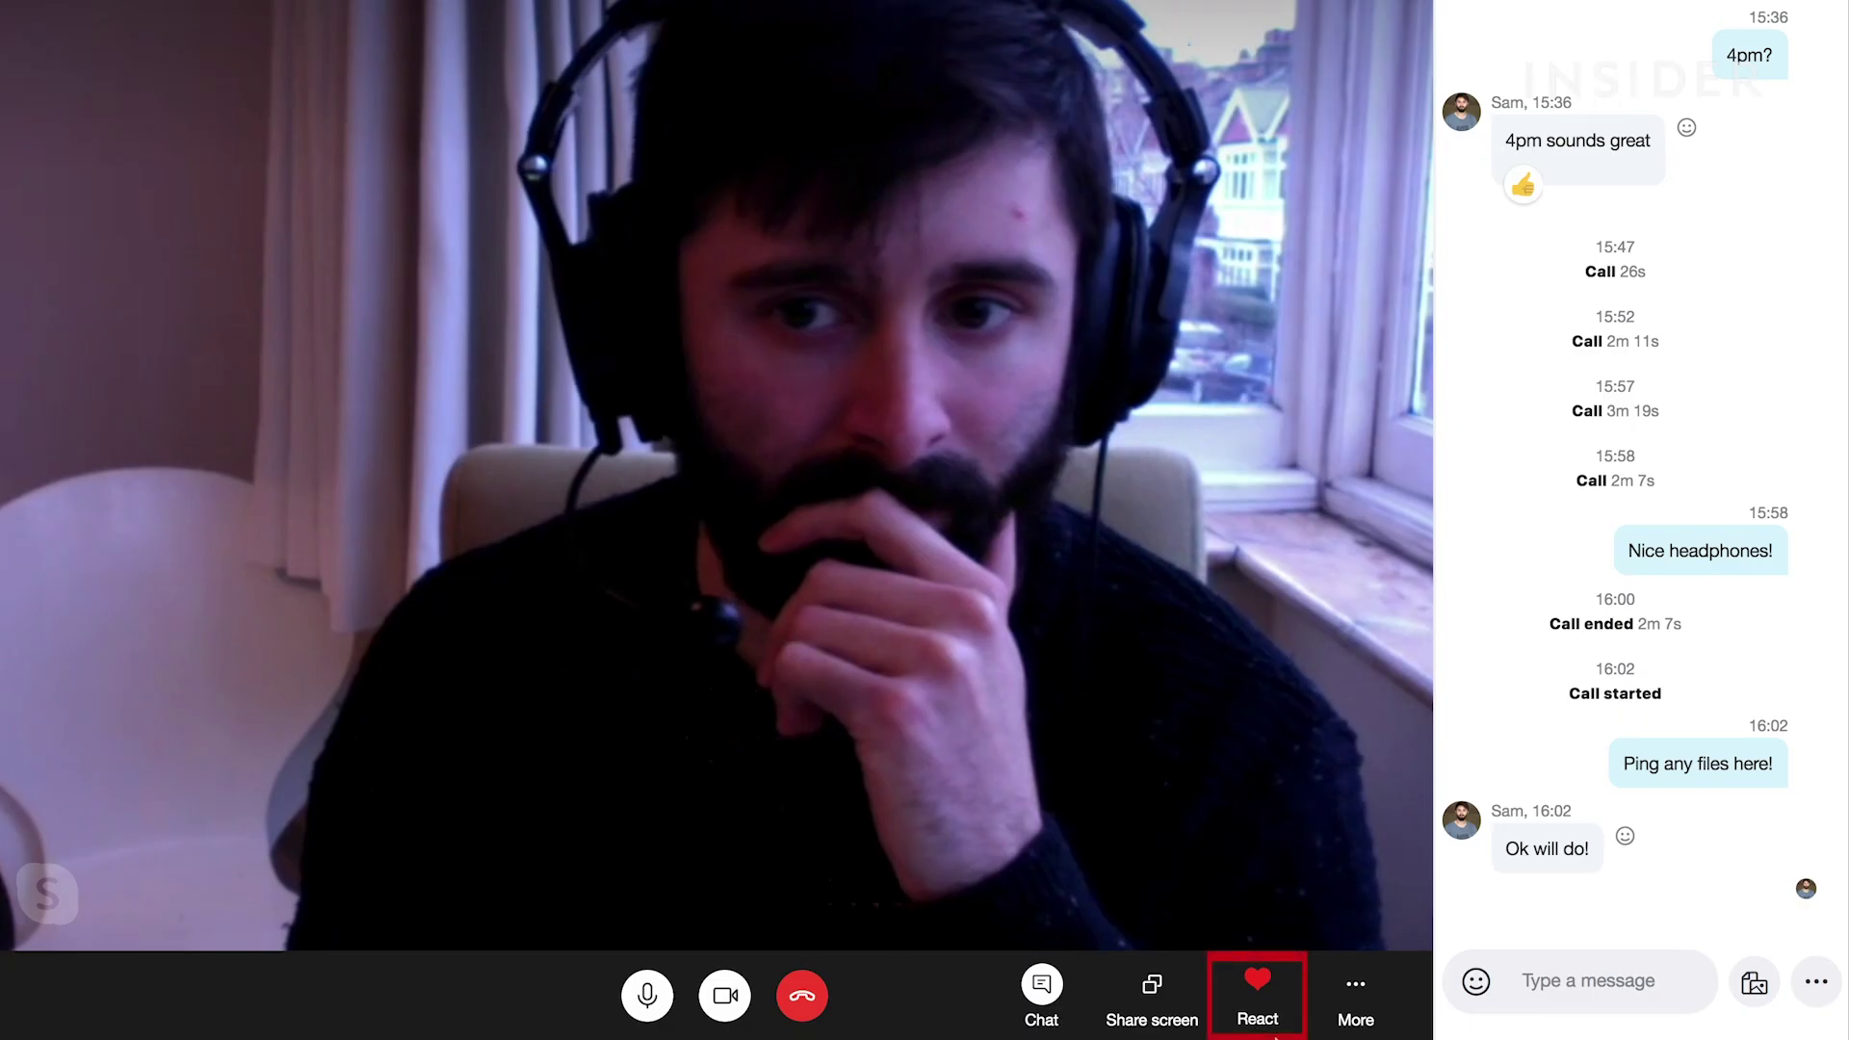
pyautogui.click(1260, 980)
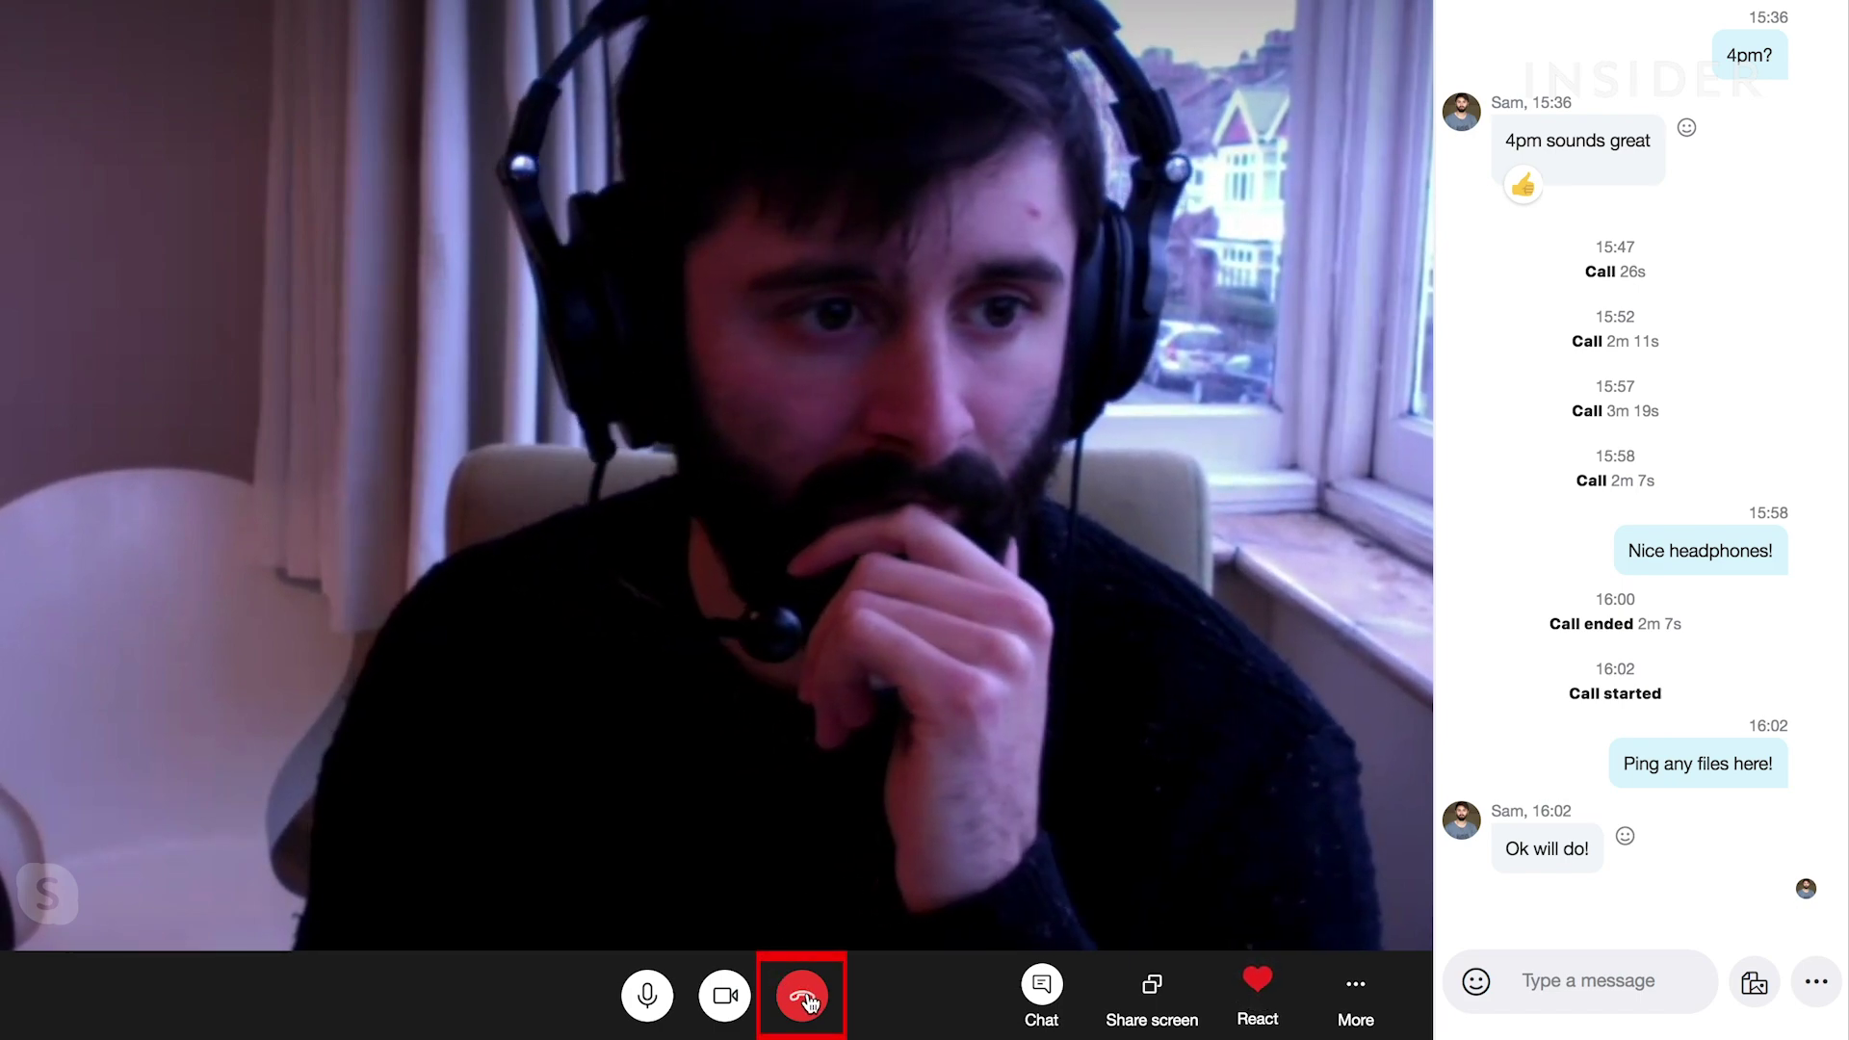
pyautogui.click(809, 1003)
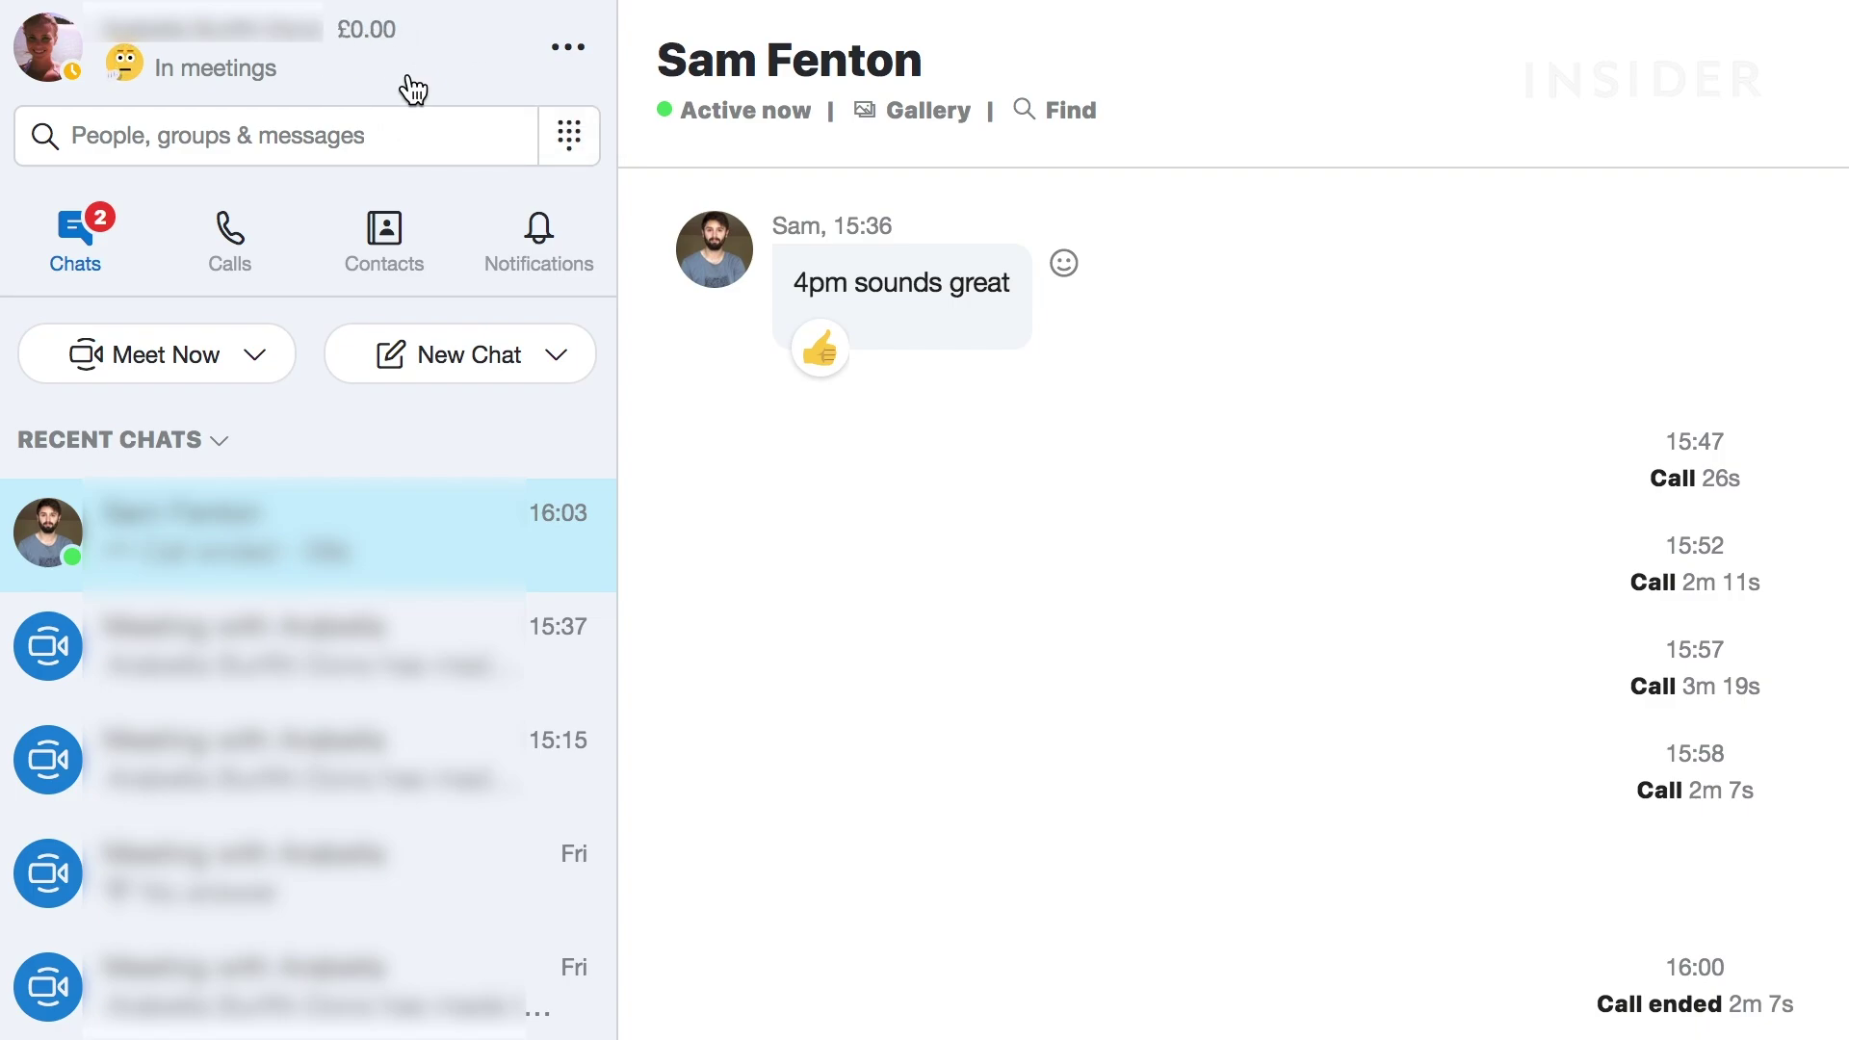
# - Review the Skype to Phone credit (£5.00, £10.00, £25.00) and subscription plans, then close it
pyautogui.click(376, 36)
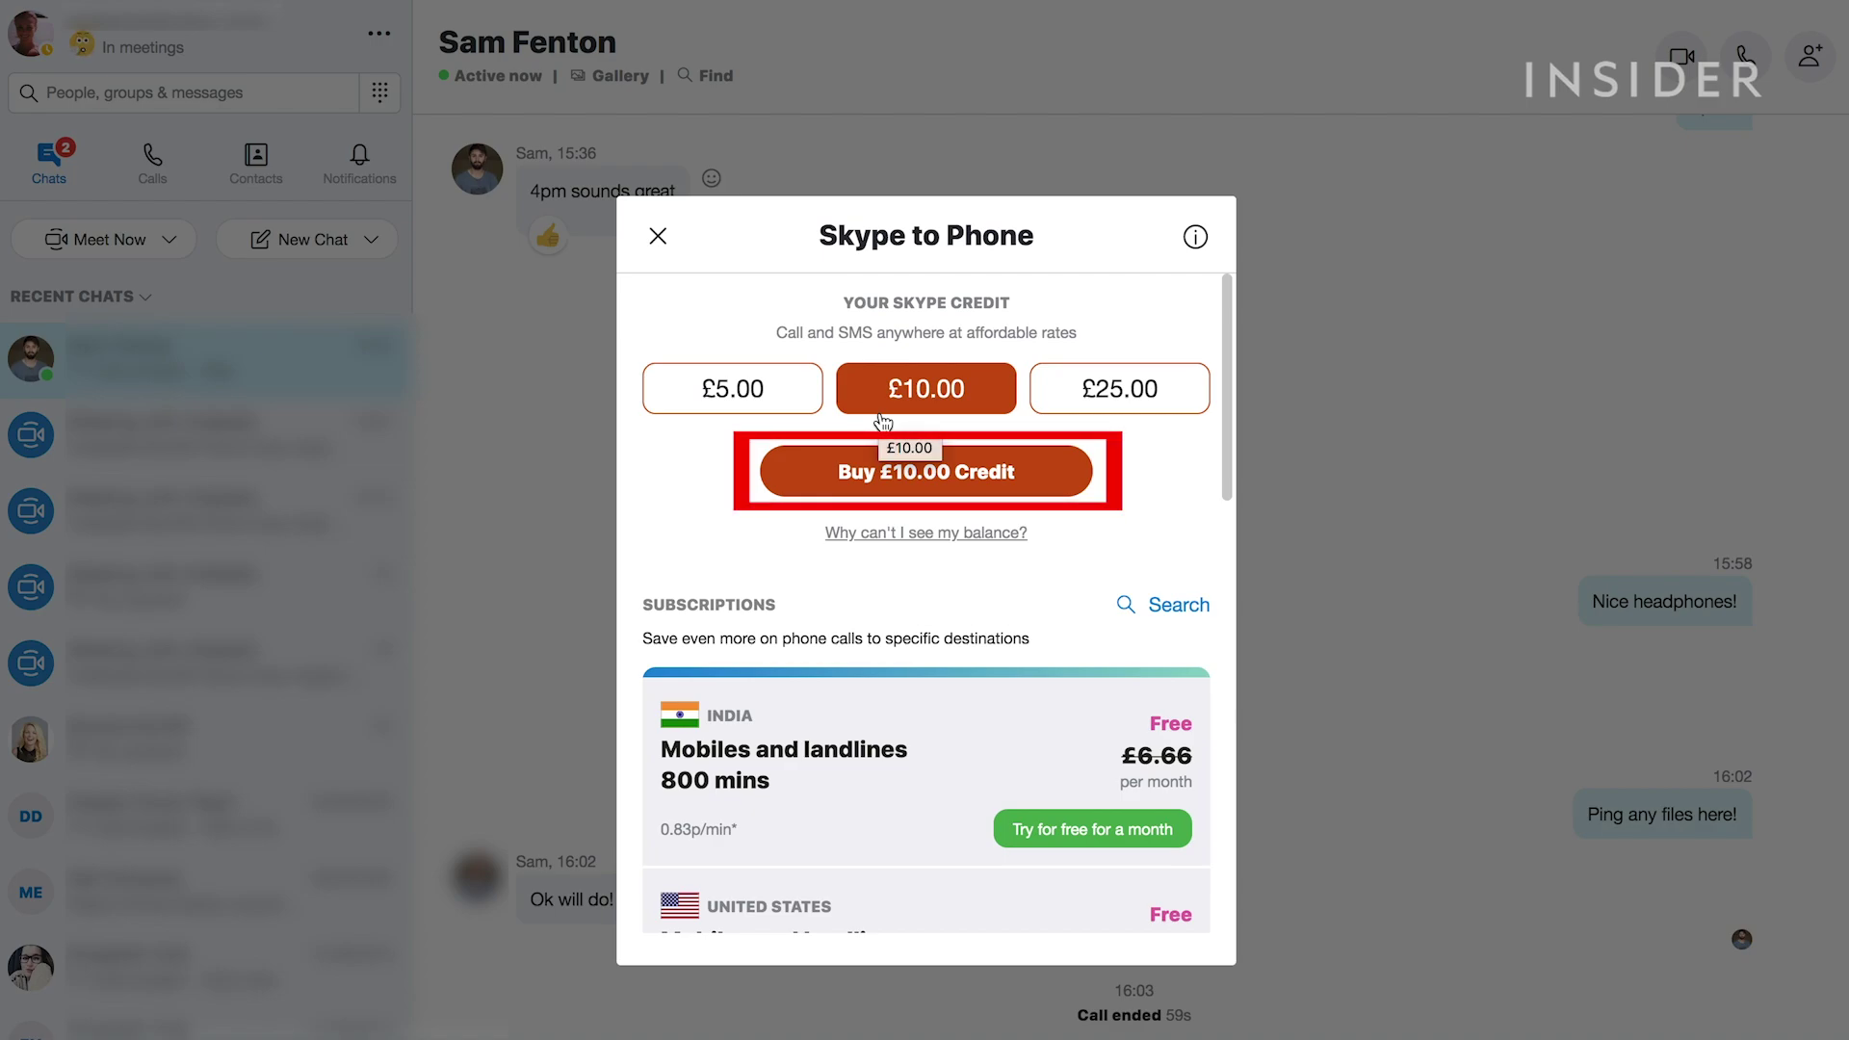
pyautogui.scroll(-5, 921, 698)
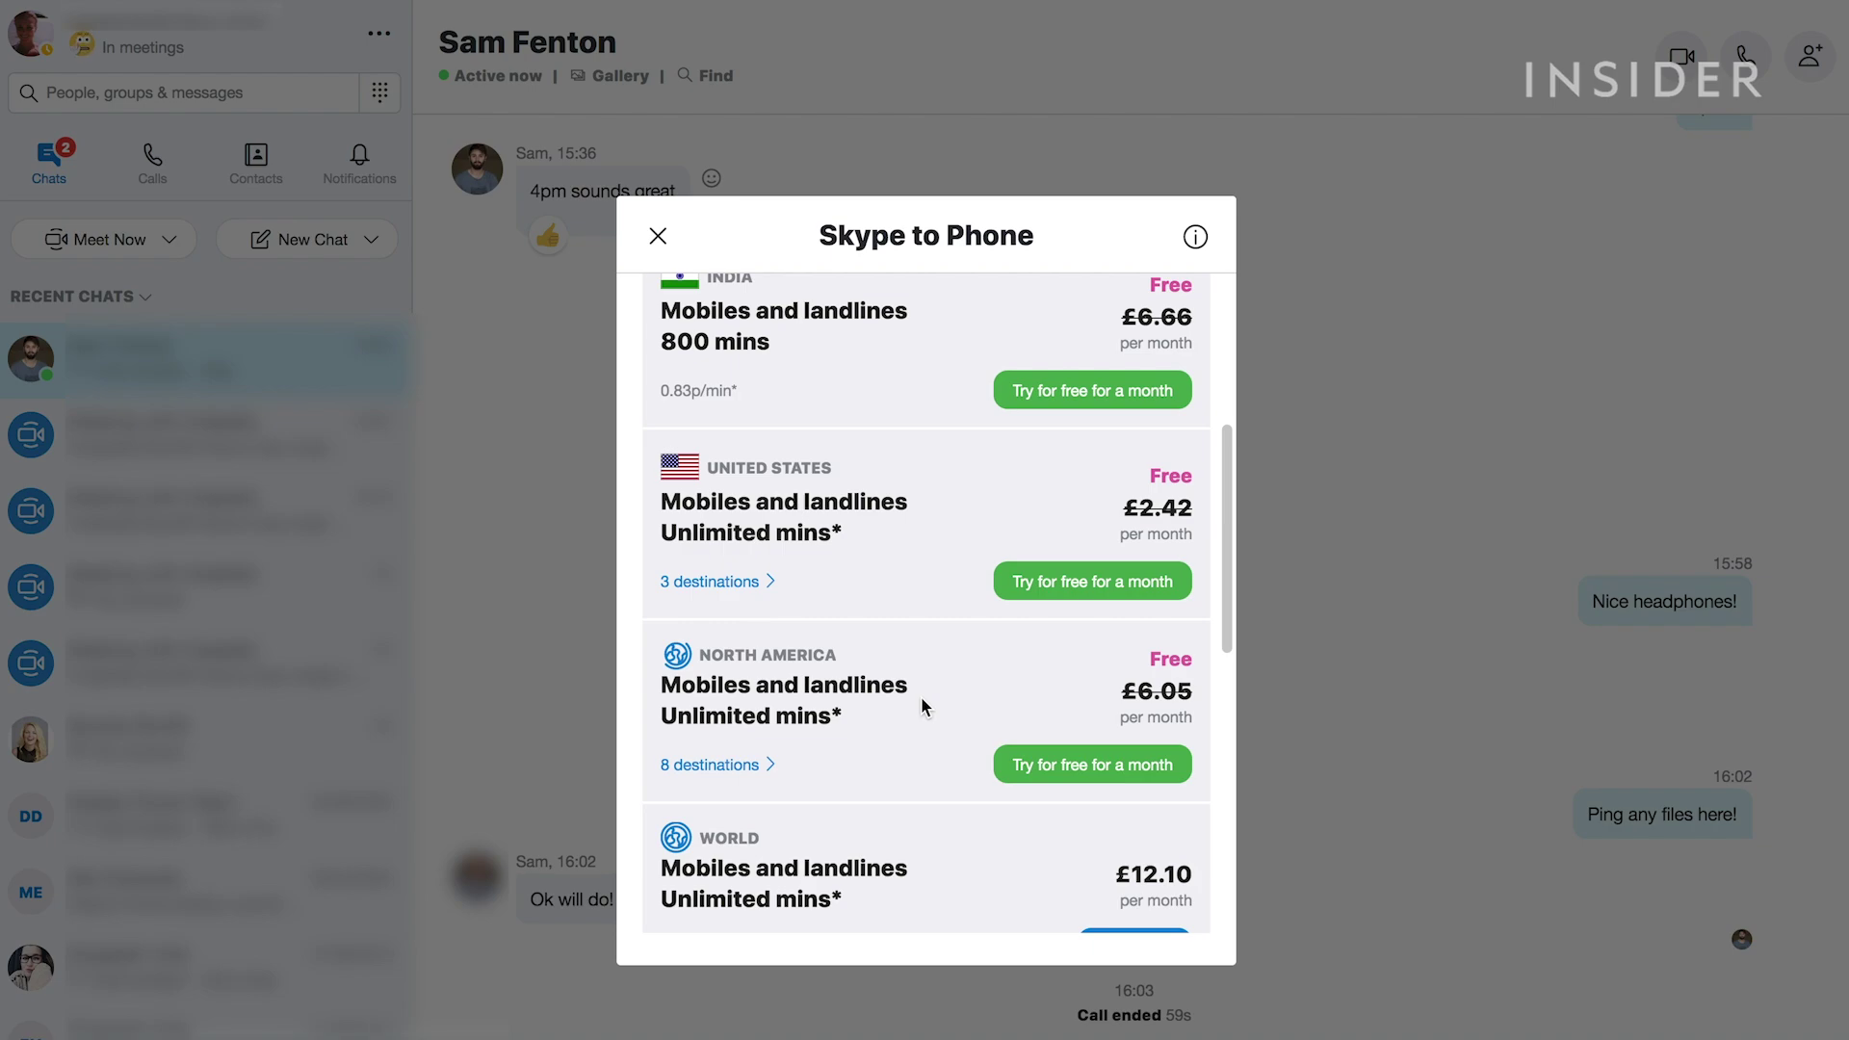
pyautogui.scroll(4, 922, 706)
pyautogui.scroll(1, 921, 704)
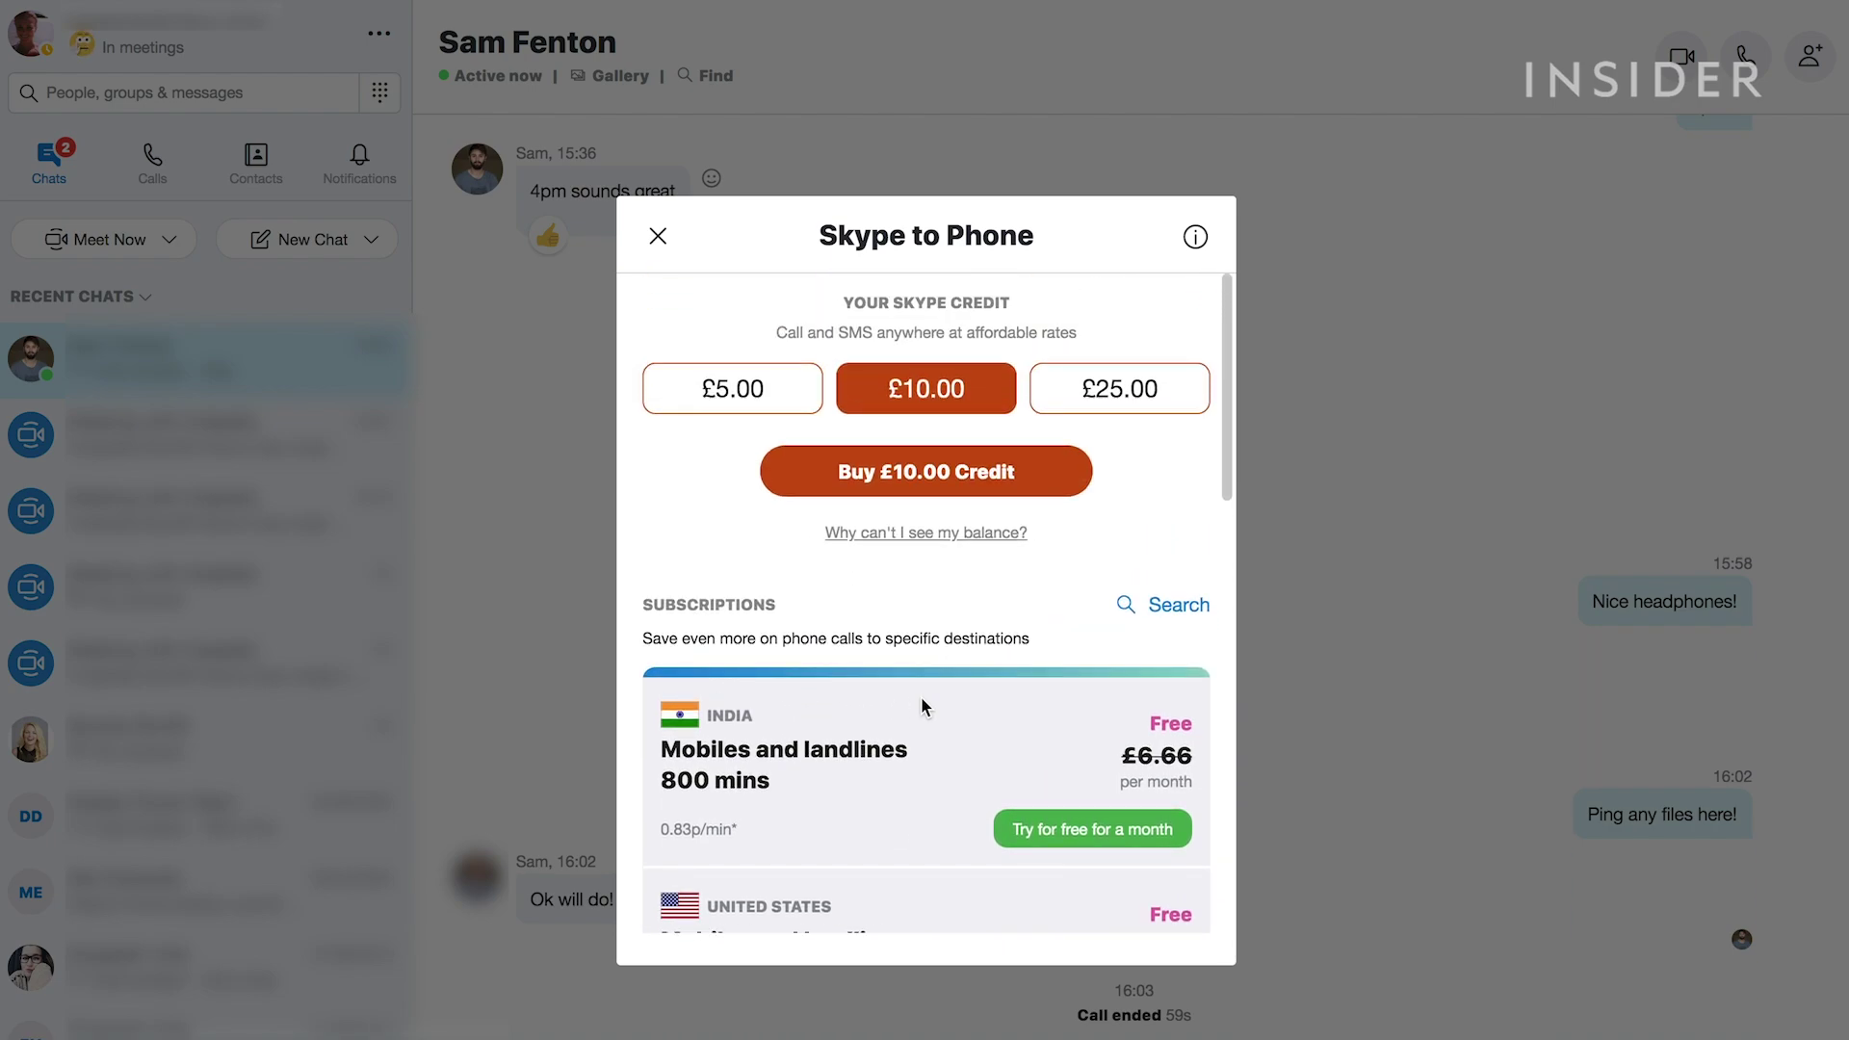
pyautogui.click(658, 236)
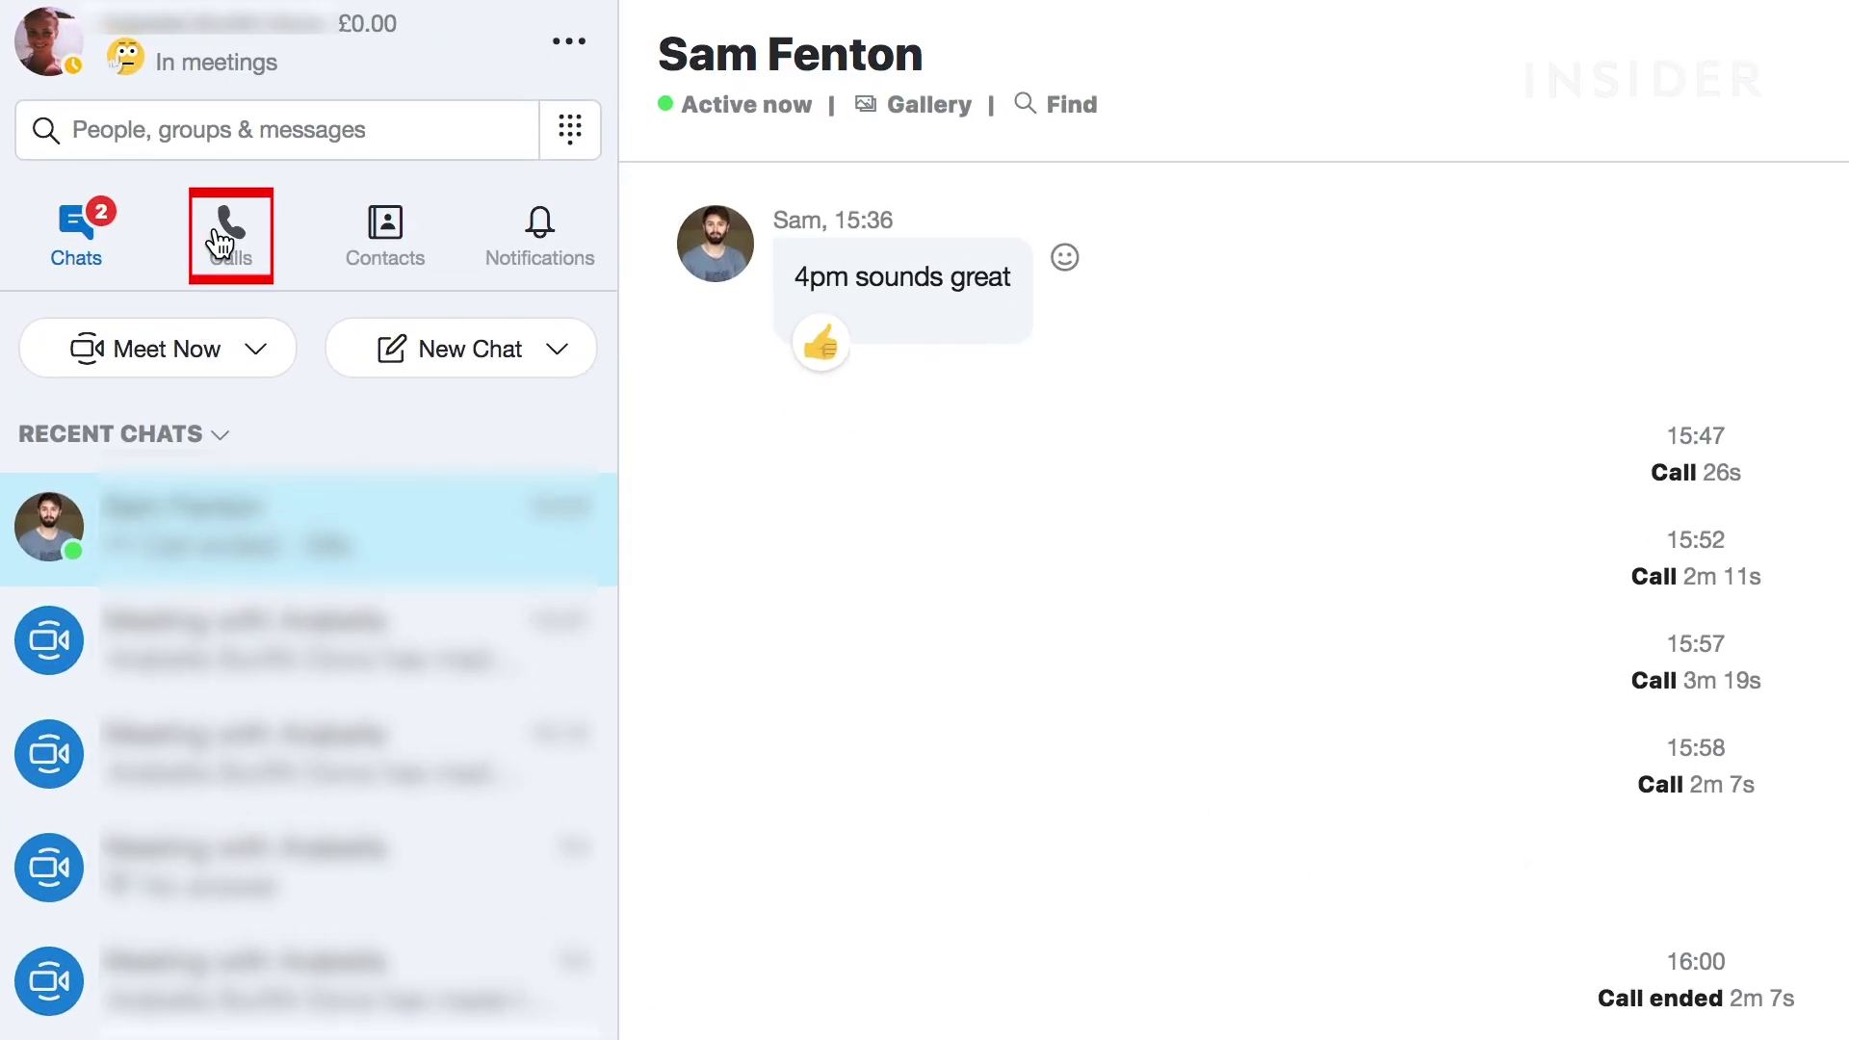
# - Dial a United States phone number from a new call's dial pad
pyautogui.click(231, 243)
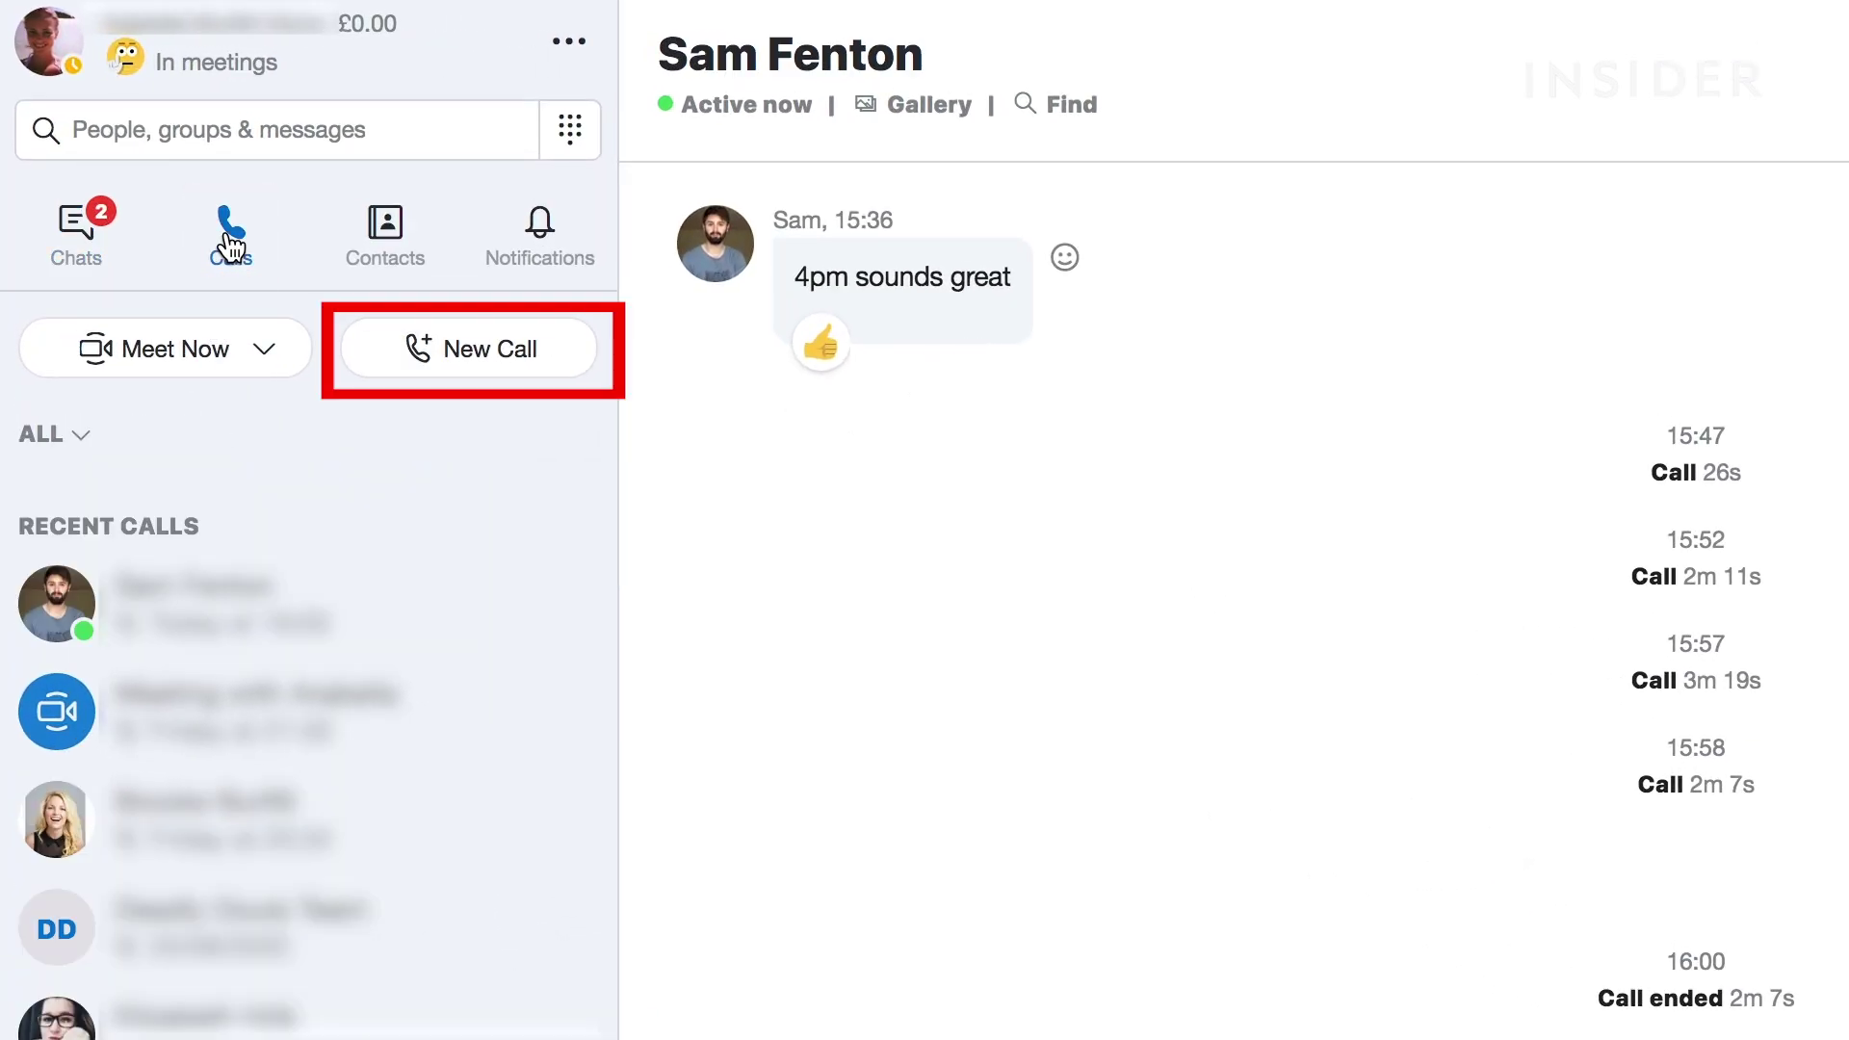
pyautogui.click(467, 361)
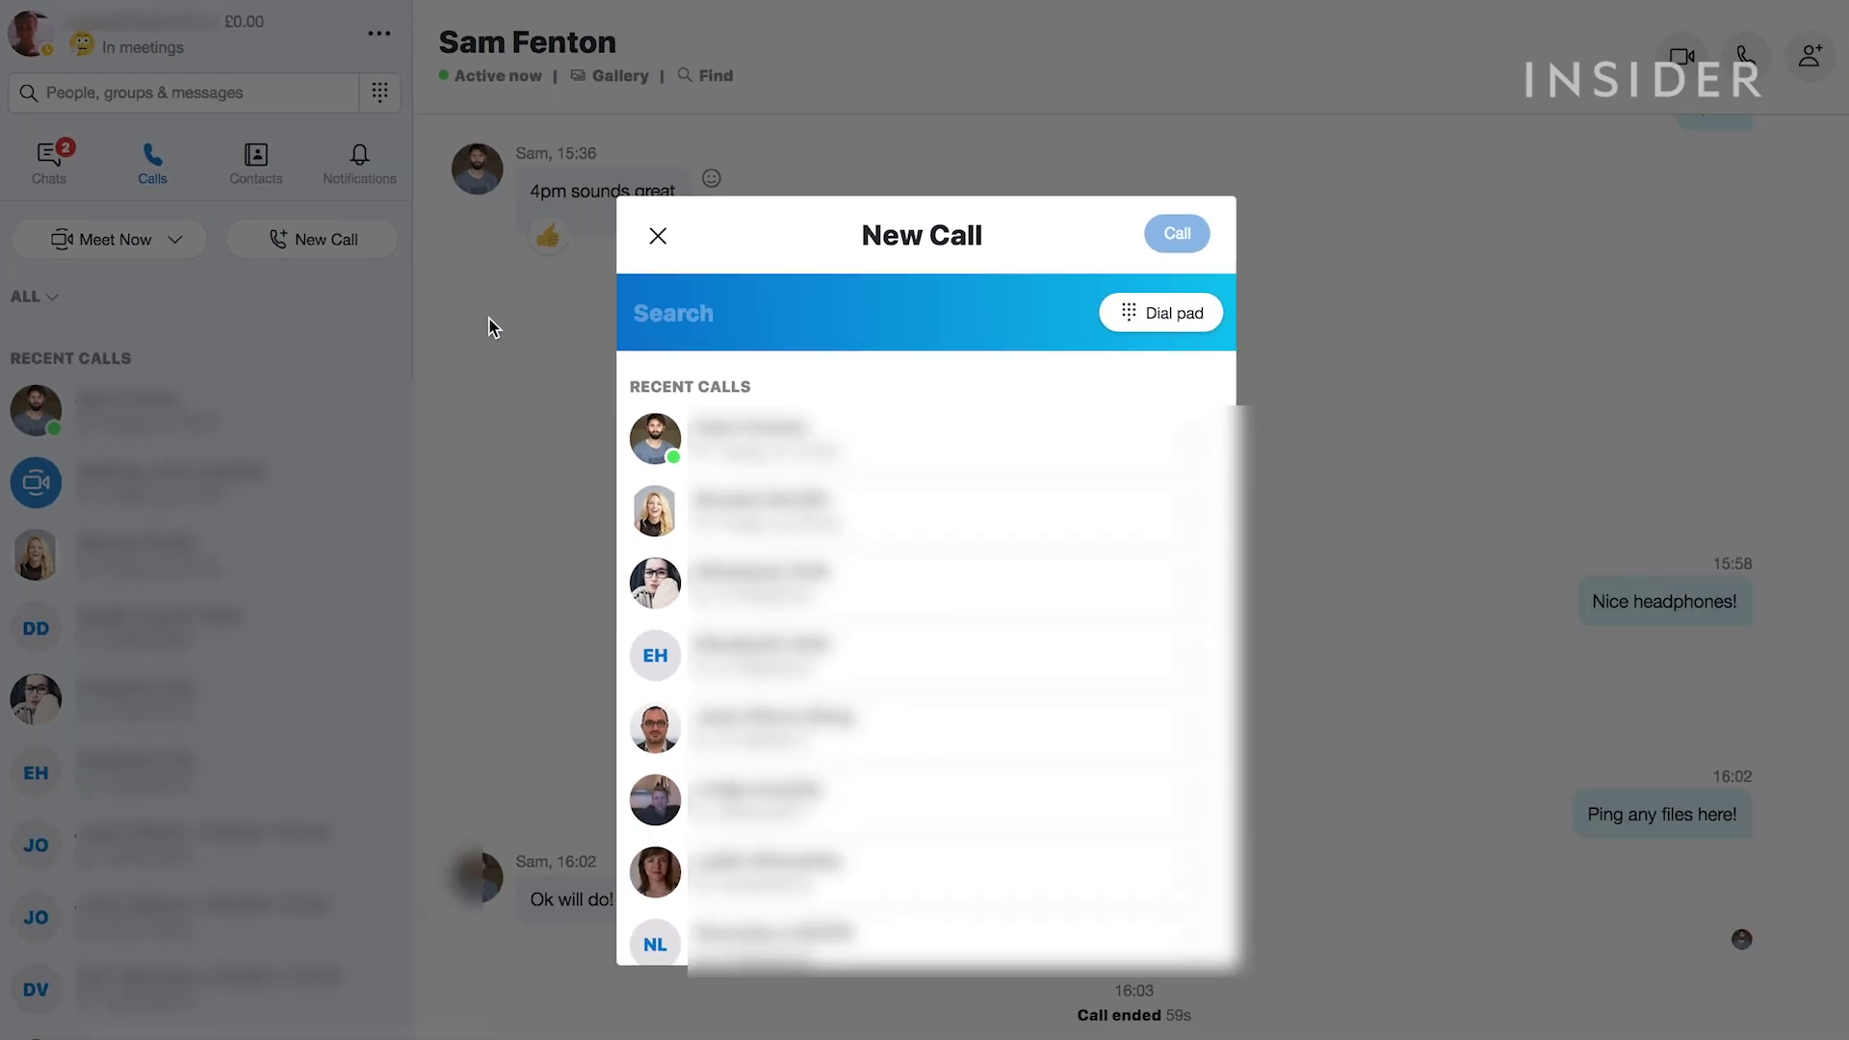
pyautogui.click(1123, 318)
pyautogui.click(727, 605)
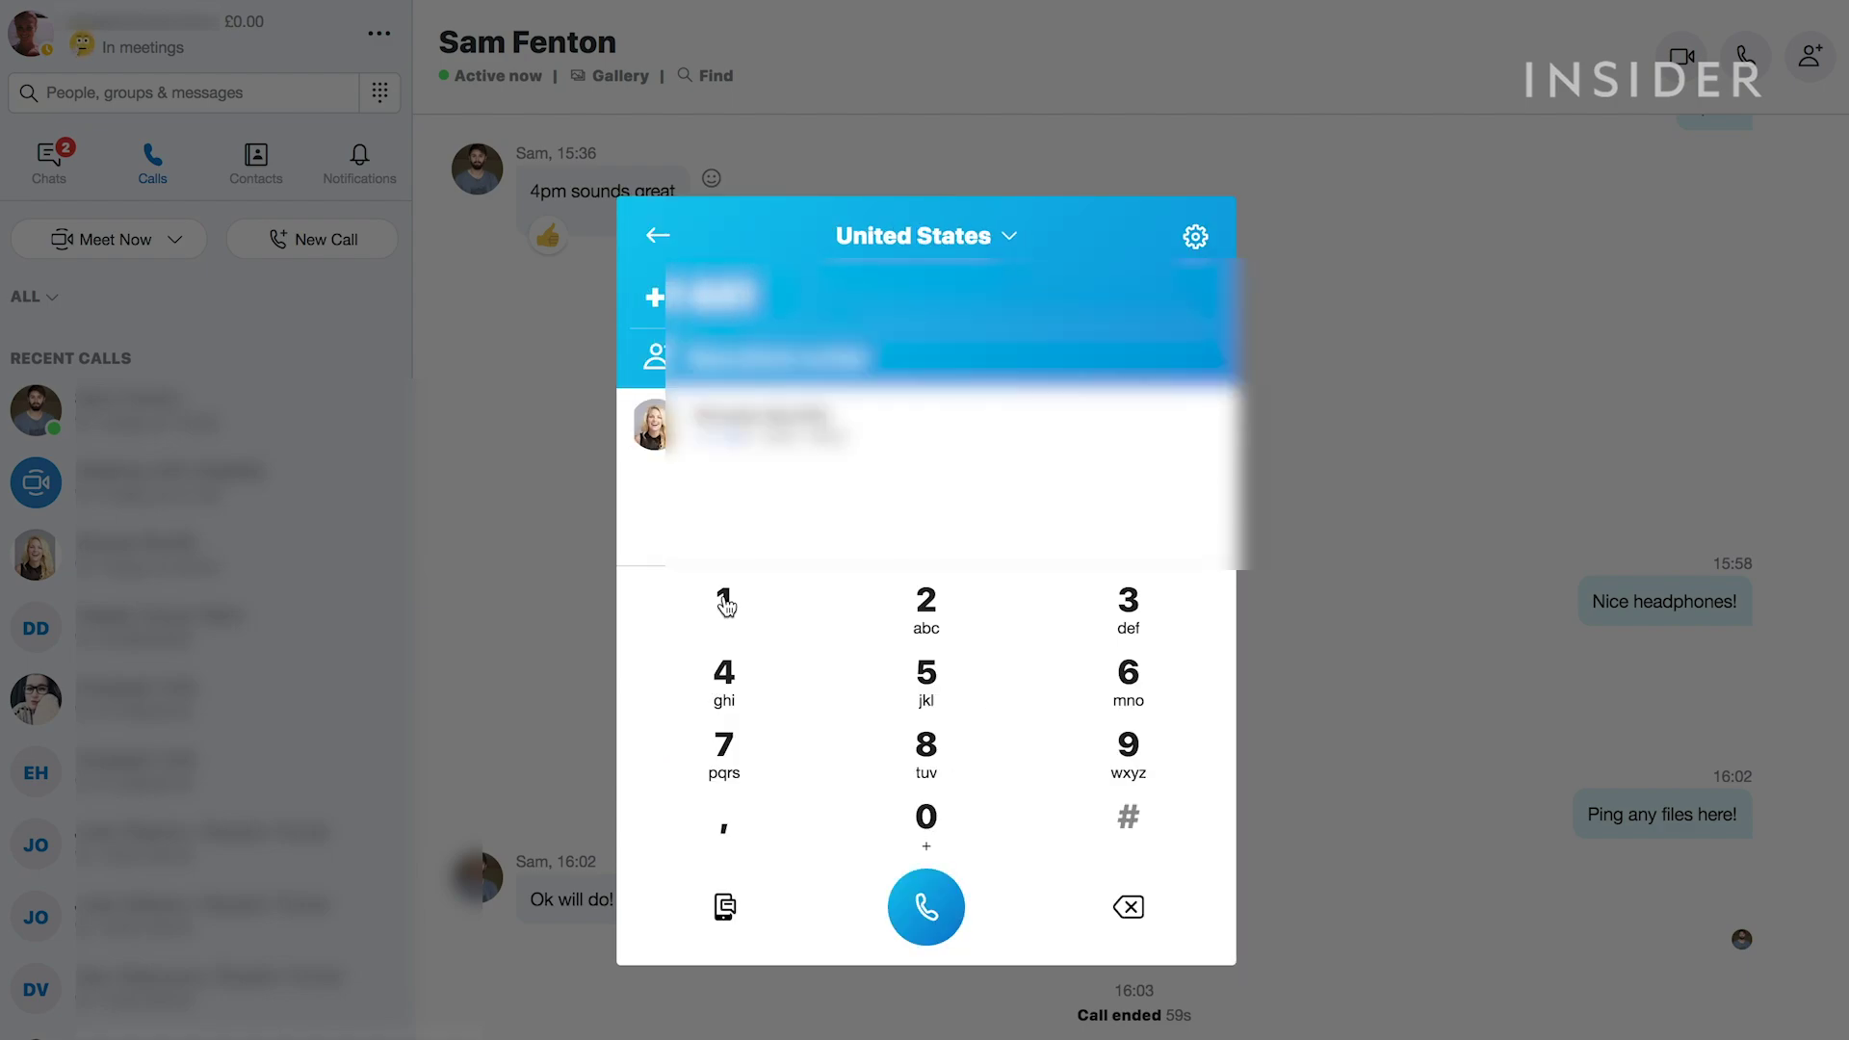
pyautogui.hotkey('ctrl', 'v')
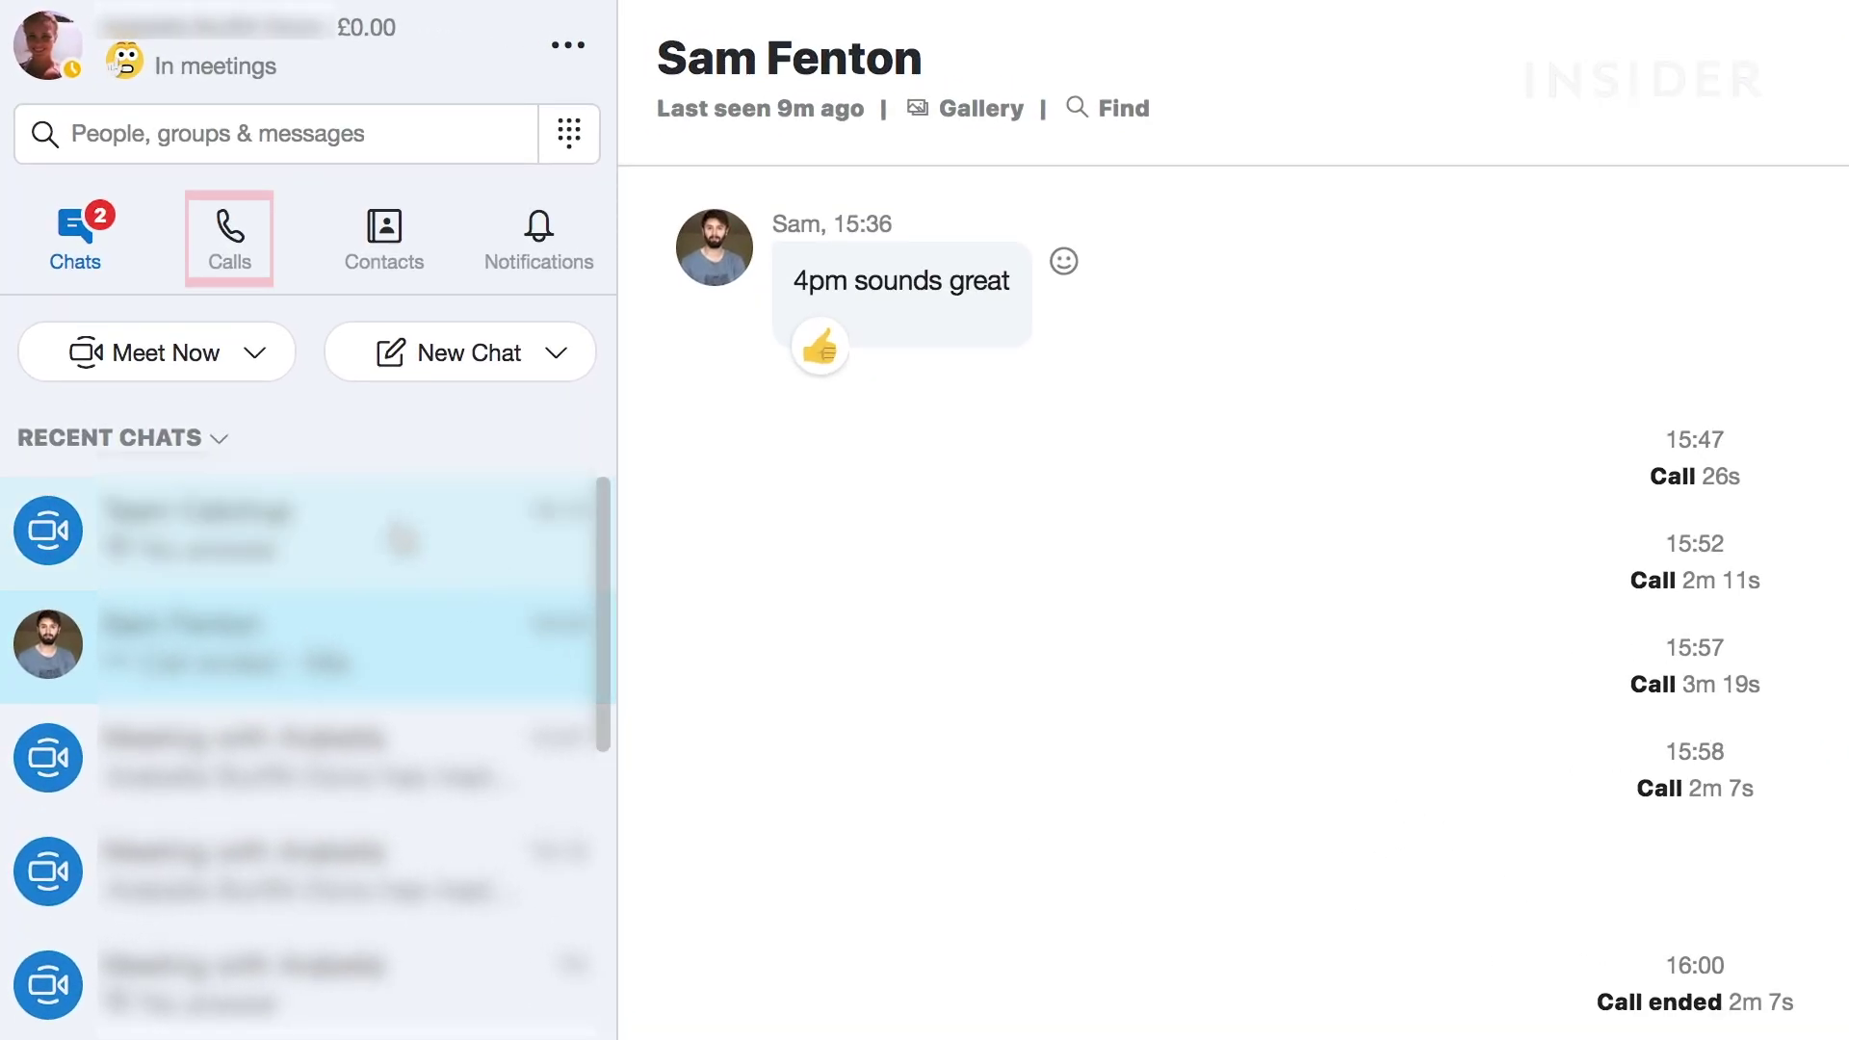
# - Host a new meeting from Meet Now, name it 'Team Catchup', and open Skype contacts
pyautogui.click(235, 233)
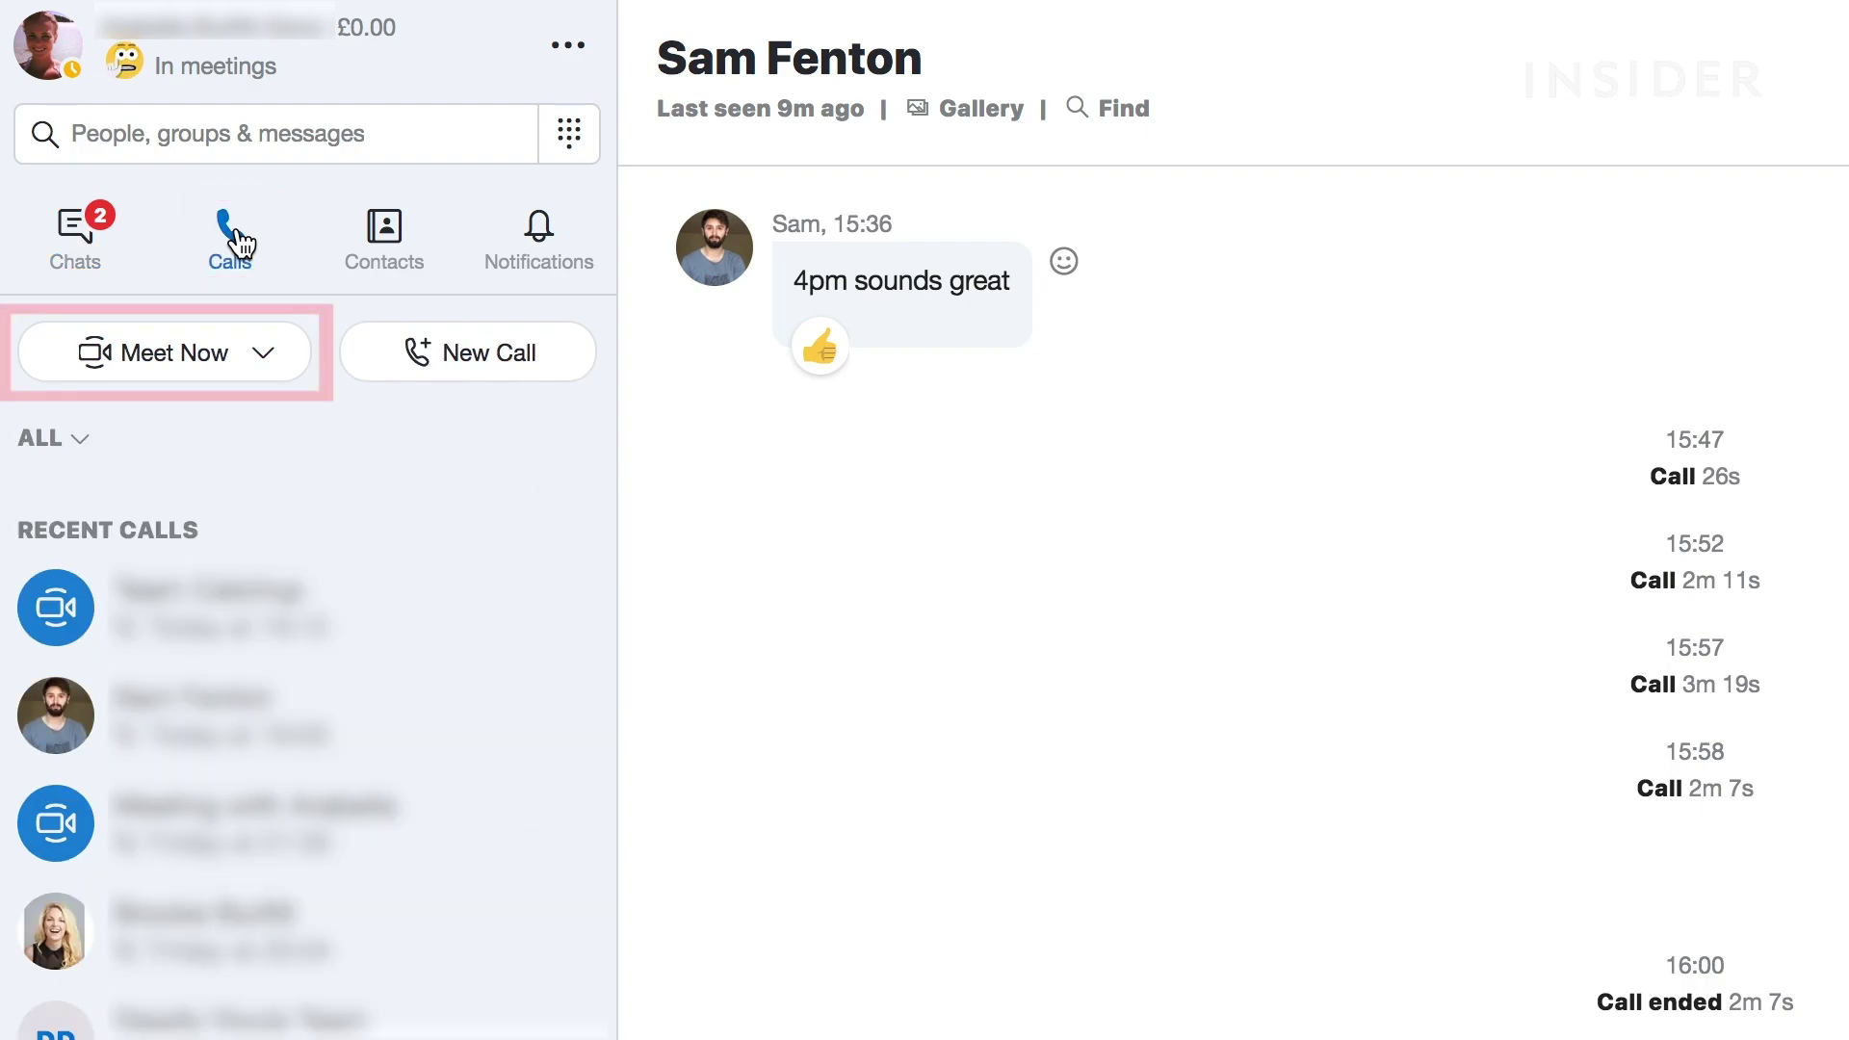
pyautogui.click(265, 353)
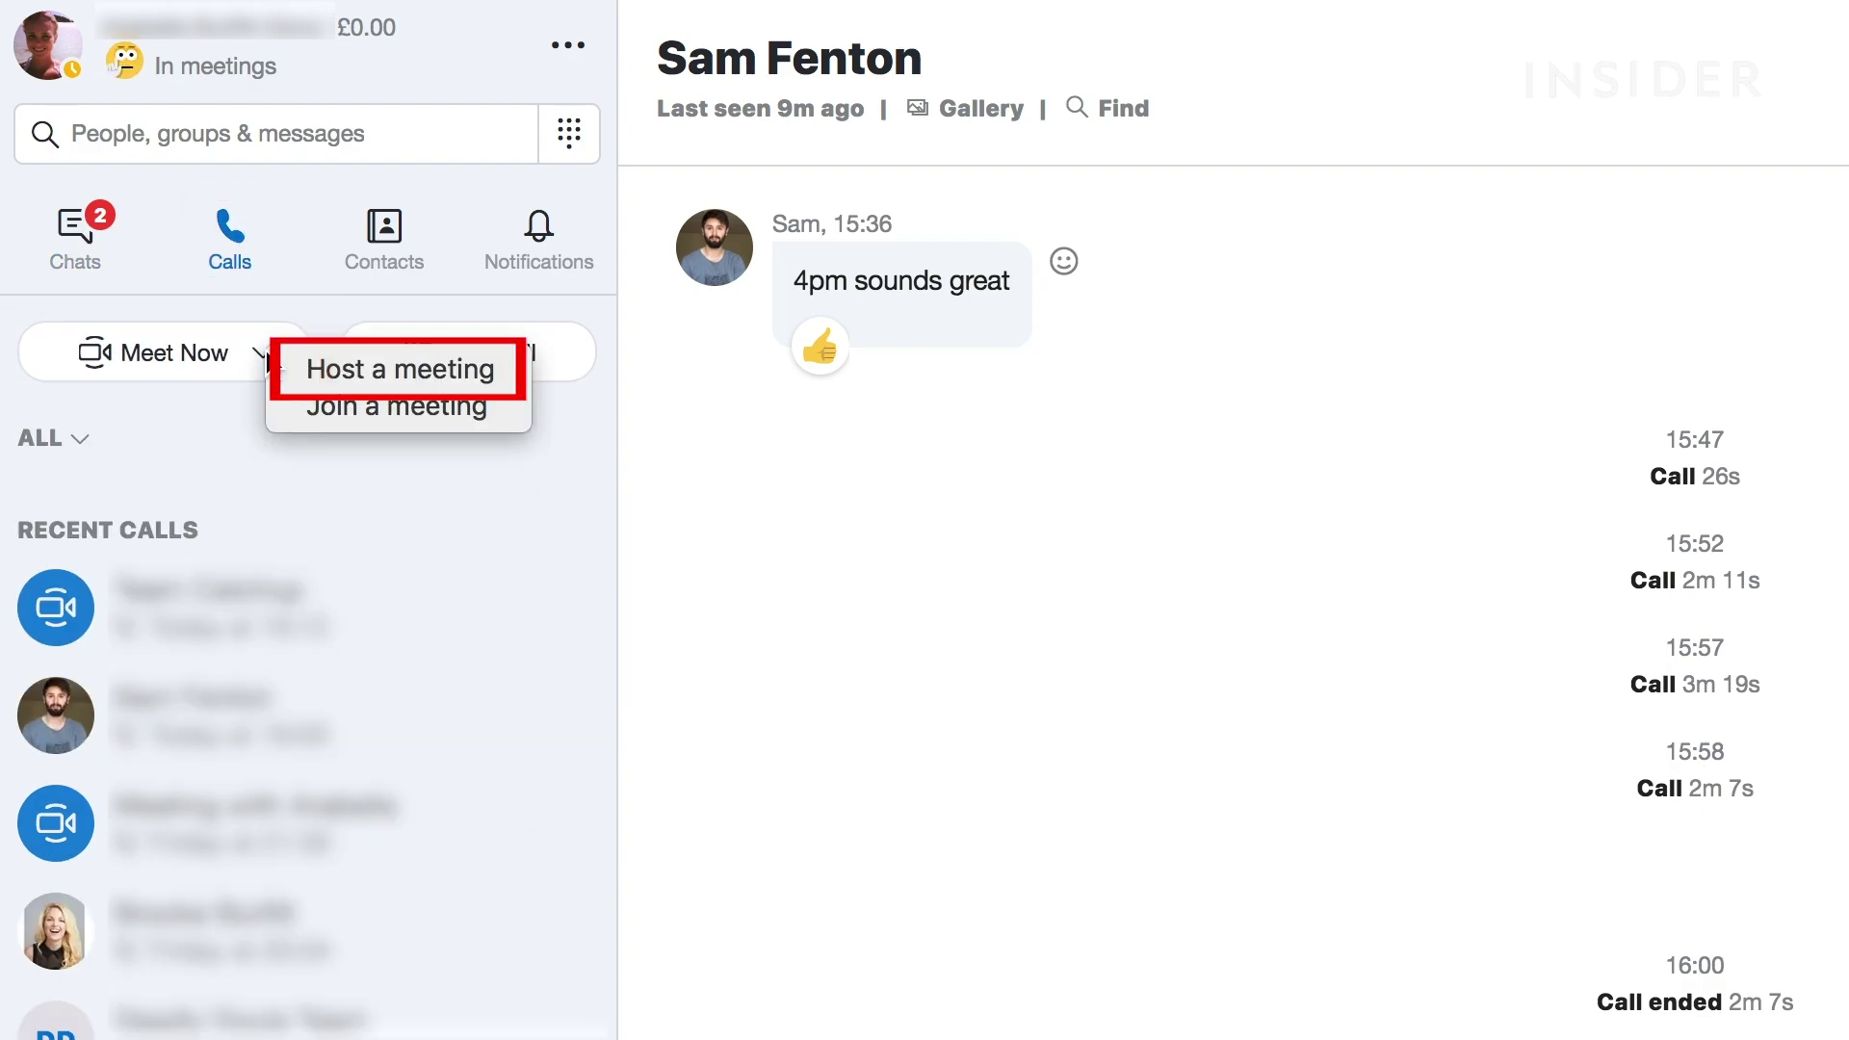
pyautogui.click(310, 372)
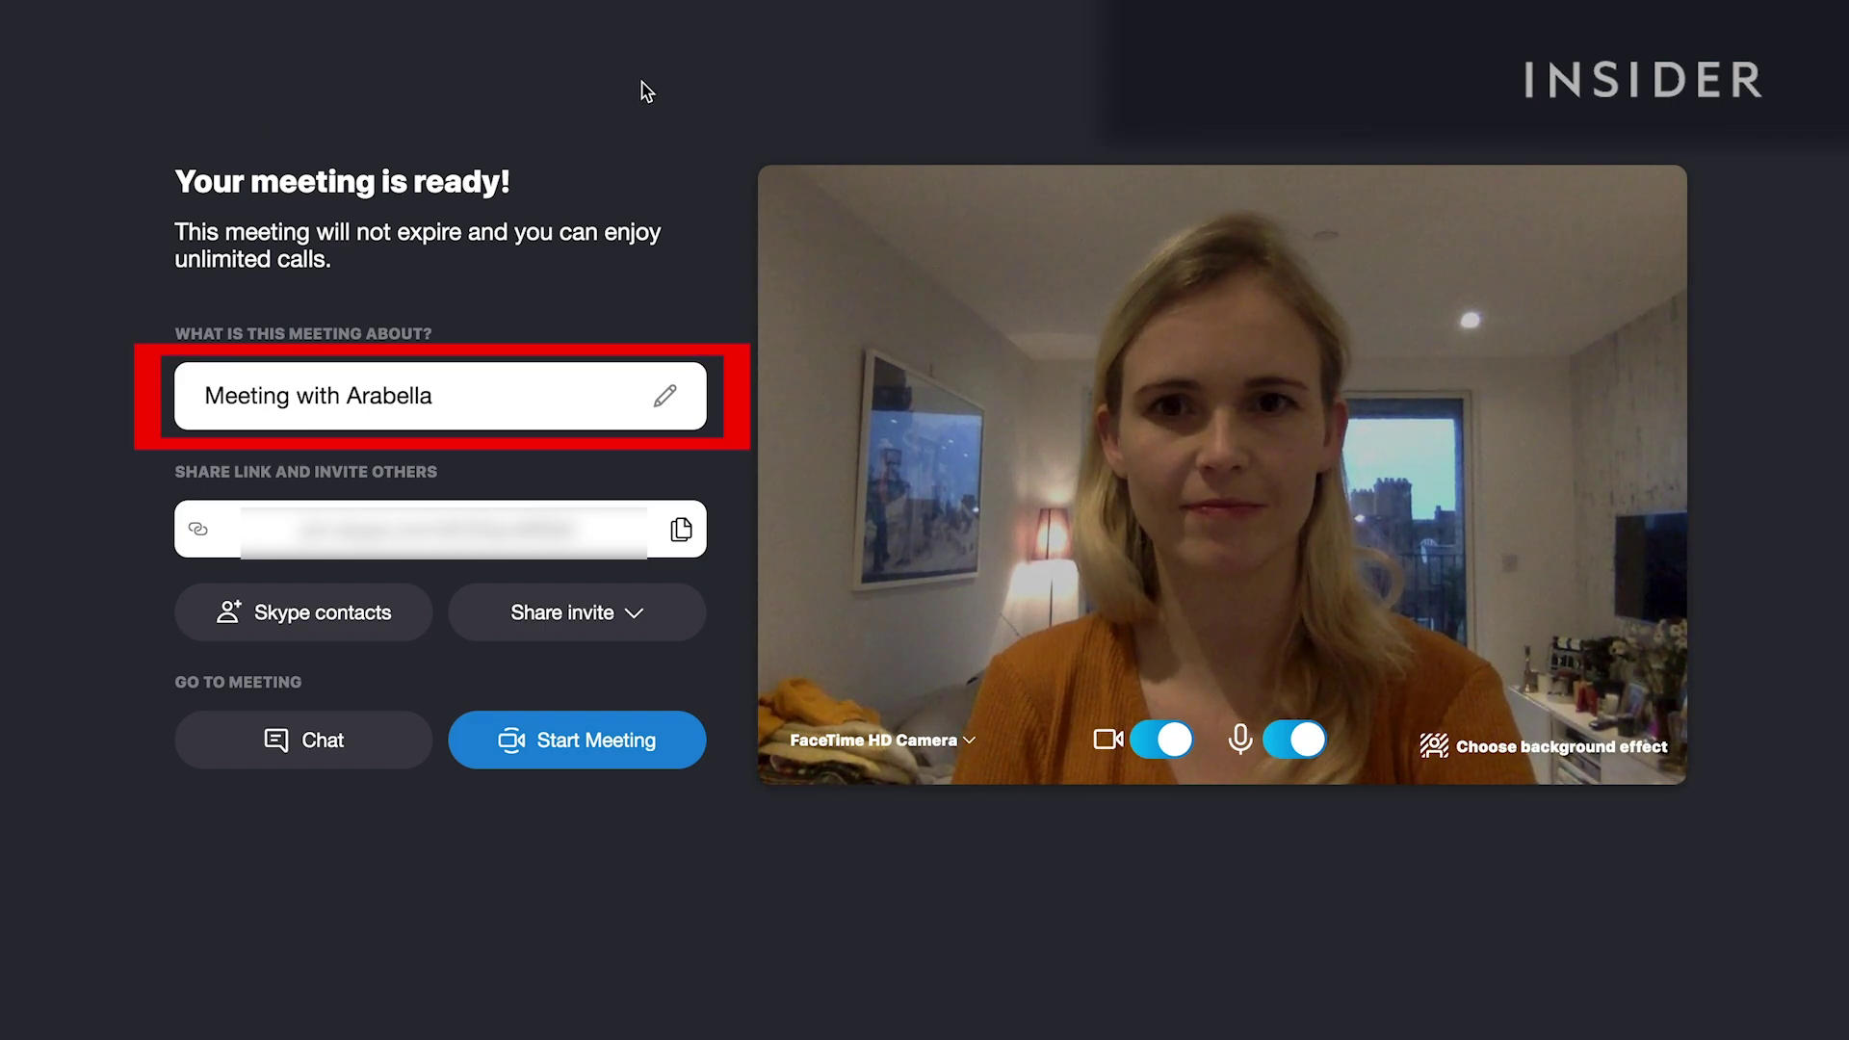
pyautogui.click(492, 392)
pyautogui.write('Team Cat')
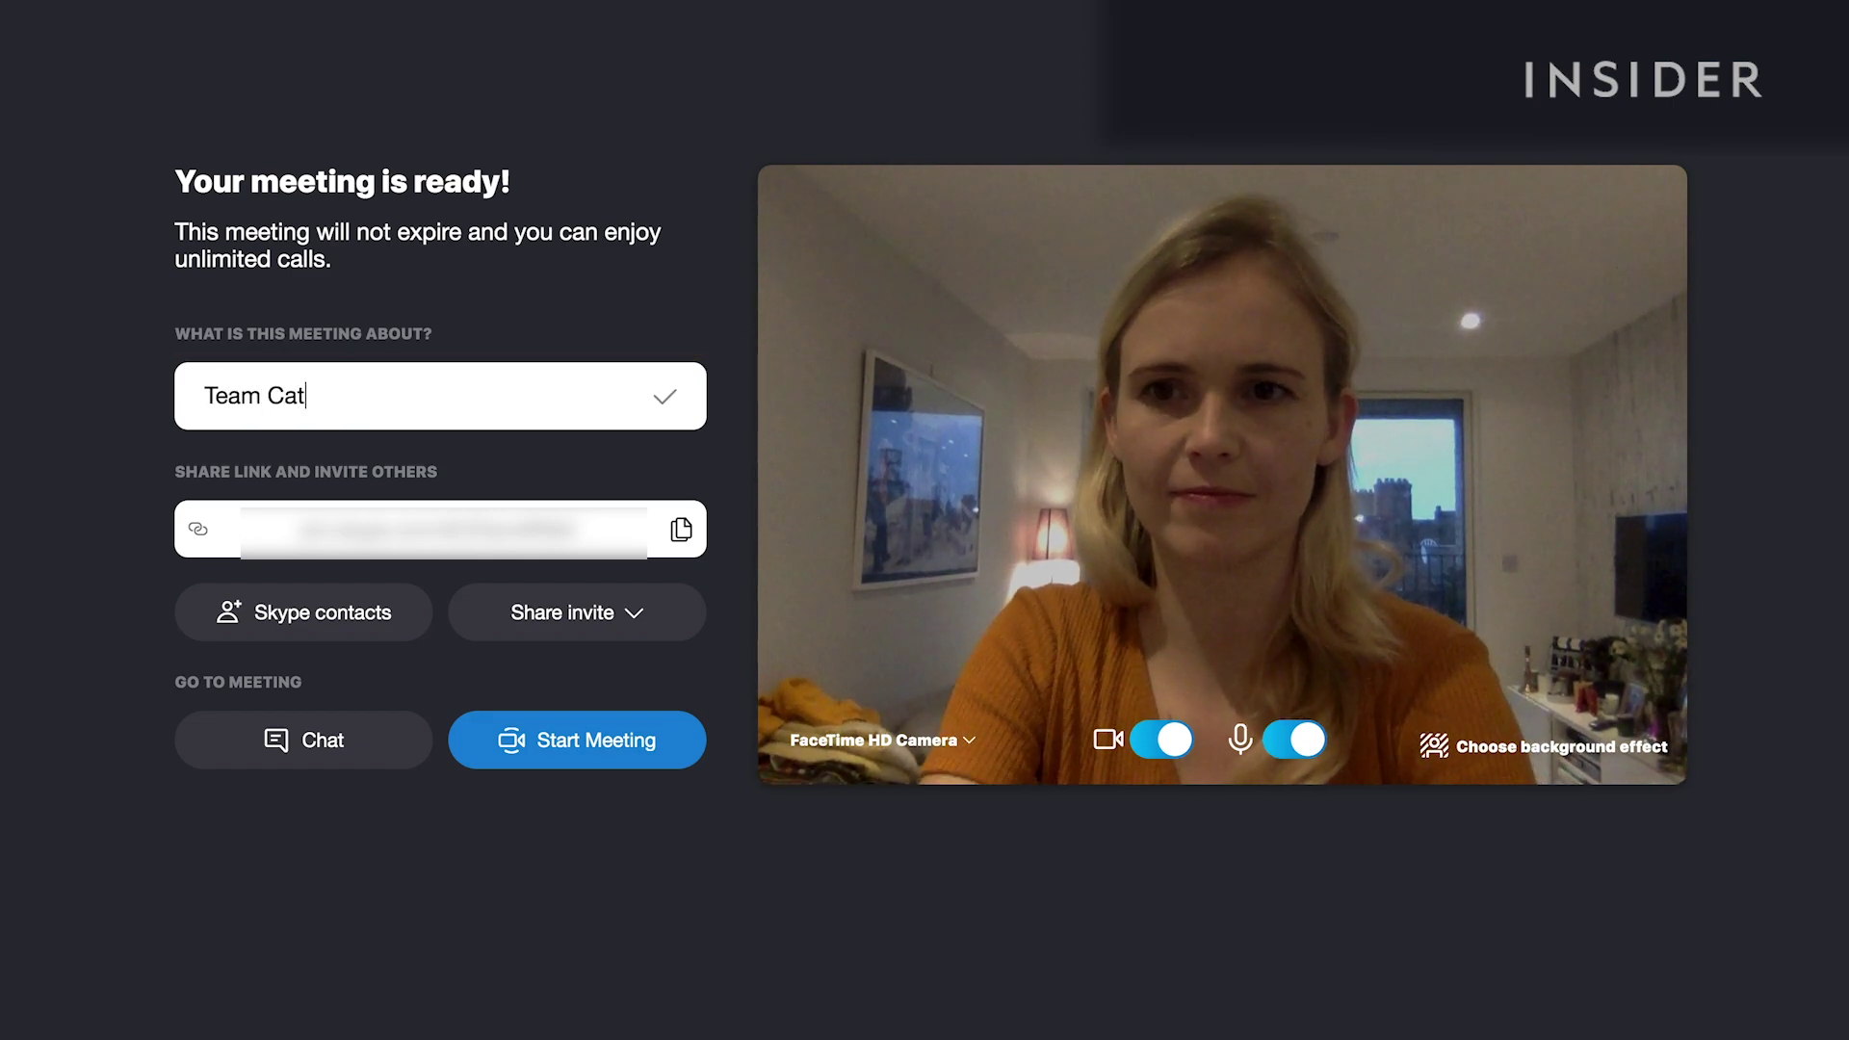
pyautogui.write('chup')
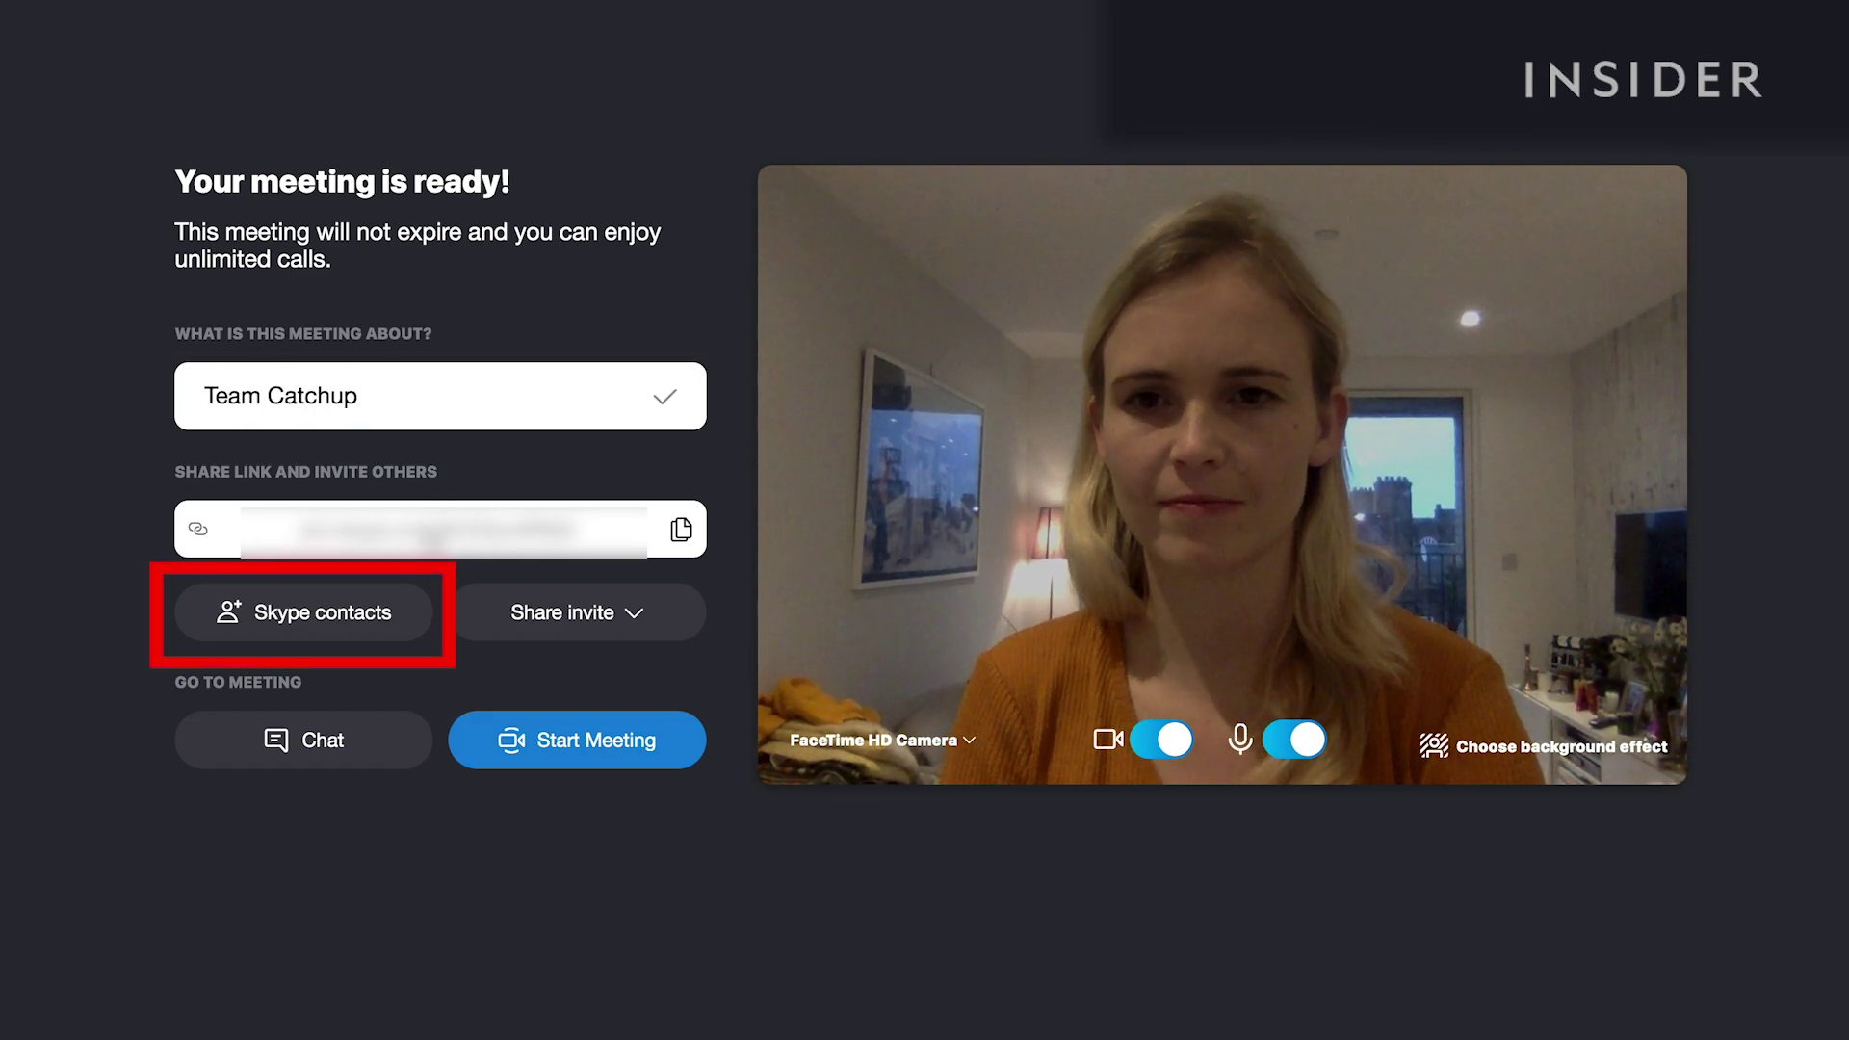
pyautogui.click(393, 611)
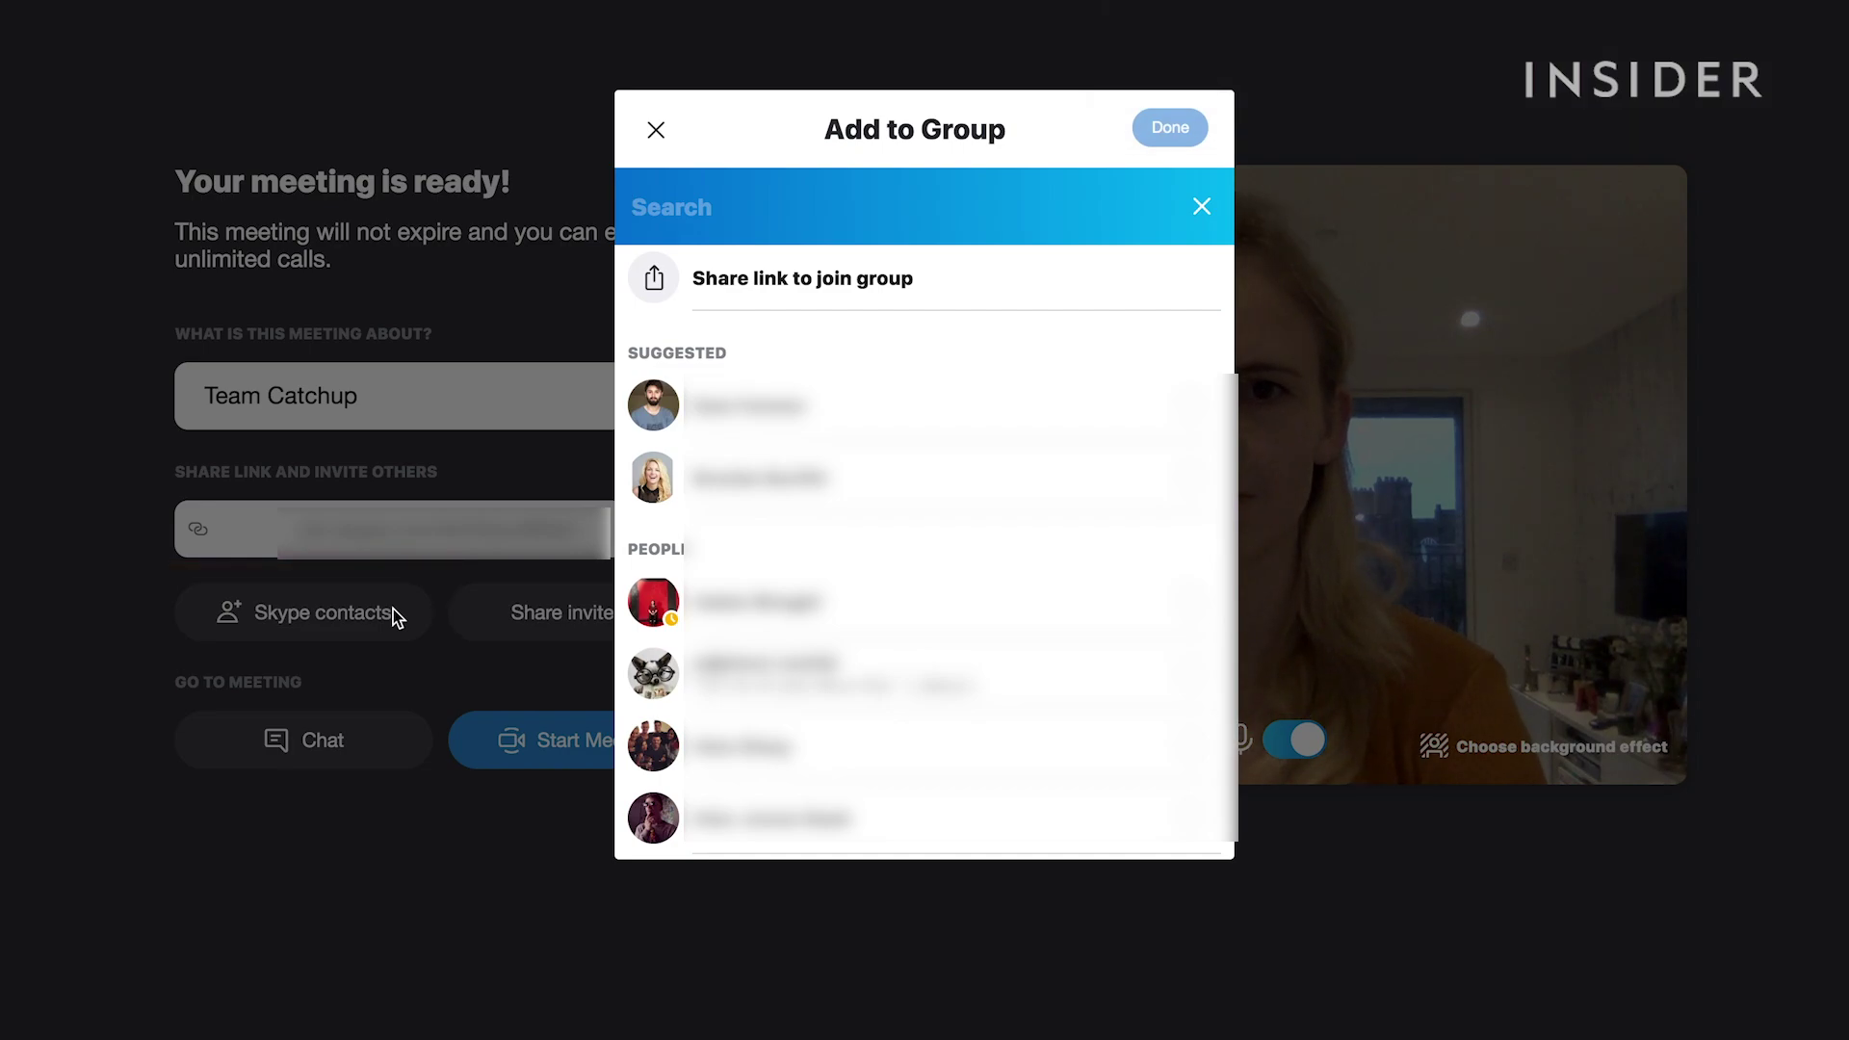
# - Invite the suggested contact, check the Share invite options, and start the Team Catchup meeting
pyautogui.click(1185, 410)
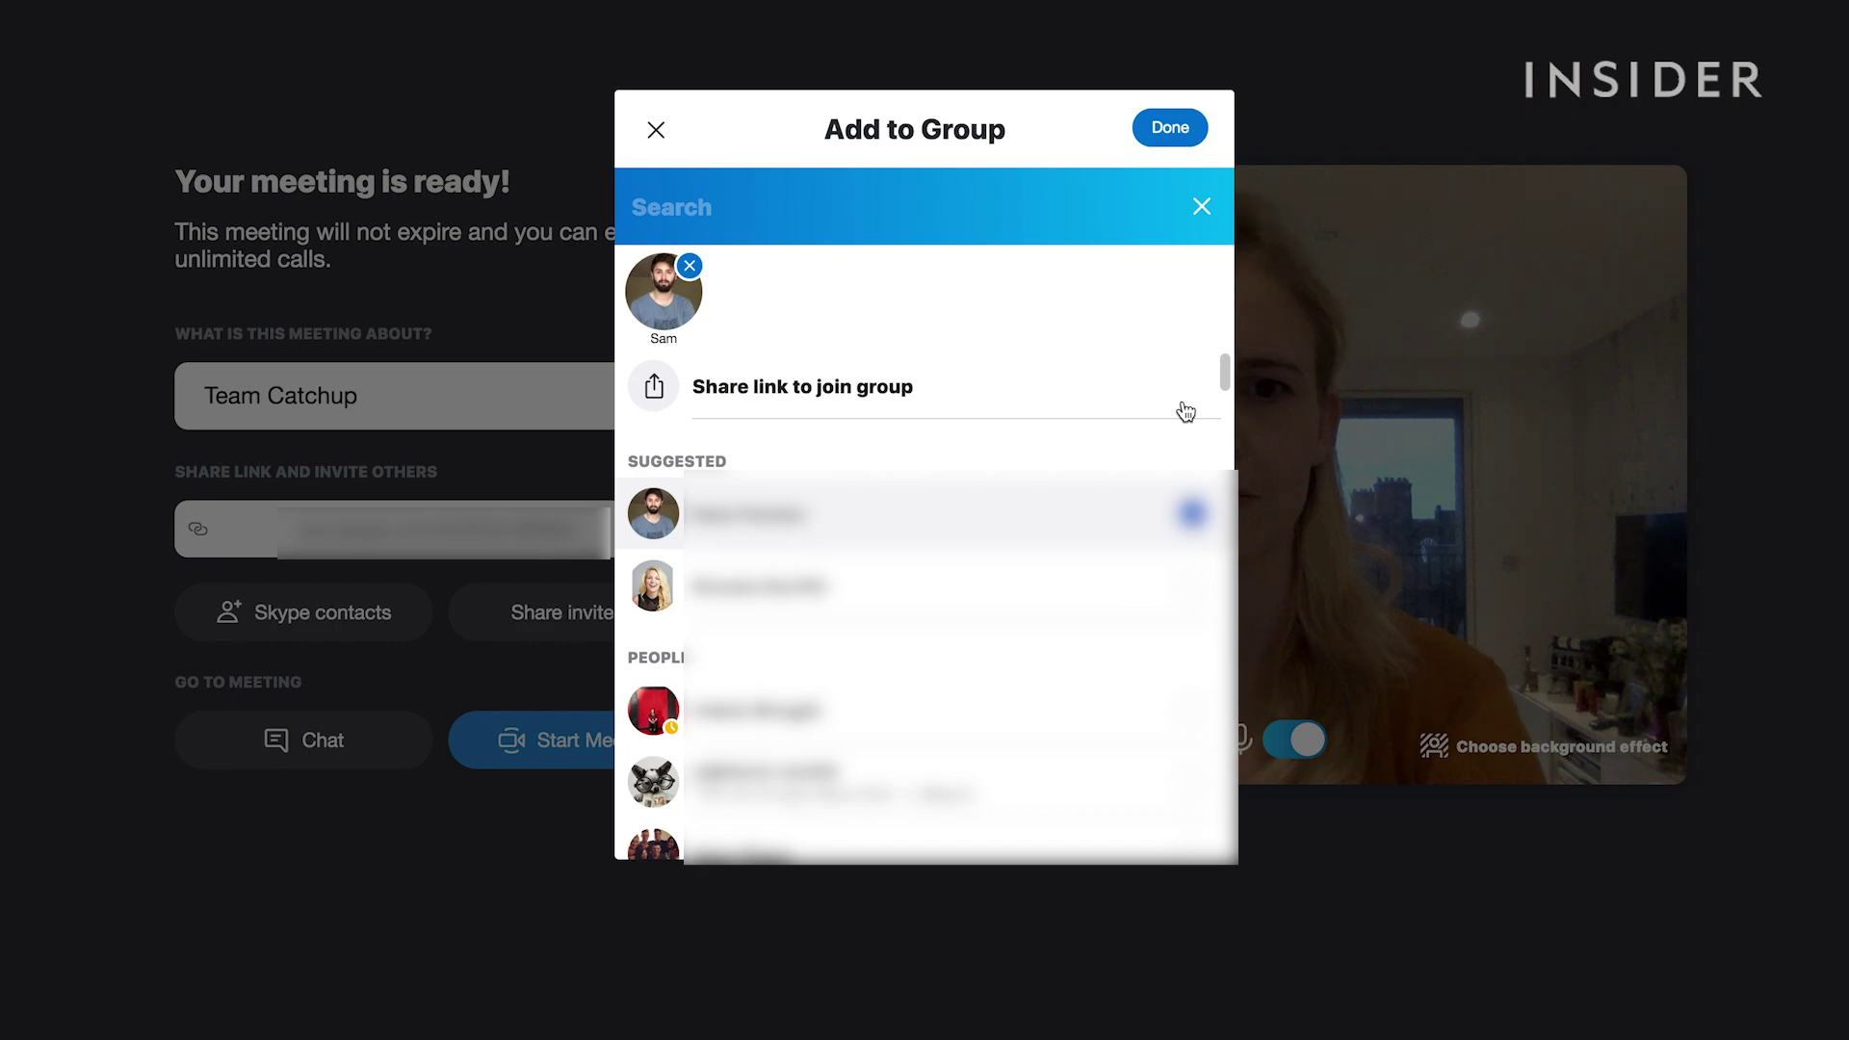
pyautogui.click(1168, 127)
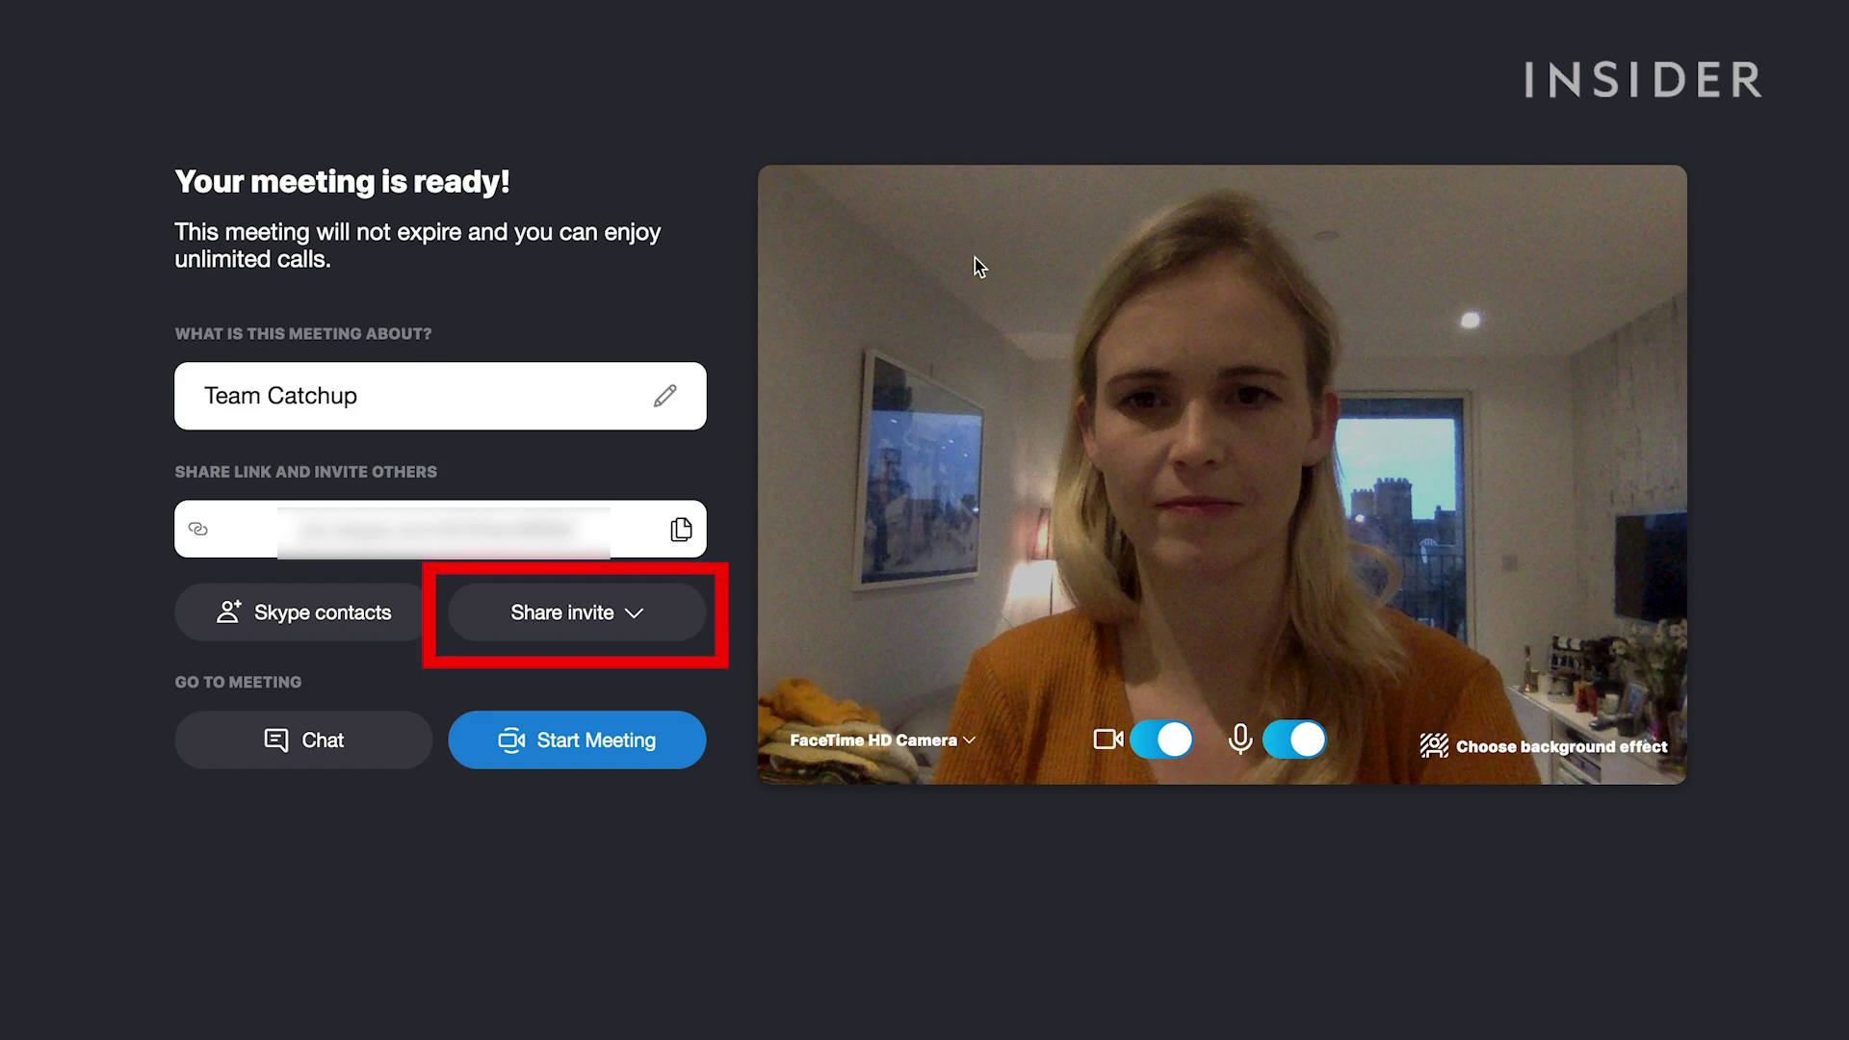
pyautogui.click(631, 617)
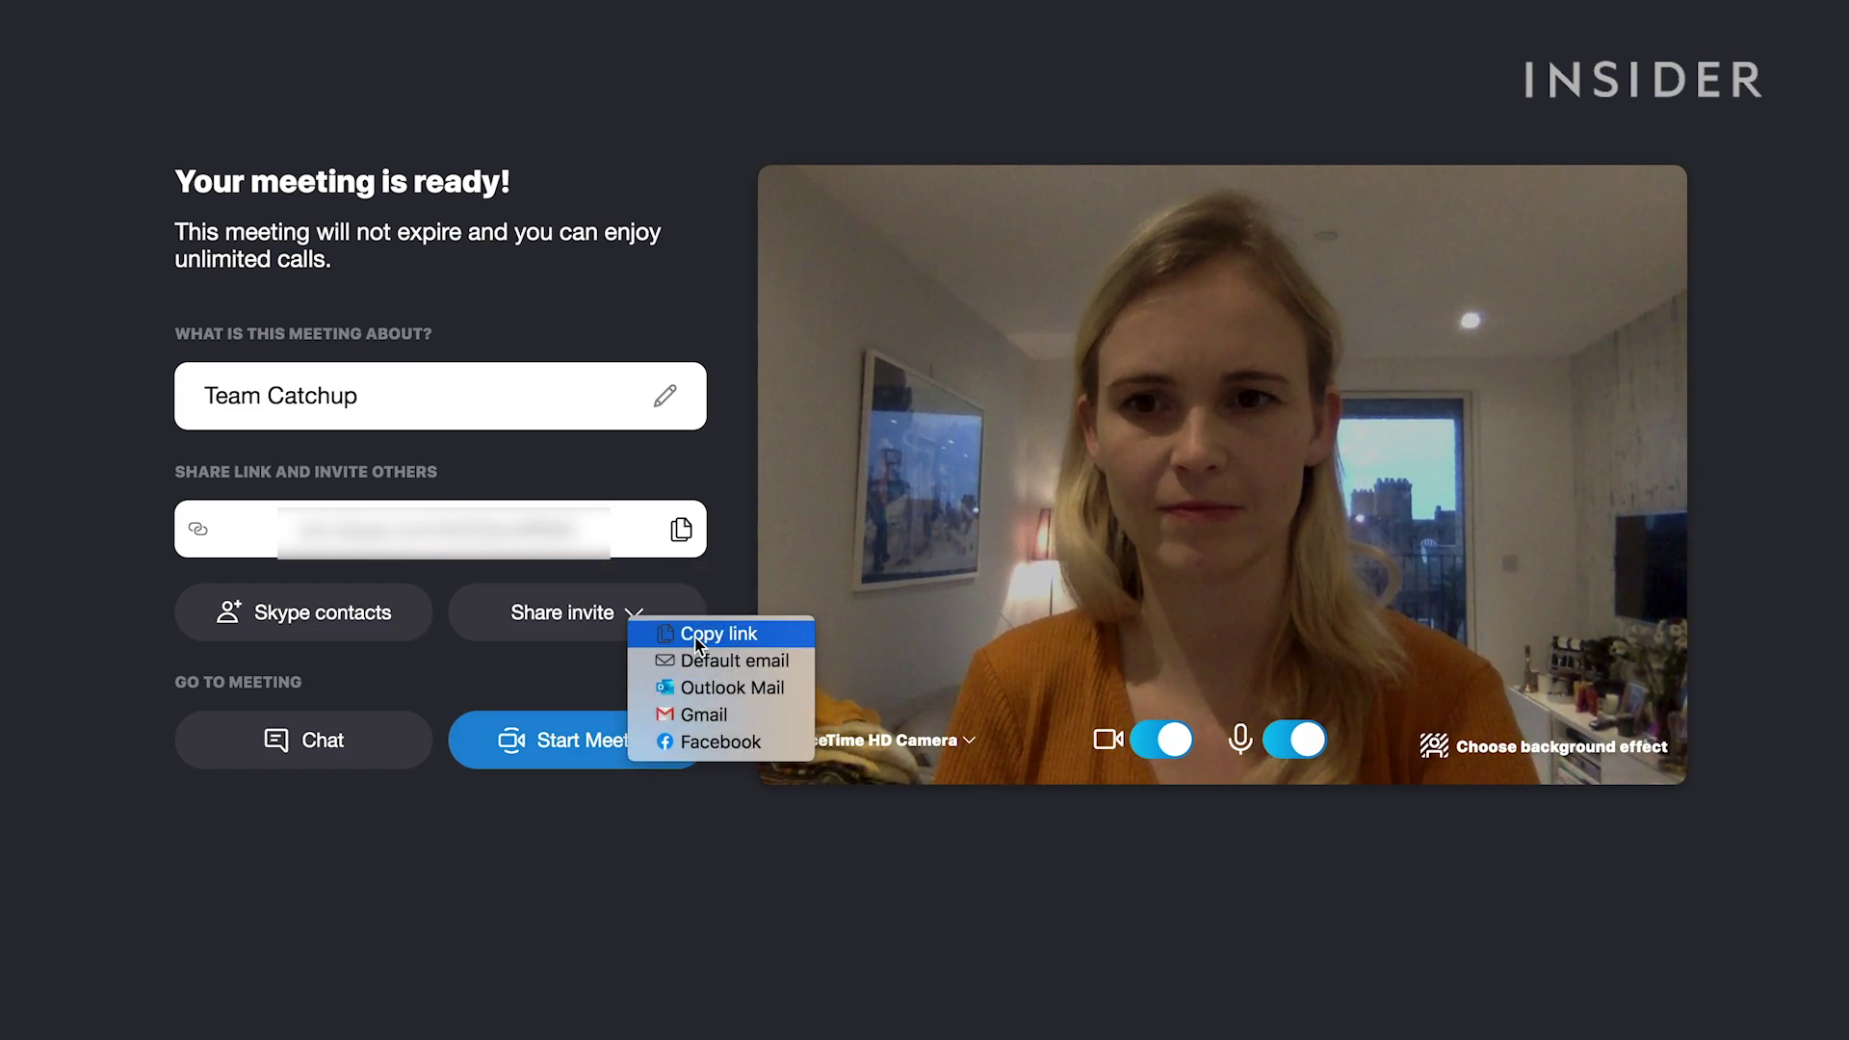
pyautogui.click(587, 674)
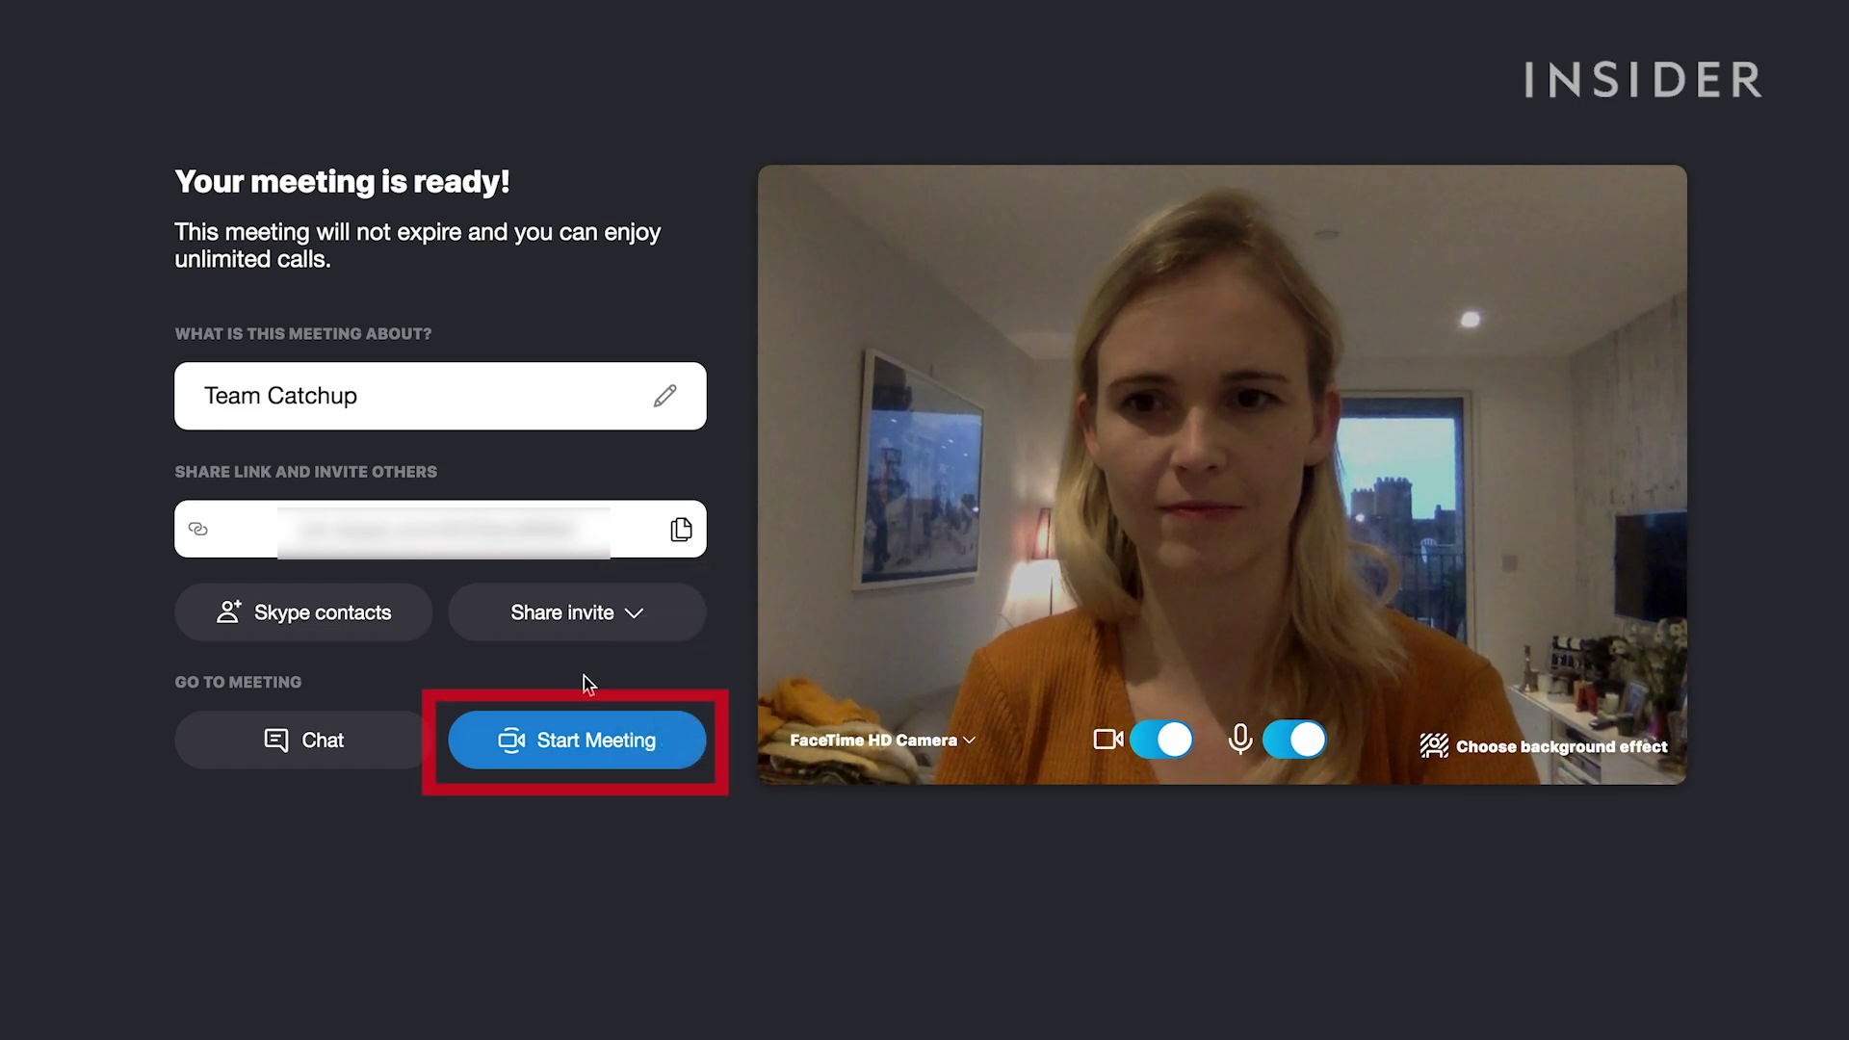
pyautogui.click(581, 744)
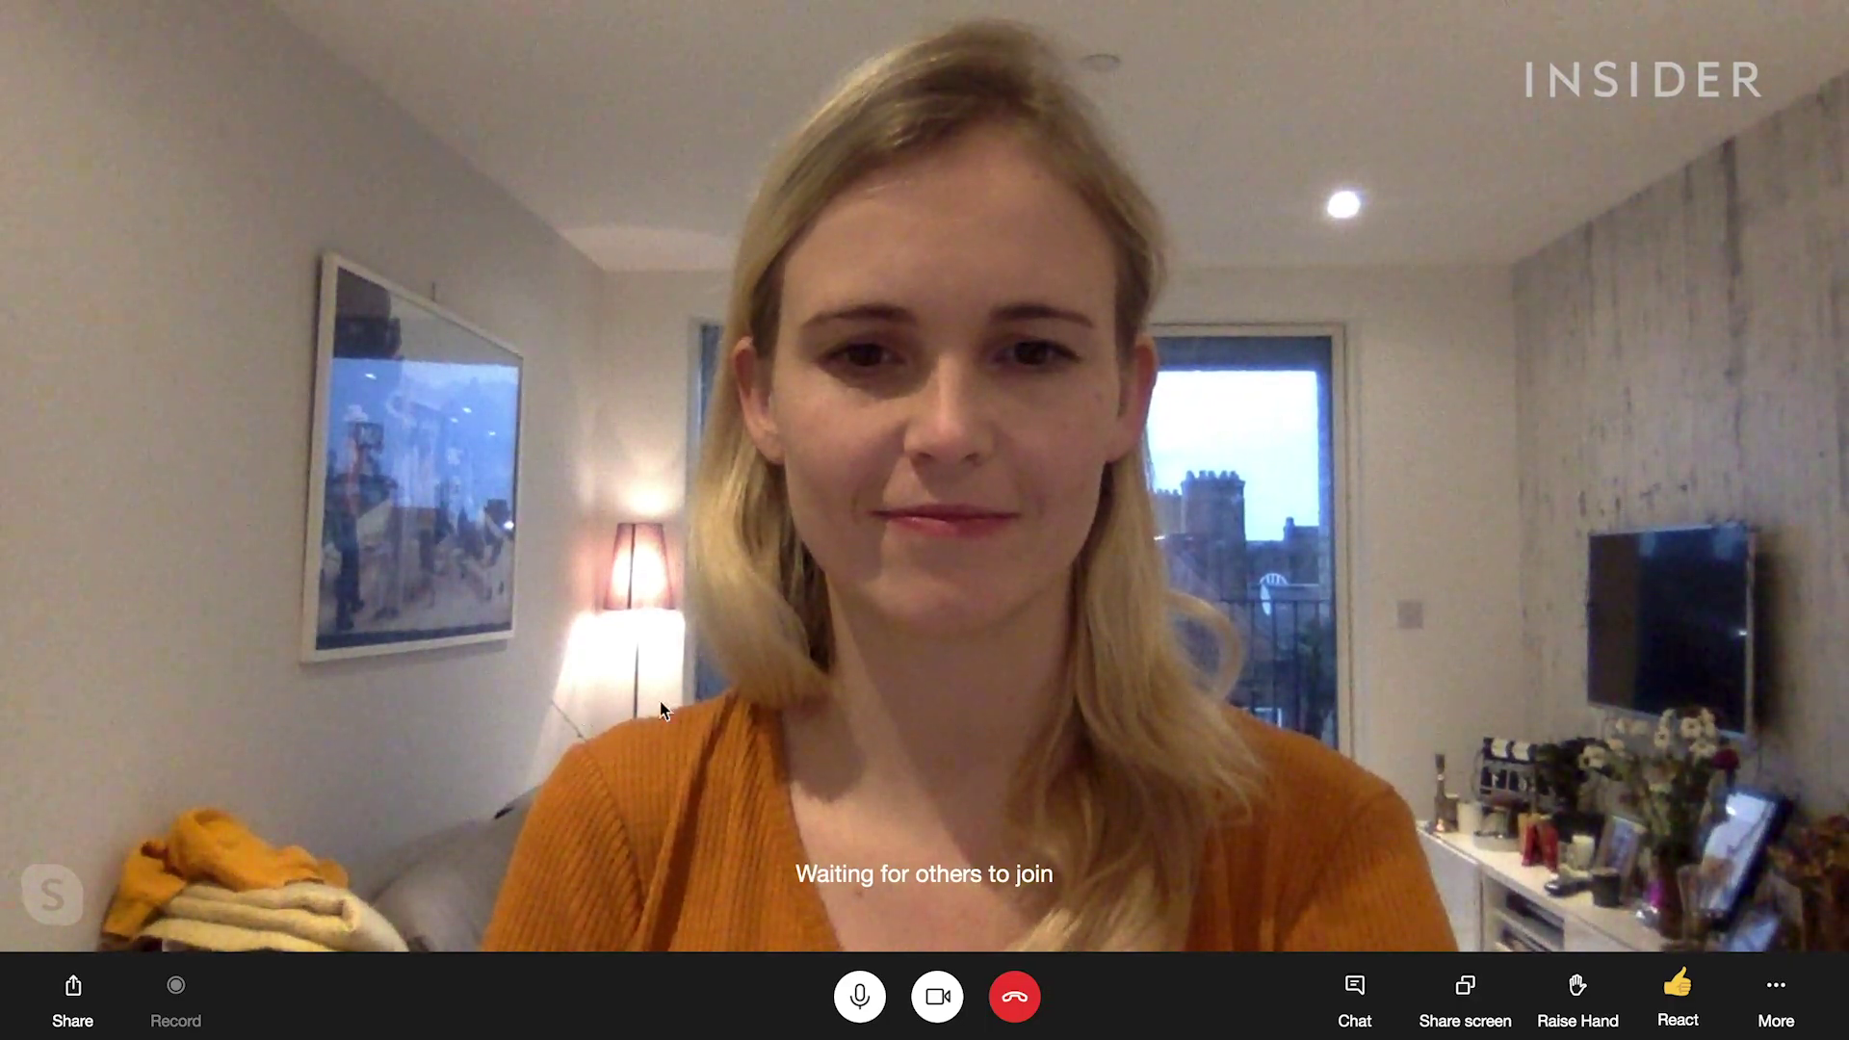
# - Mute and unmute the microphone, then turn the camera off
pyautogui.click(862, 1002)
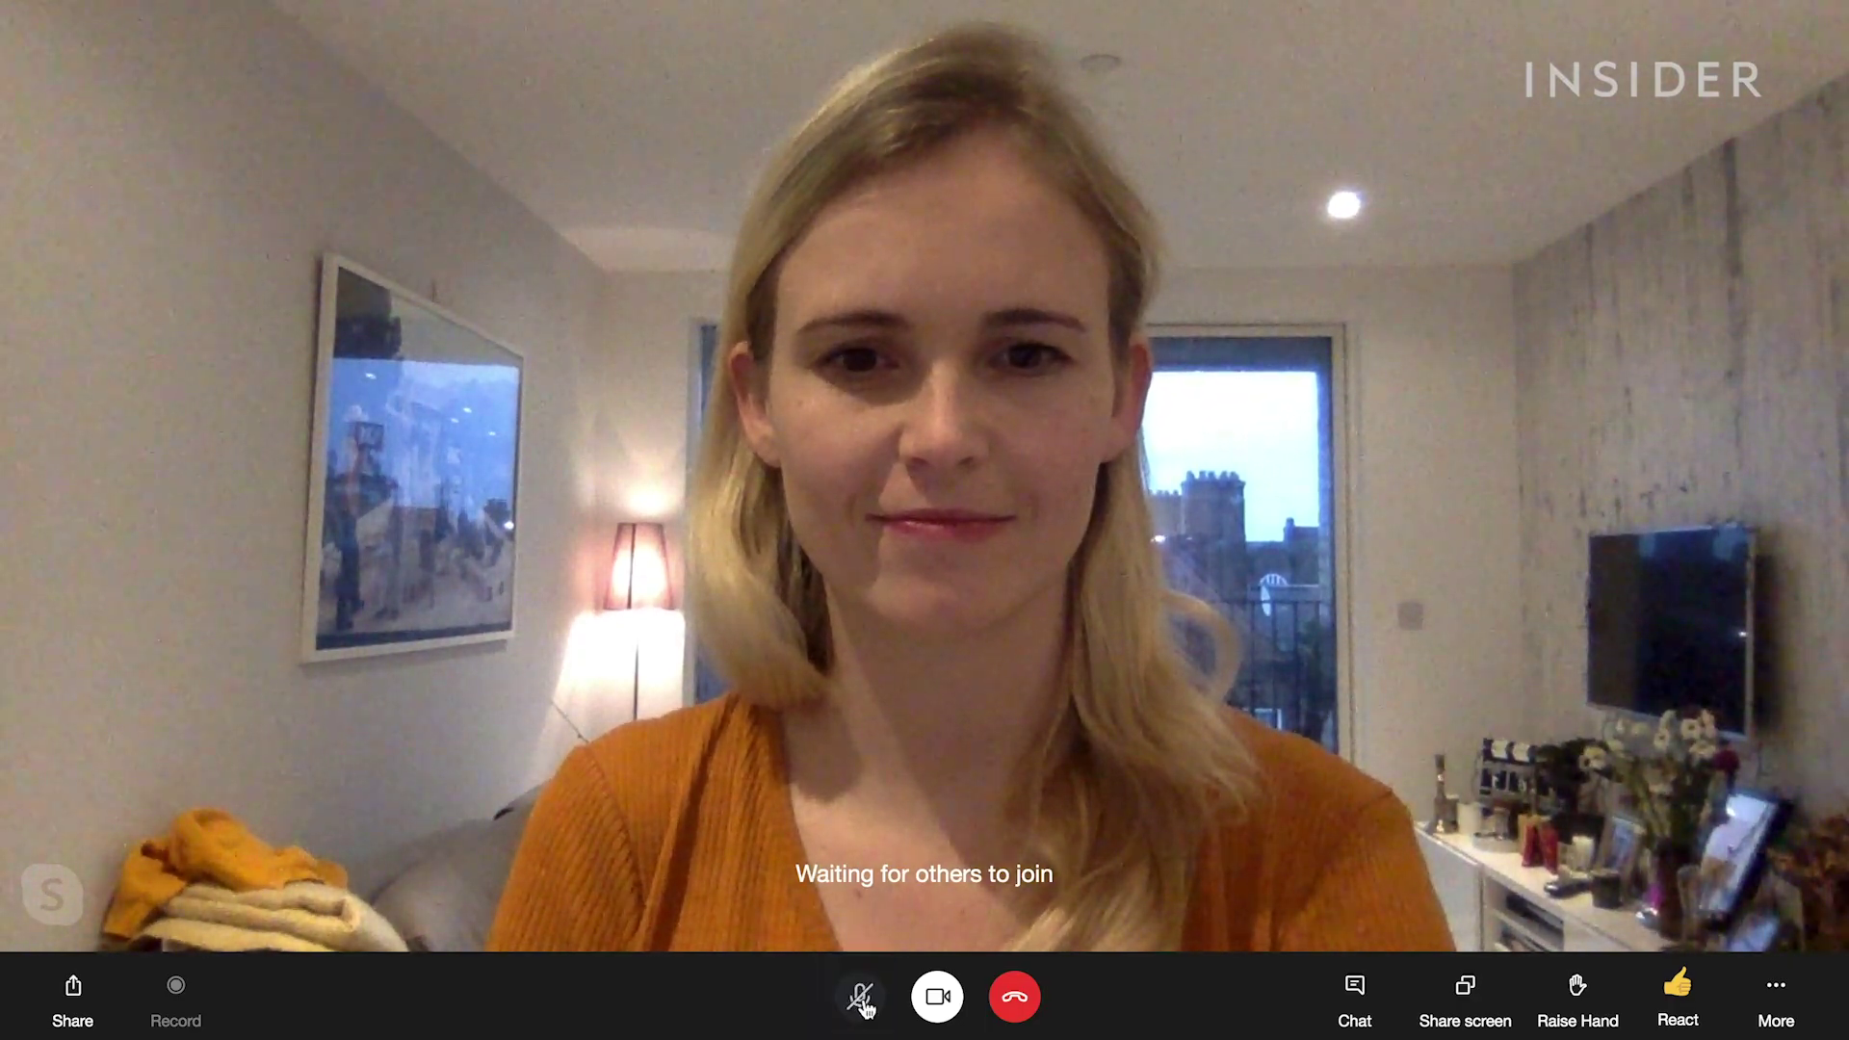
pyautogui.click(862, 1002)
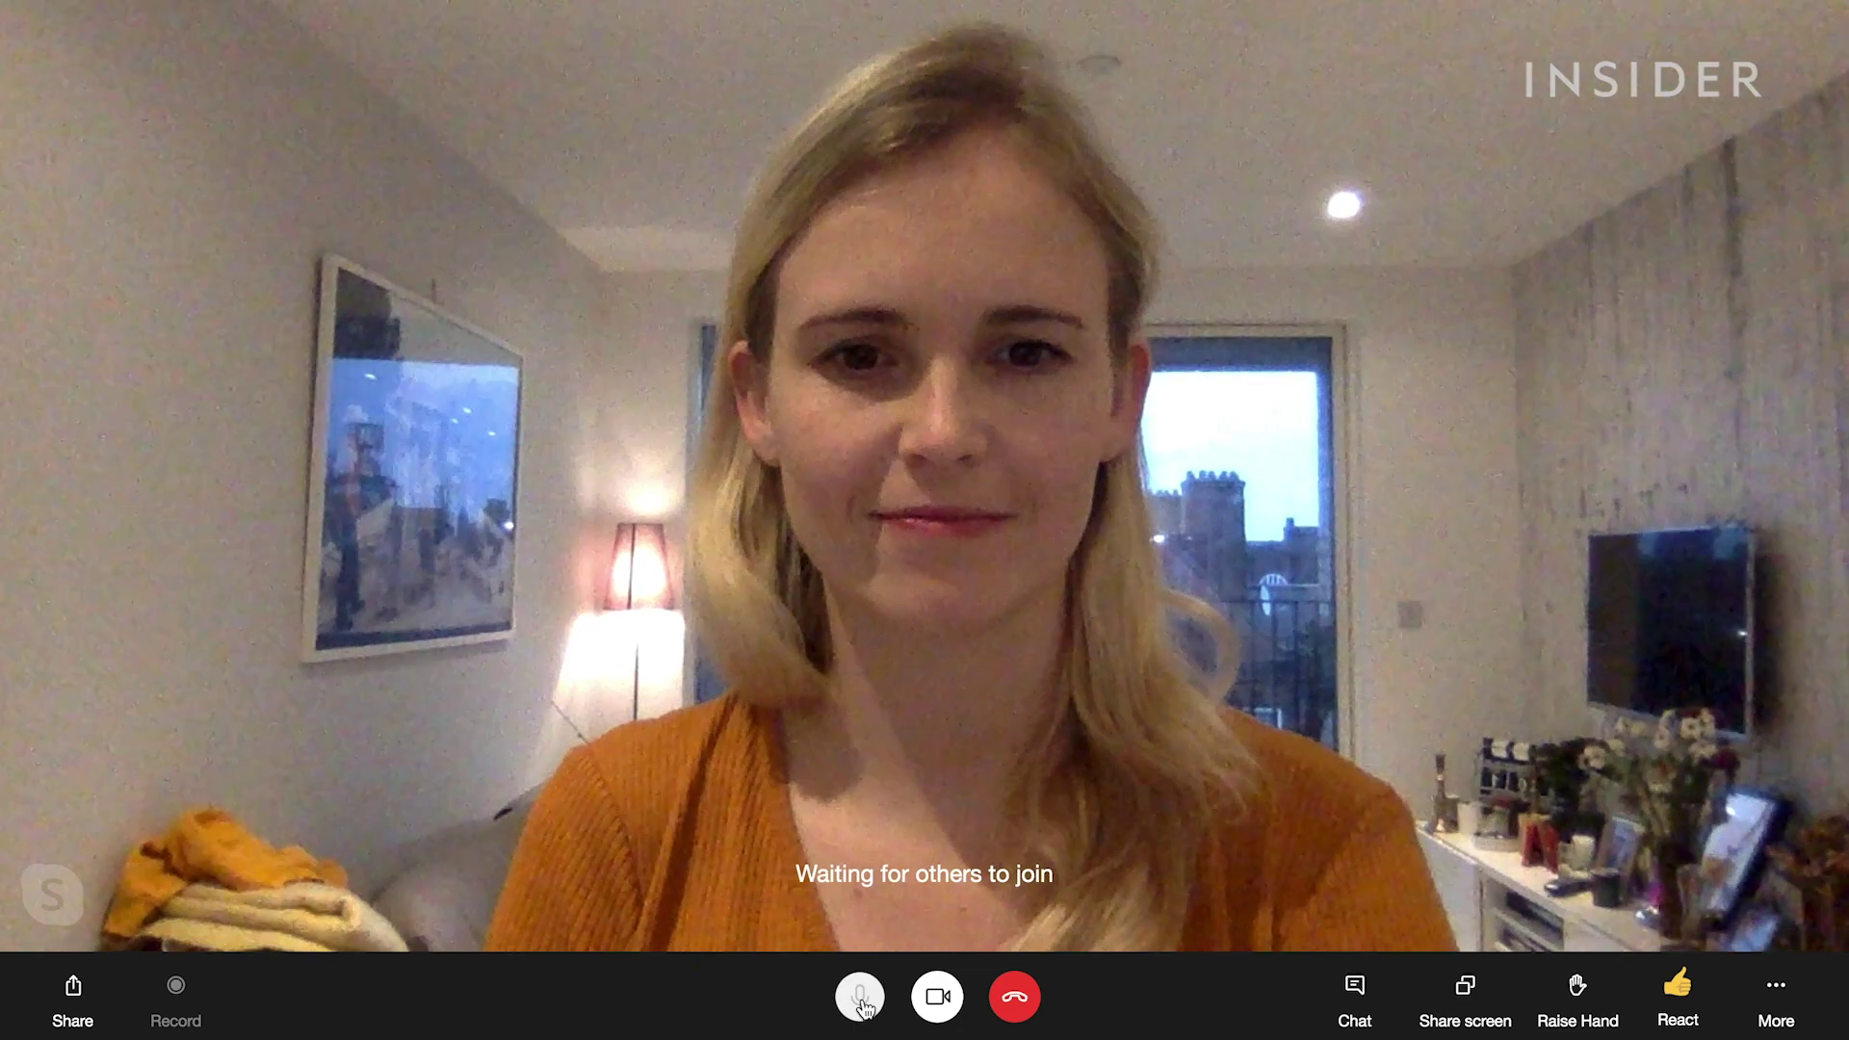
pyautogui.click(938, 1002)
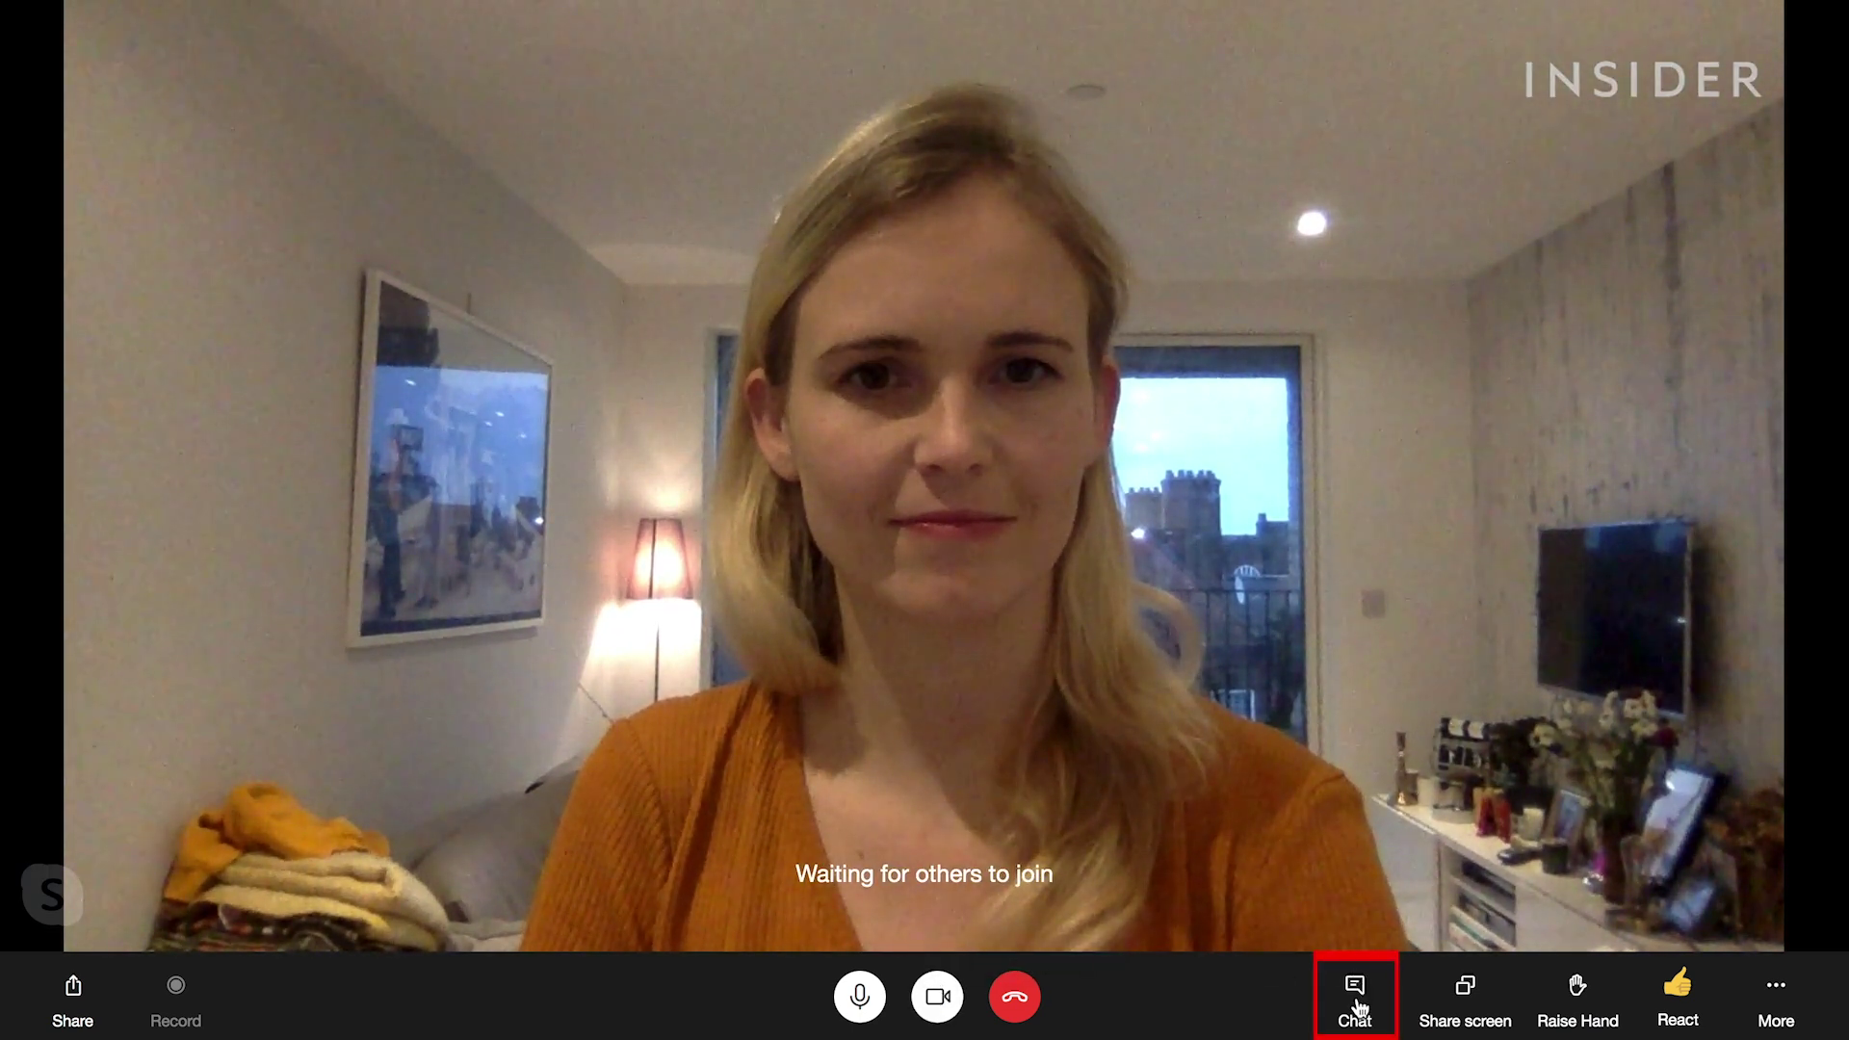
# - Send 'Ping any agenda ideas in the chat here!' in the meeting chat
pyautogui.click(1355, 1002)
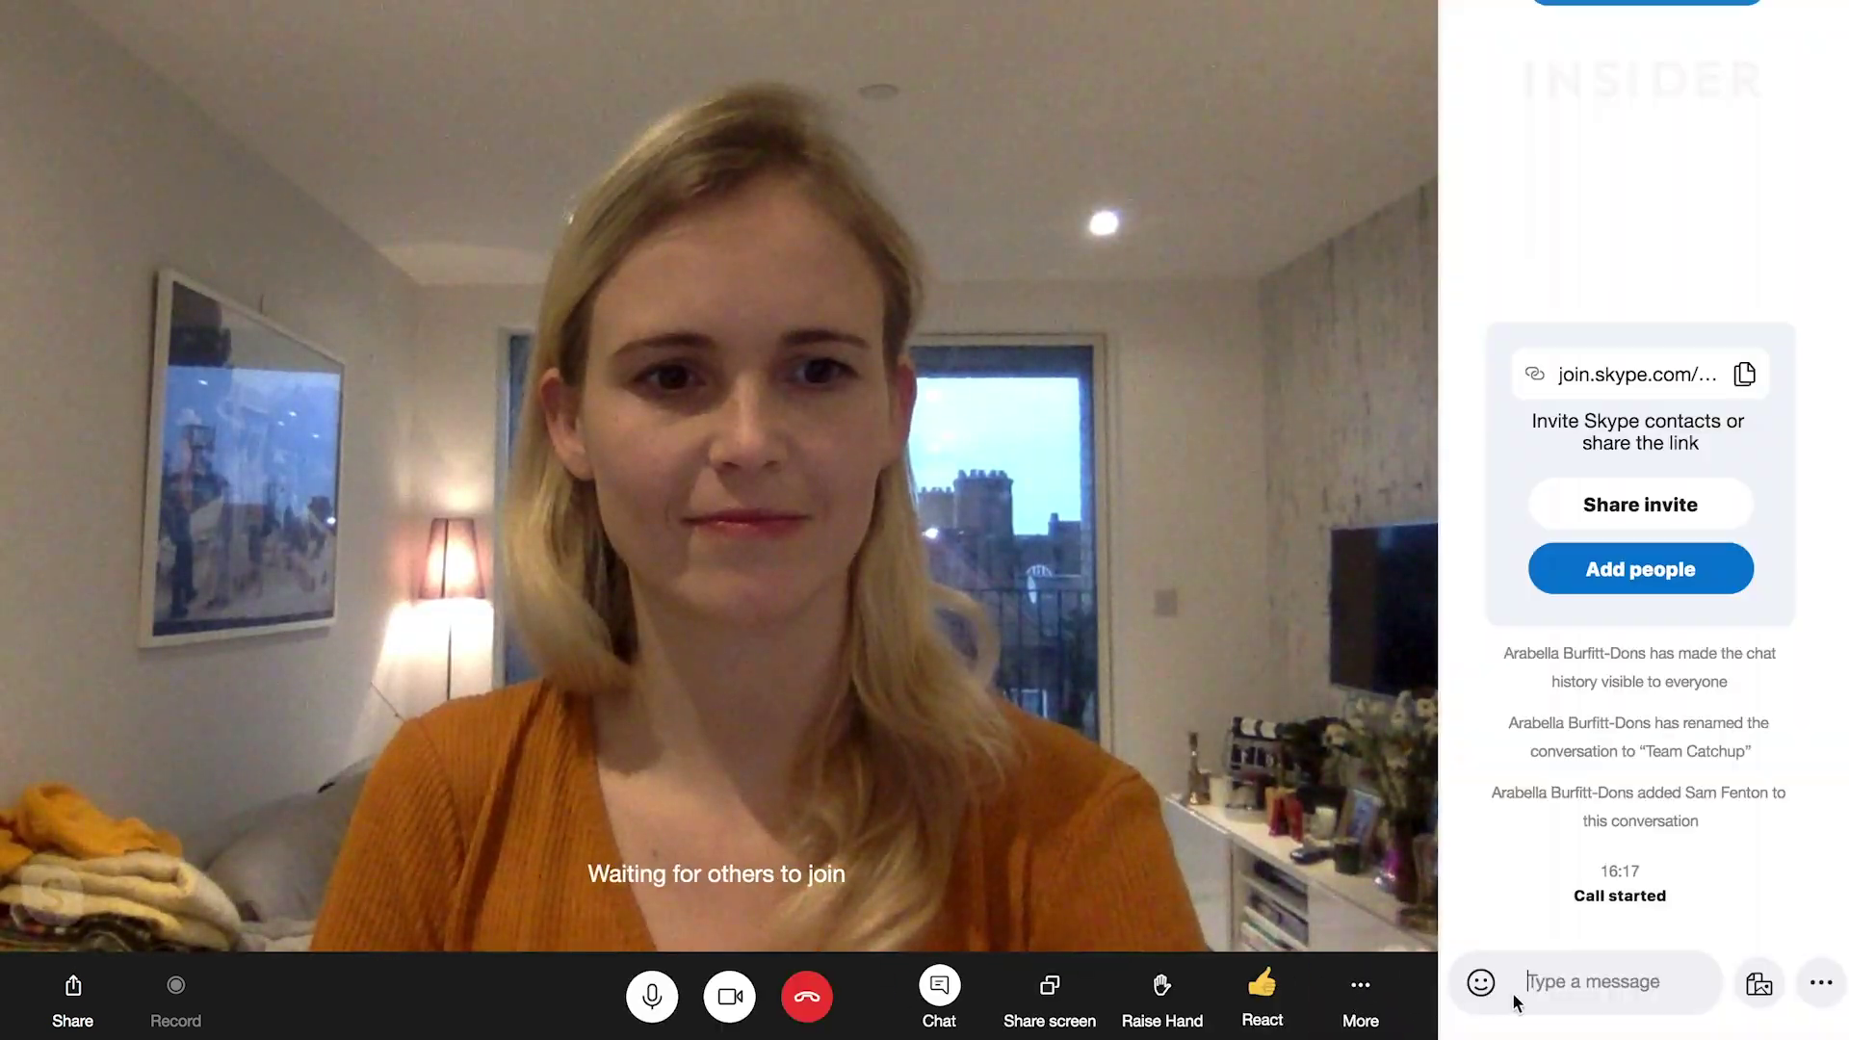
pyautogui.write('Ping and')
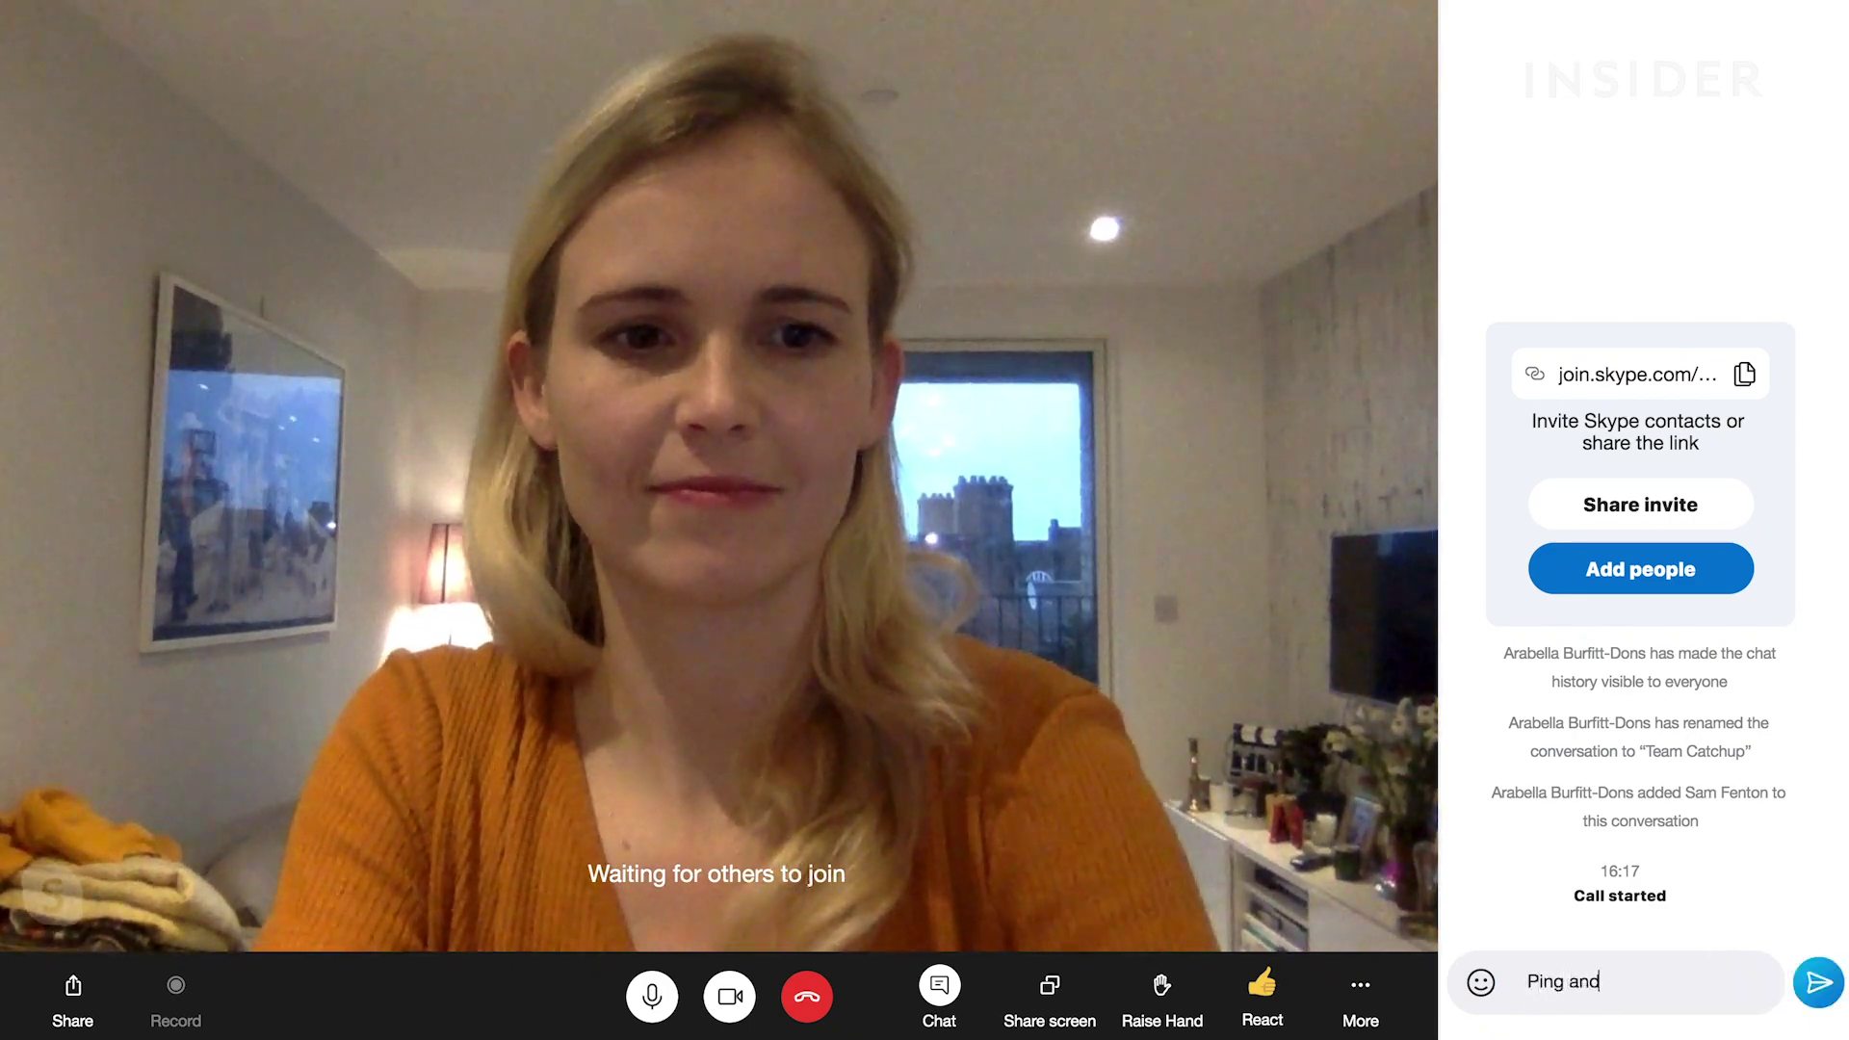
pyautogui.press('BackSpace')
pyautogui.write('y agenda ideas in the chat her!')
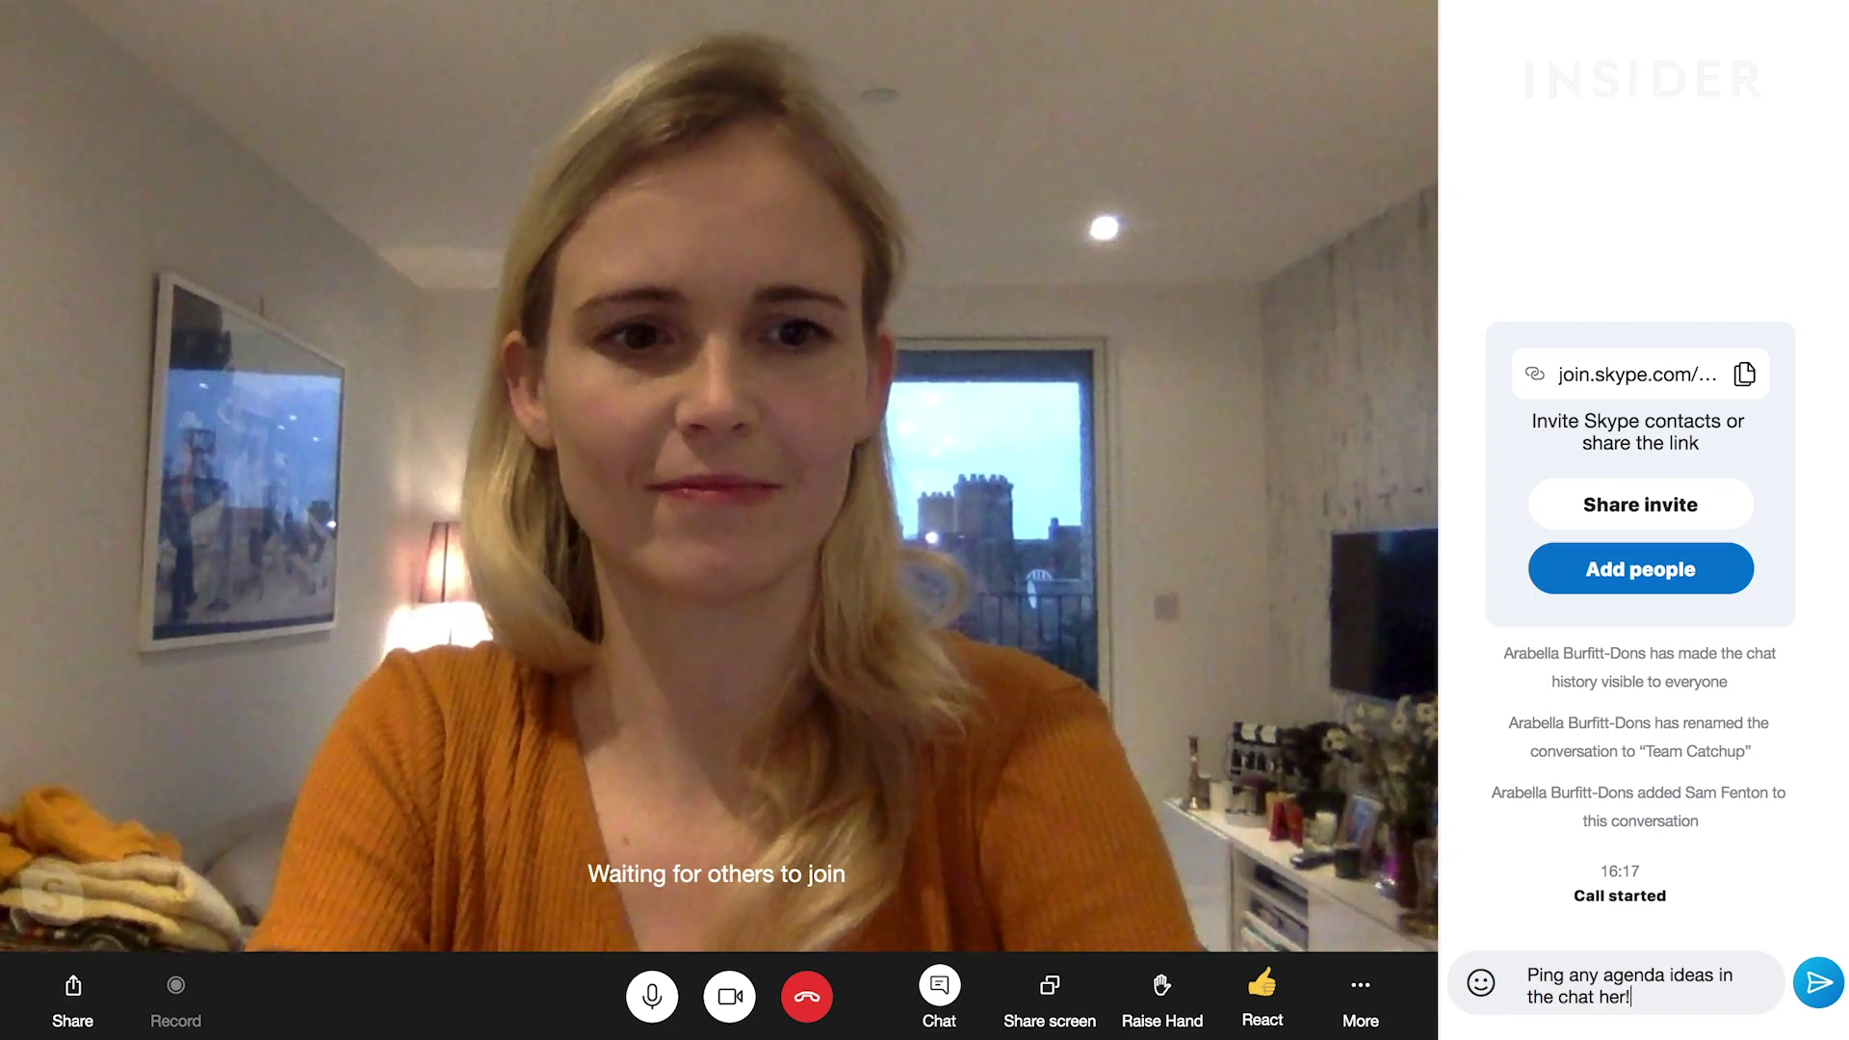
pyautogui.press('BackSpace')
pyautogui.write('e!')
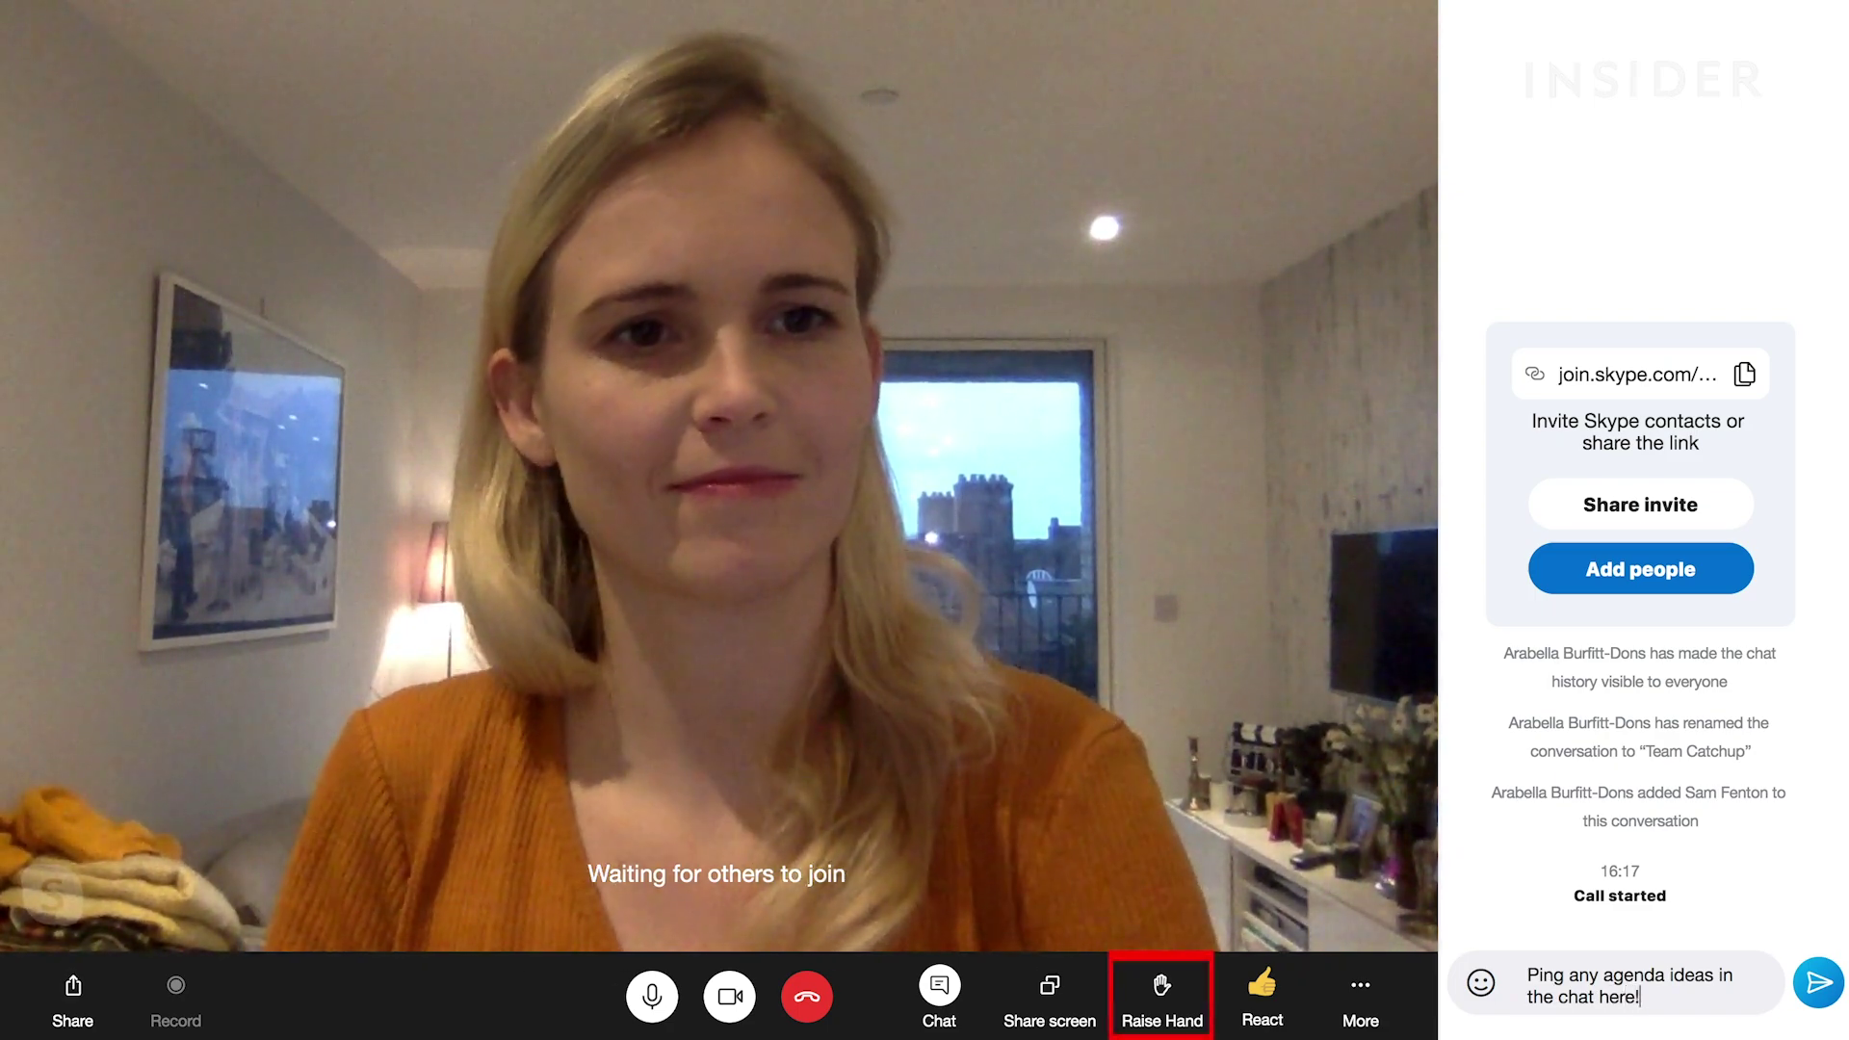
pyautogui.press('Return')
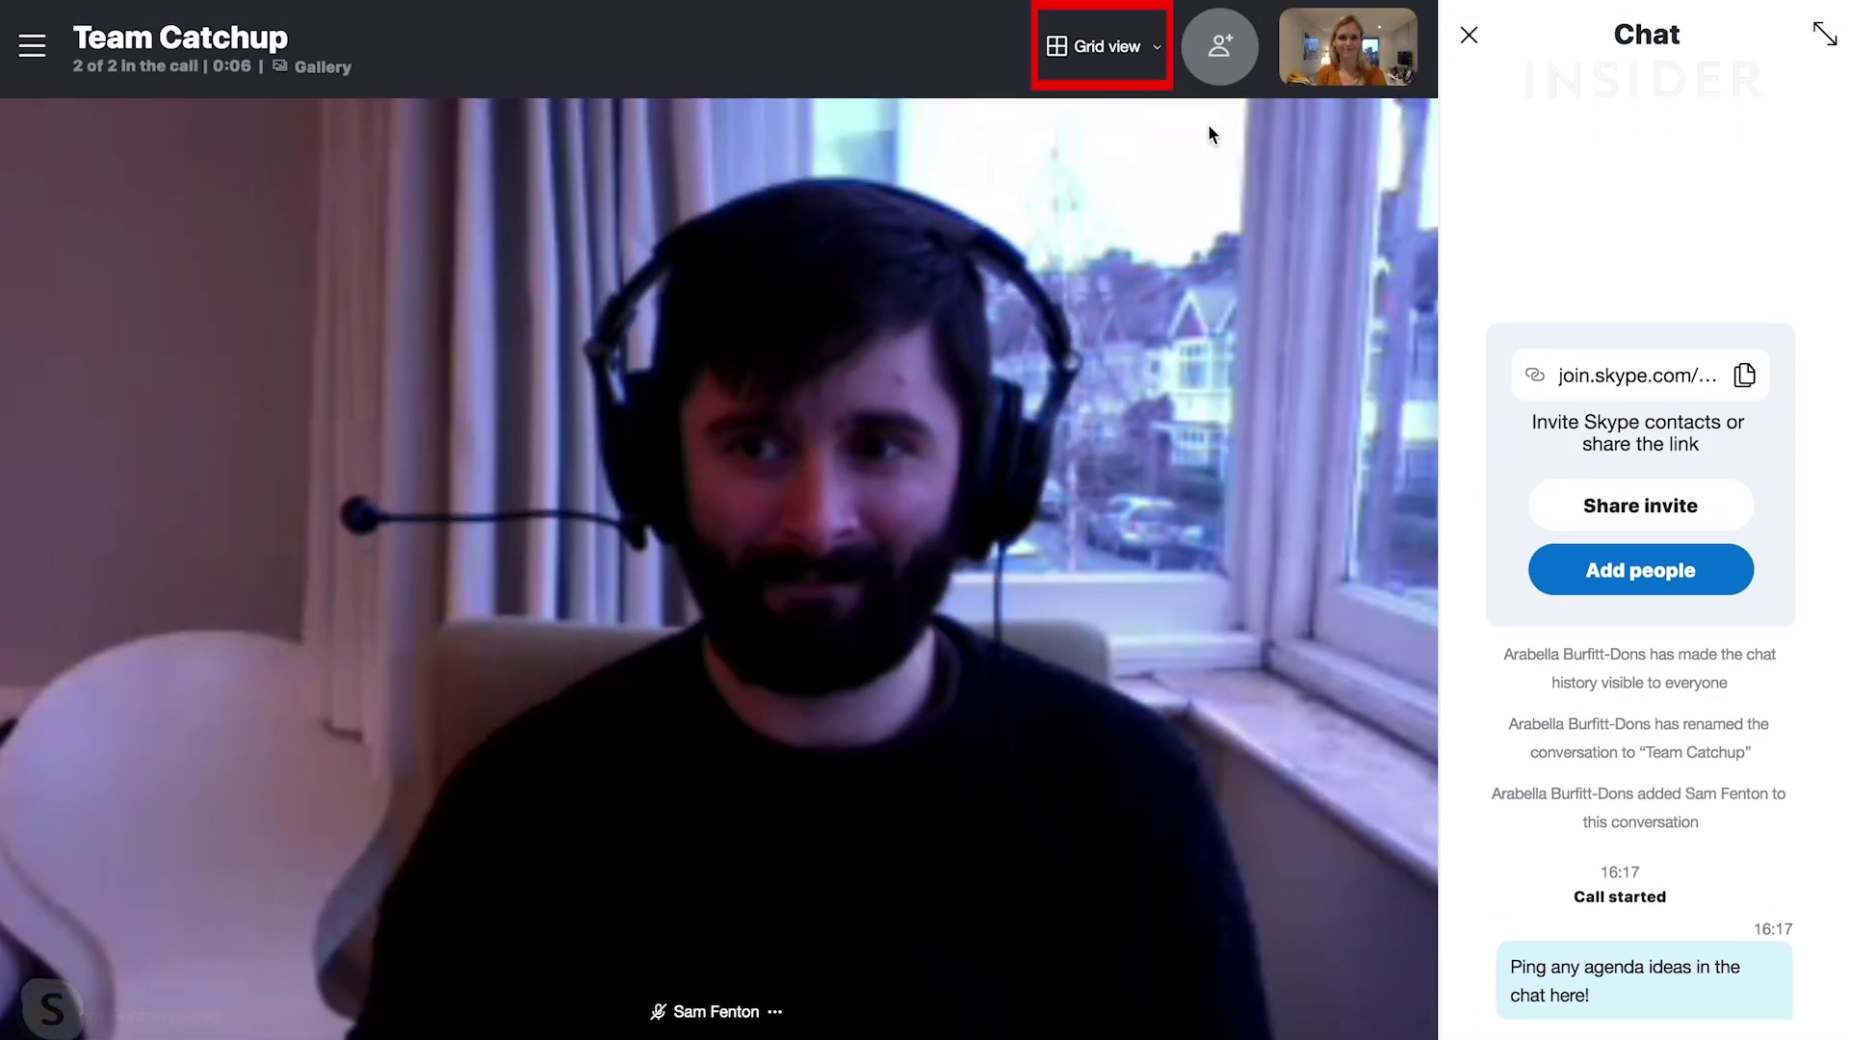
# - Record the Team Catchup call, then hang up to leave the meeting
pyautogui.click(1156, 50)
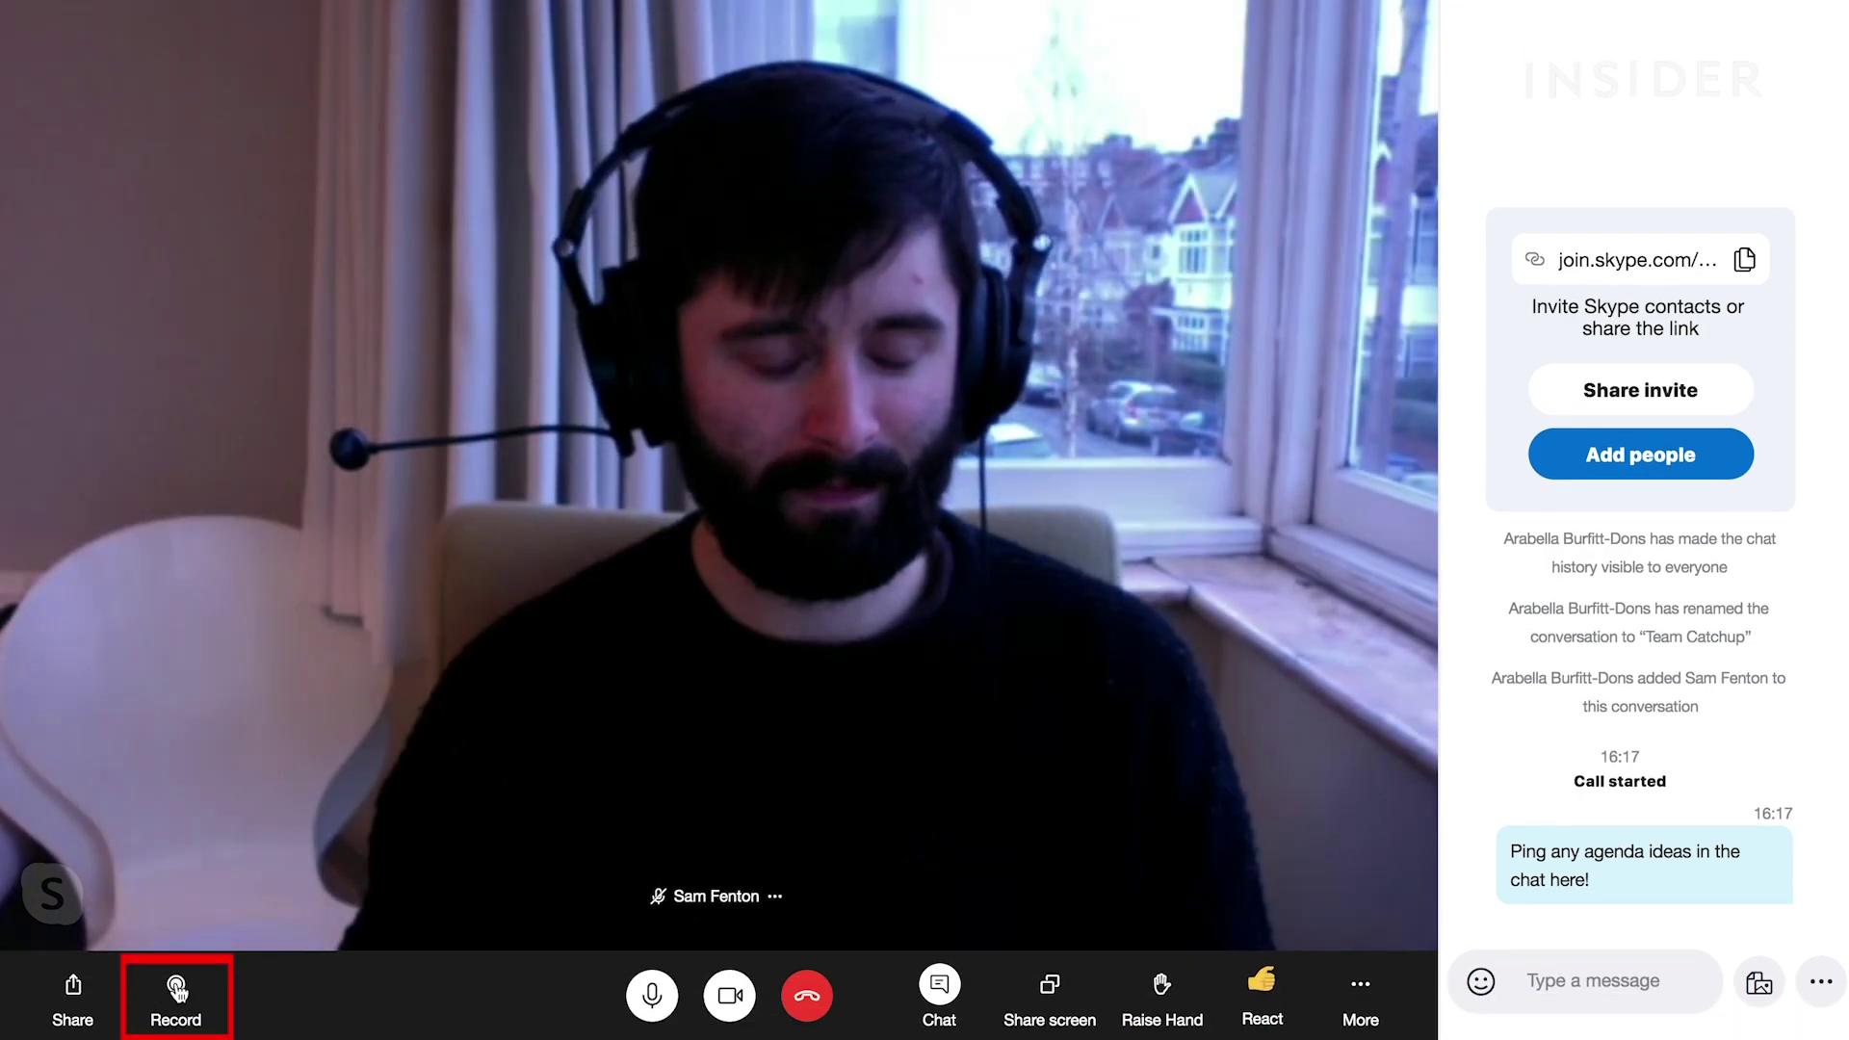
pyautogui.click(176, 989)
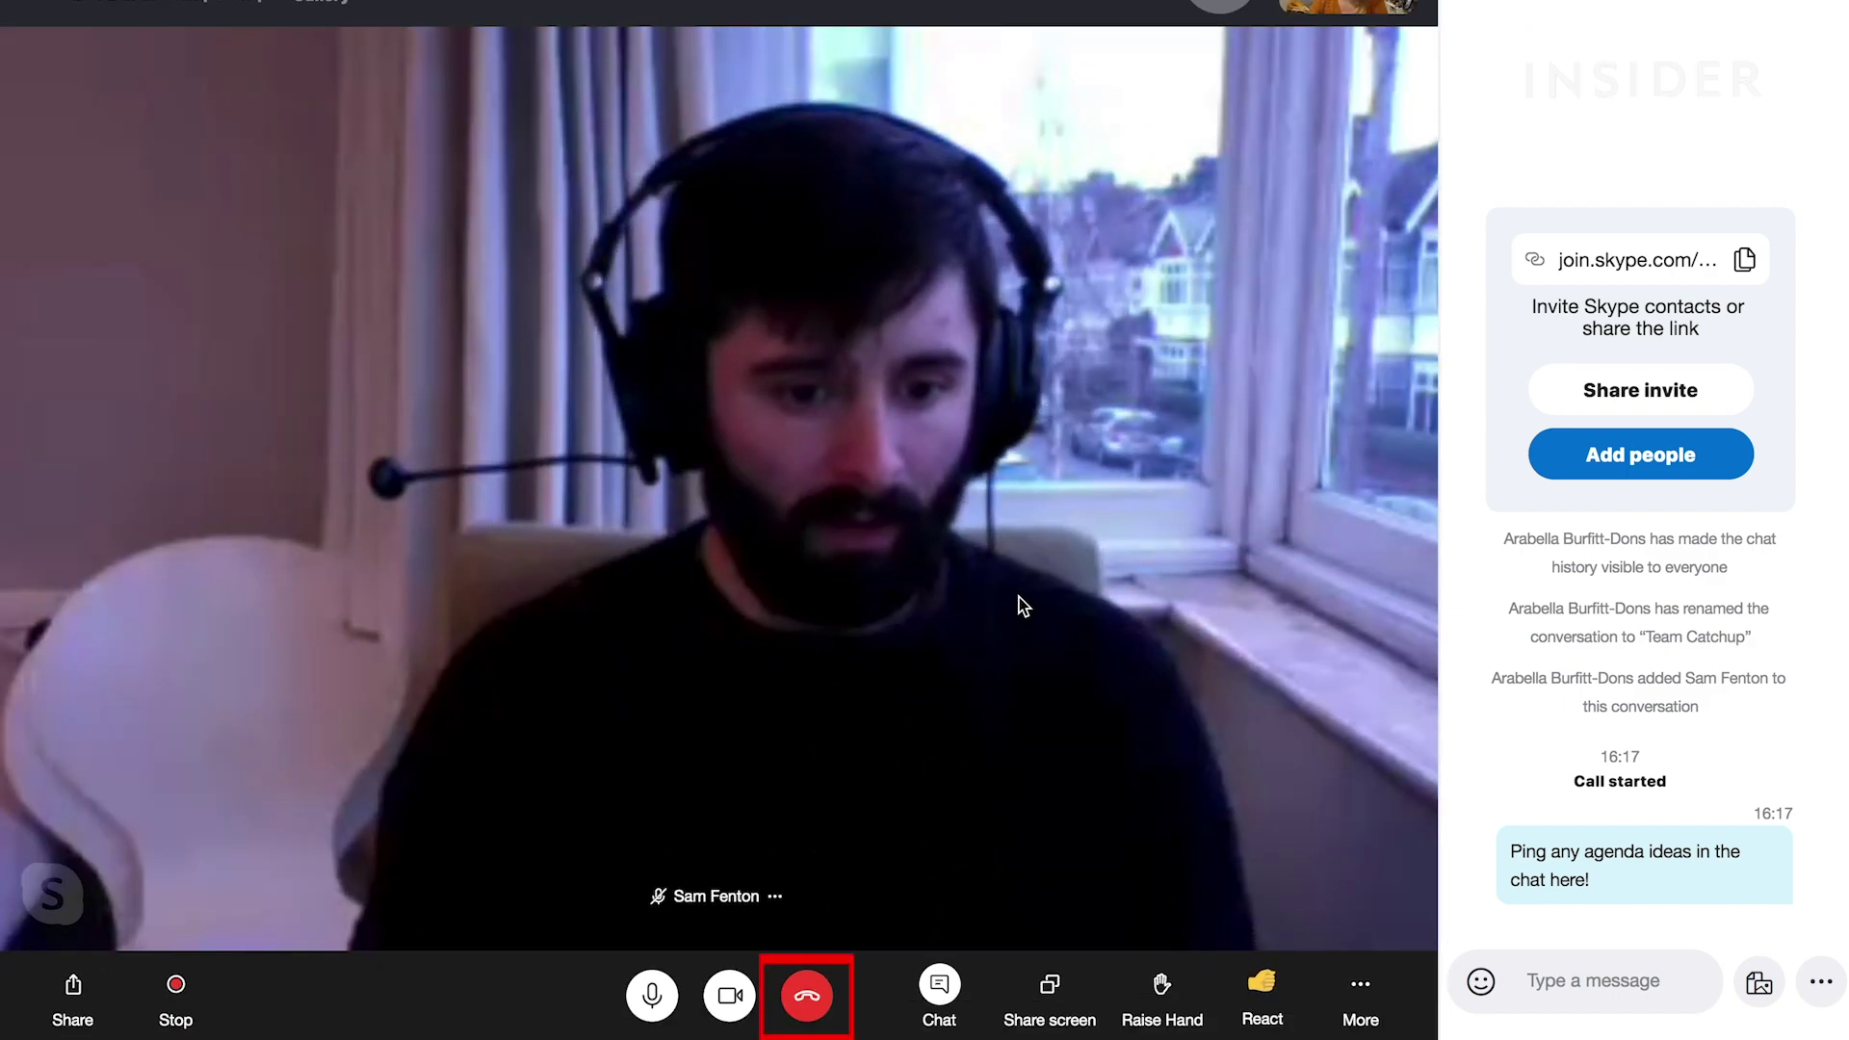
pyautogui.click(807, 1002)
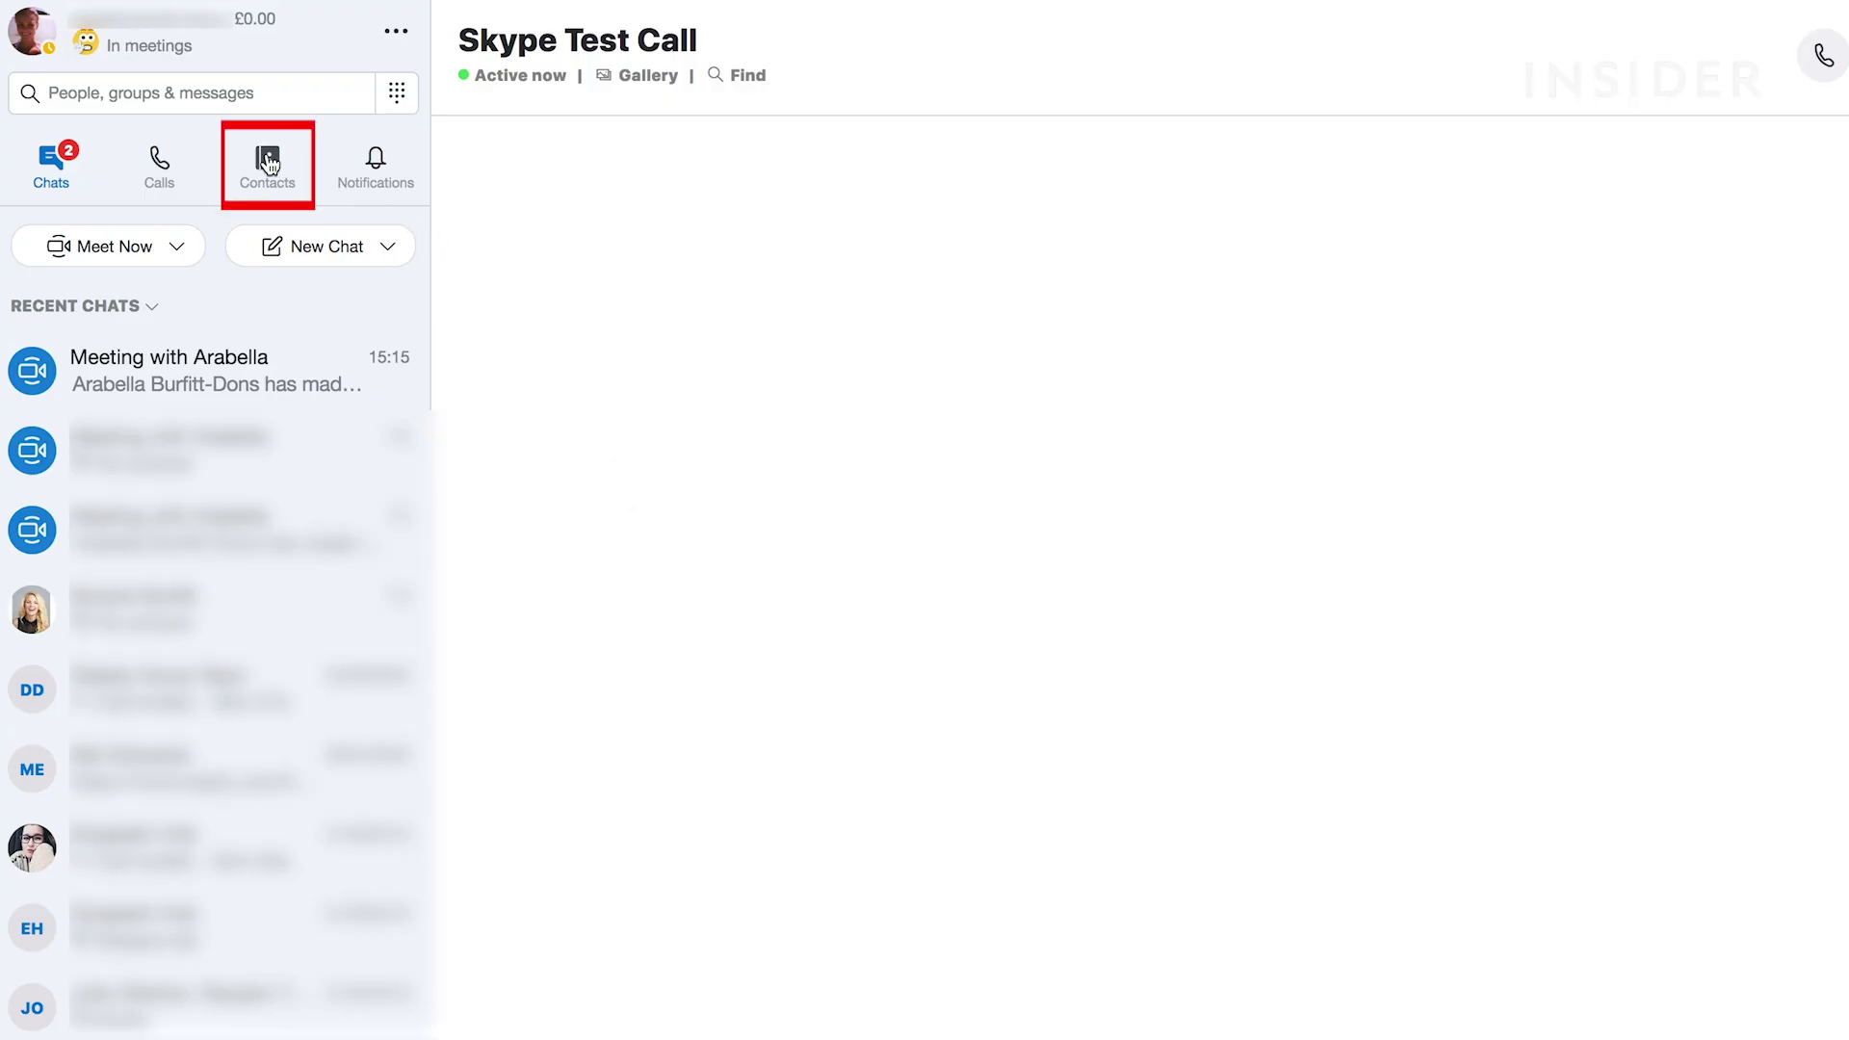
# - Start a new contact from the Contacts list and search for the person's Skype name
pyautogui.click(268, 164)
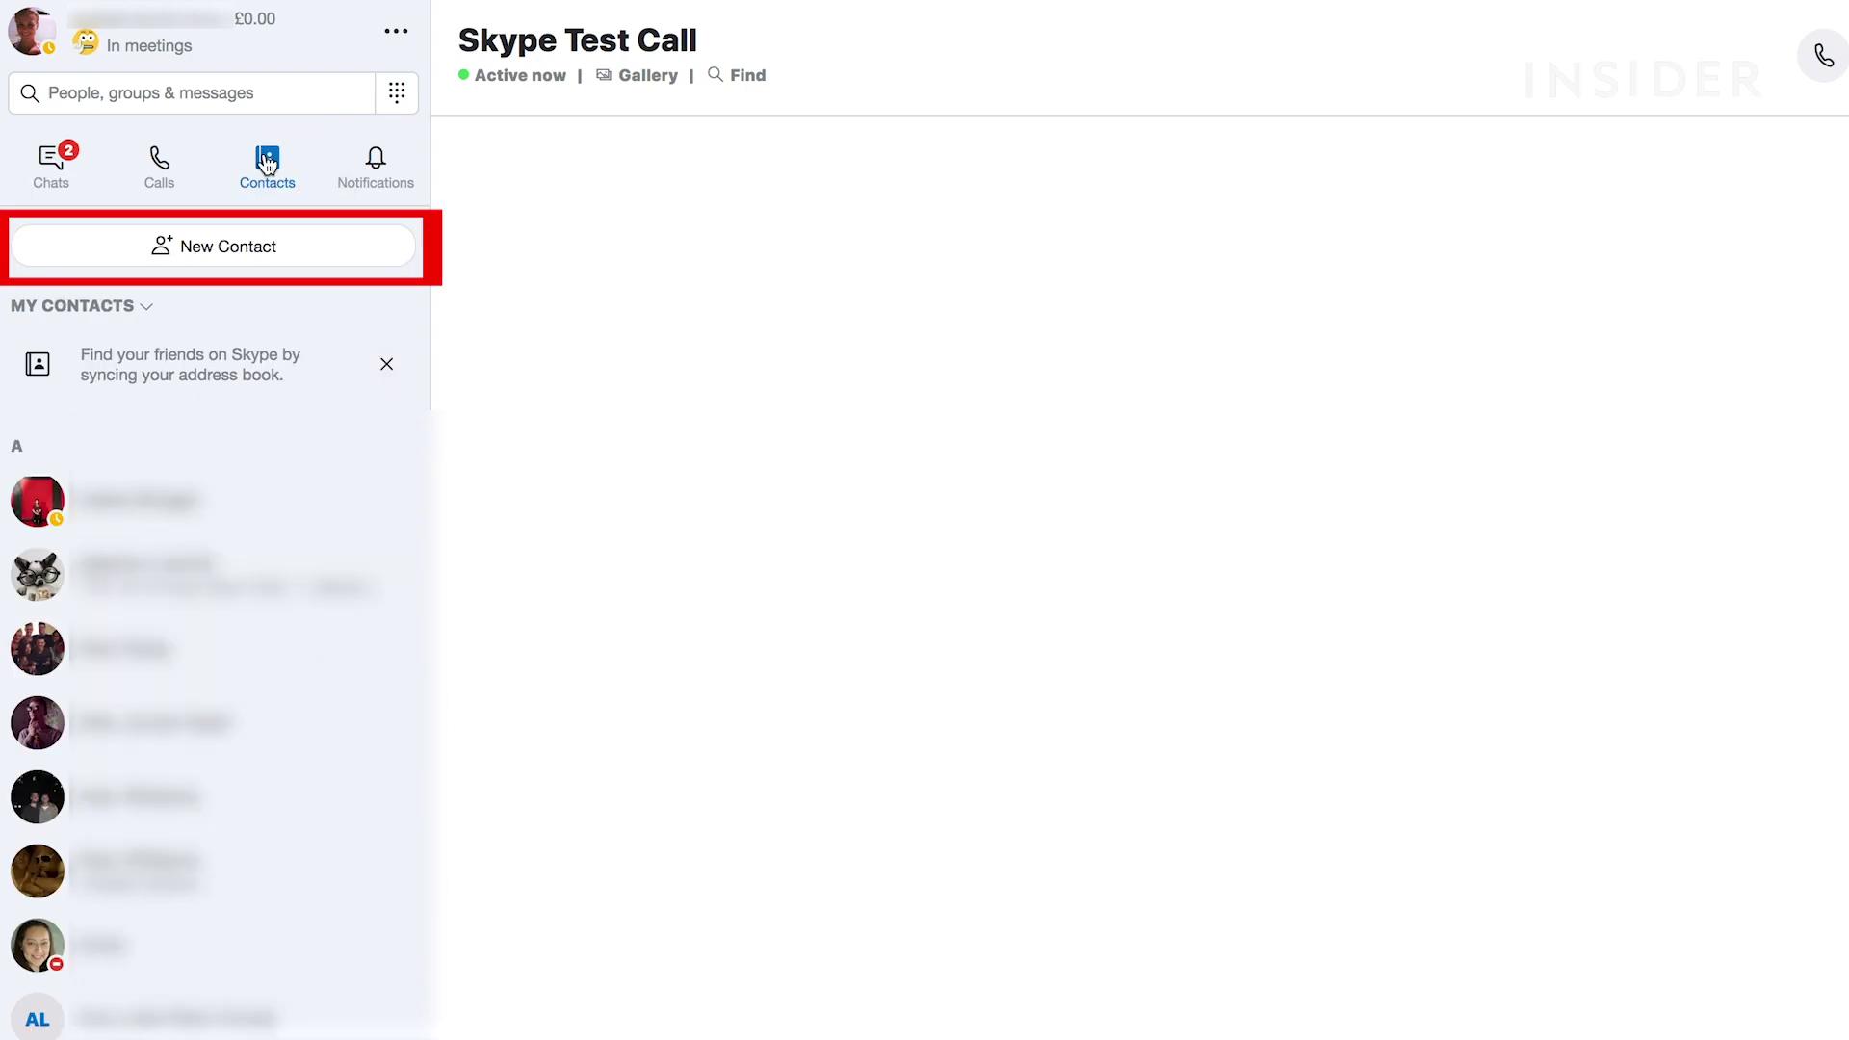
pyautogui.click(265, 251)
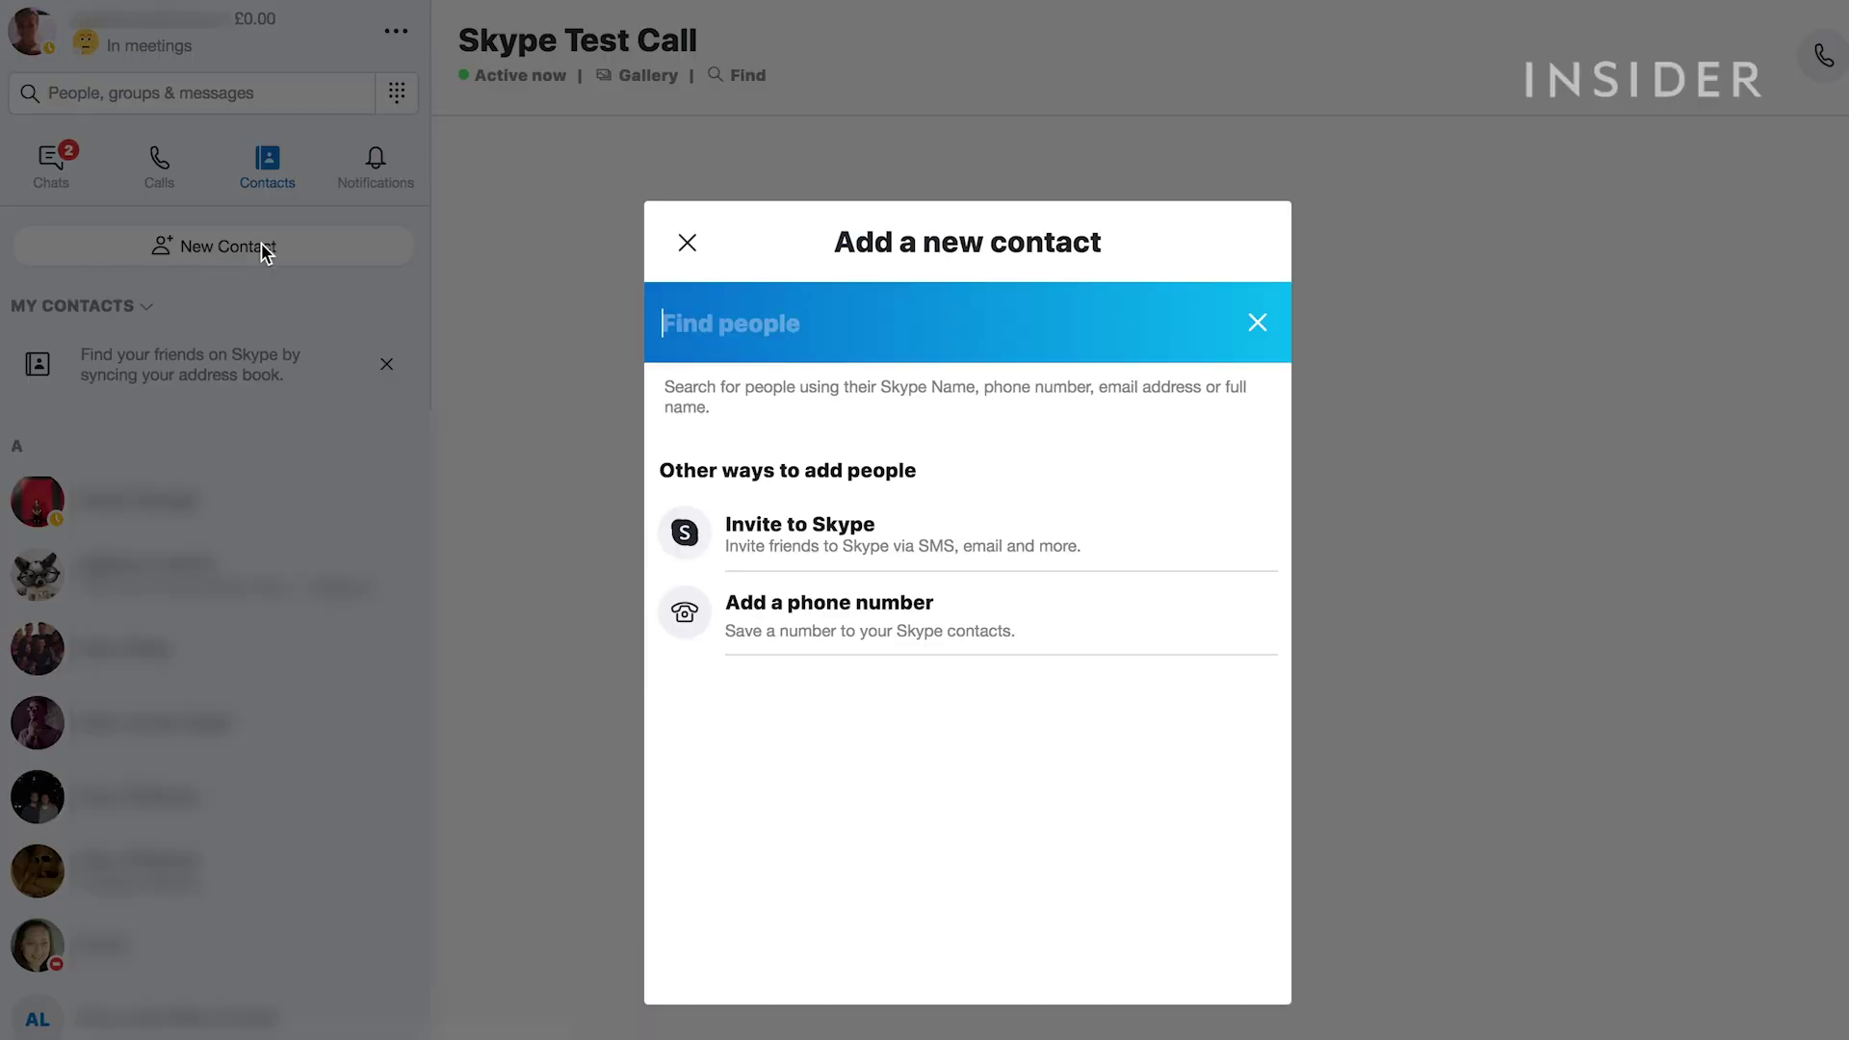
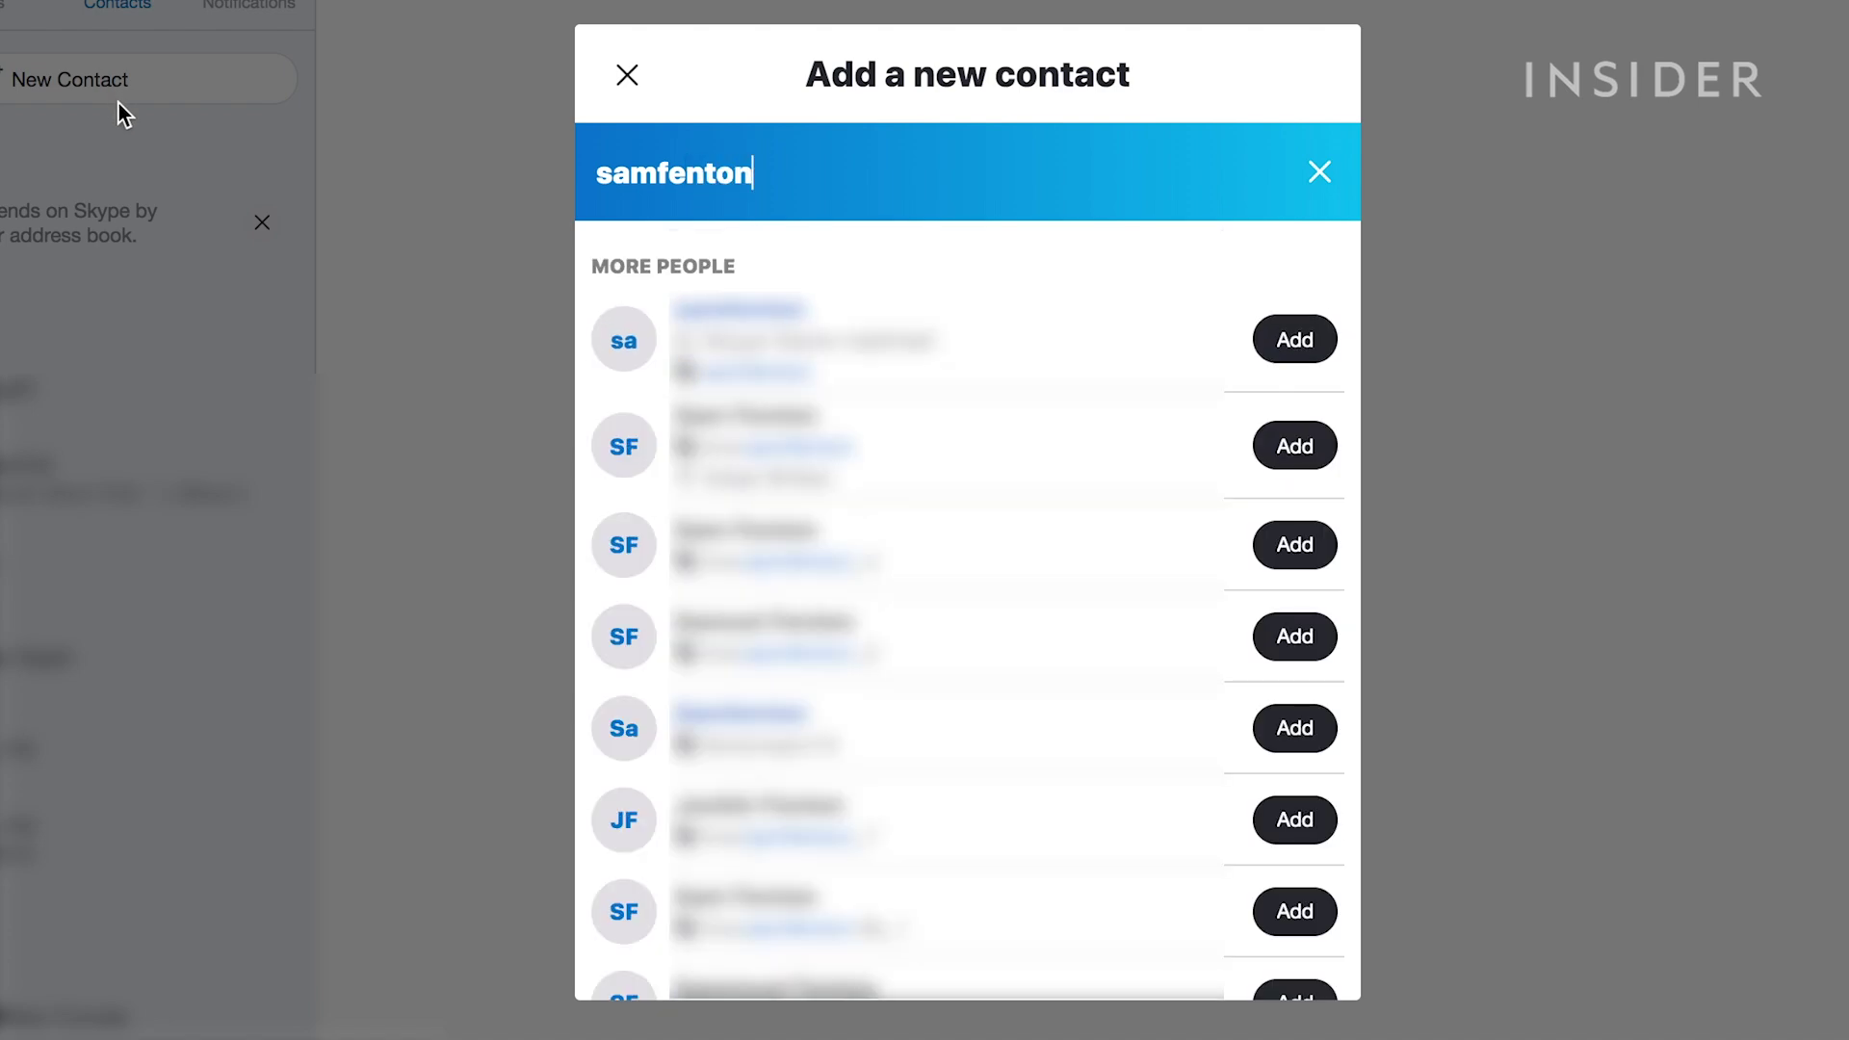